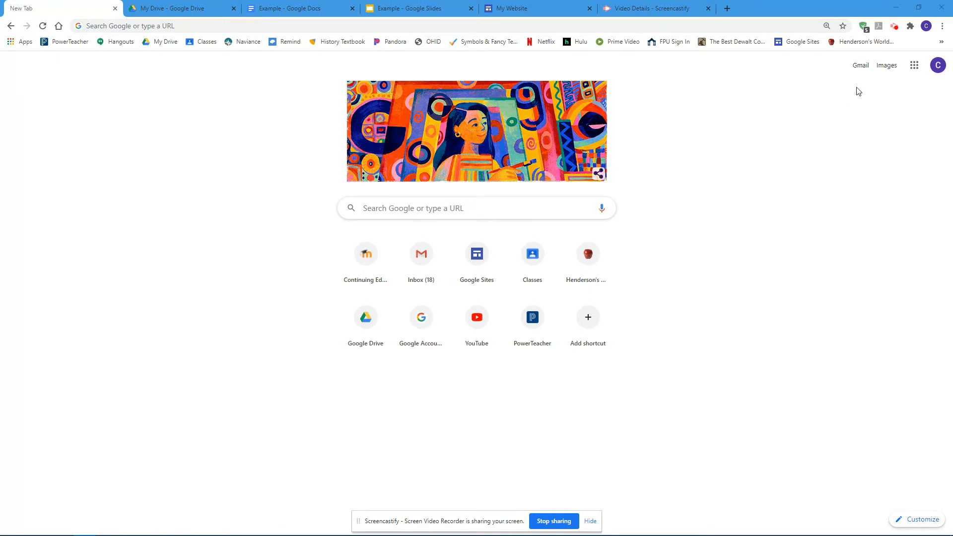
- On YouTube, search for "american revolution and the enlightenment" and open the video "The Enlightenment and the American Revolution"
left_click(914, 65)
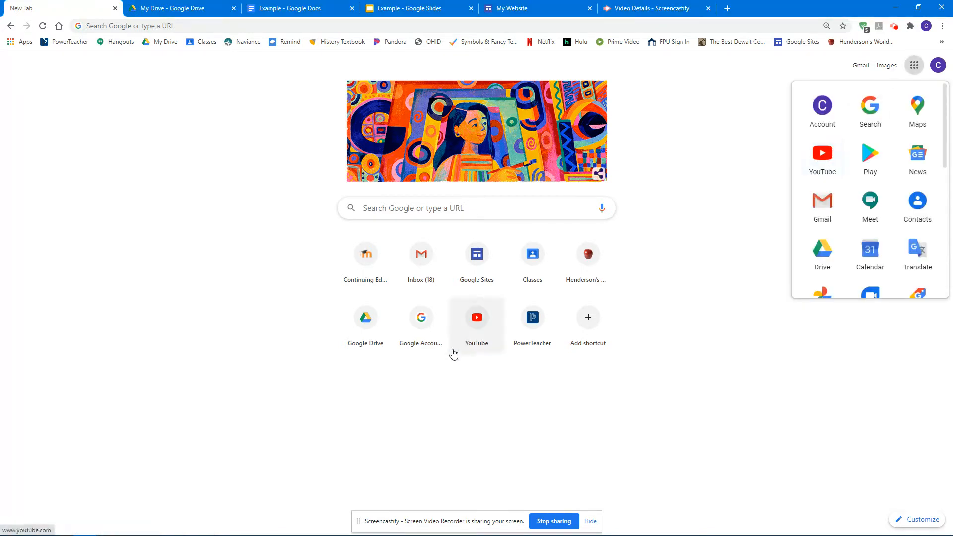
left_click(477, 318)
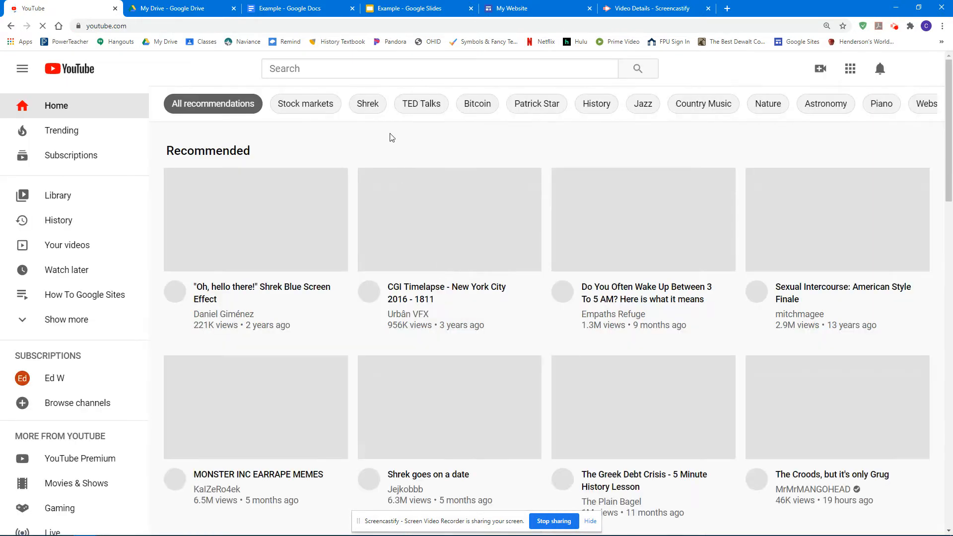
left_click(364, 68)
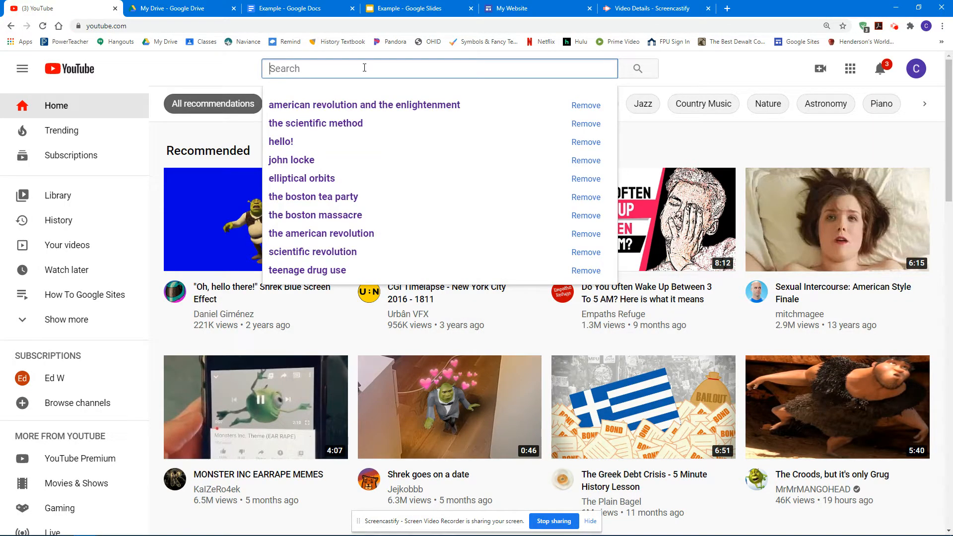
left_click(369, 108)
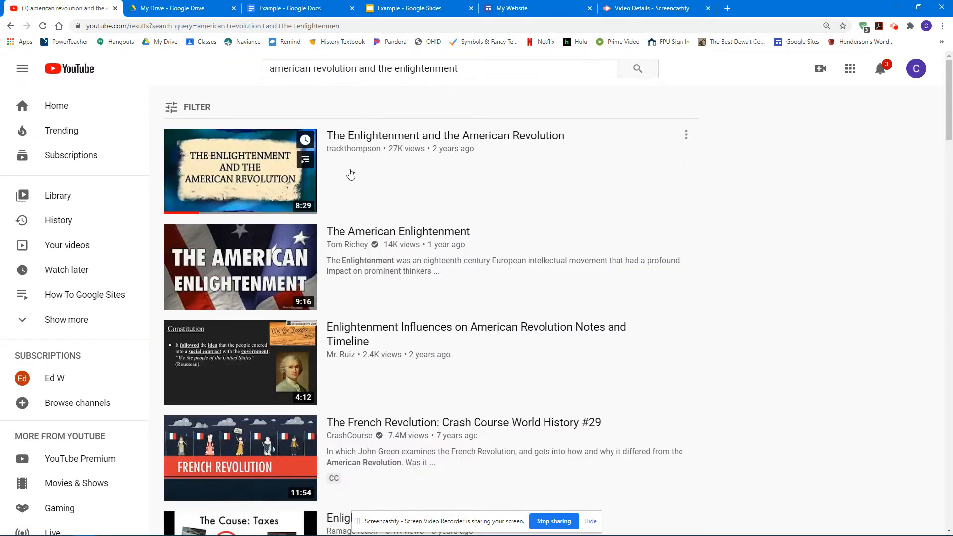
left_click(225, 185)
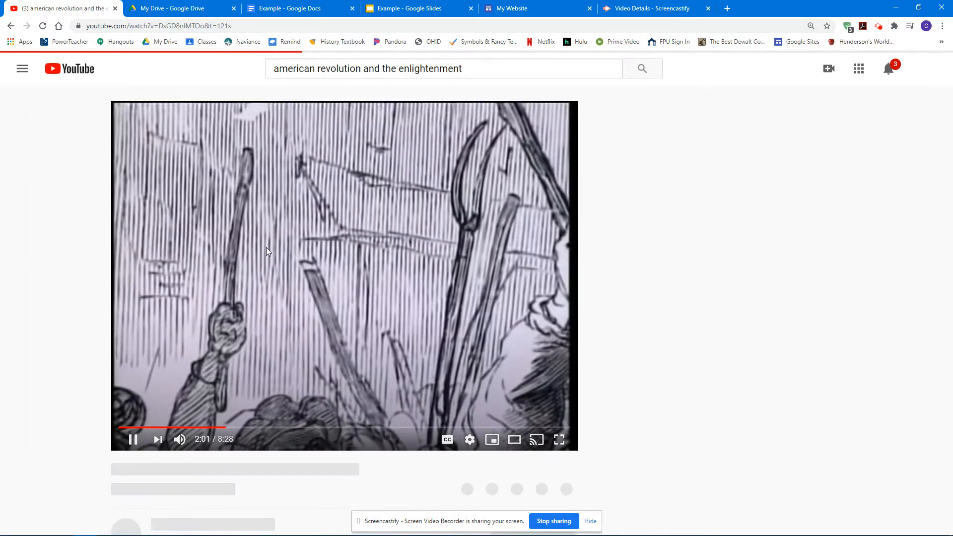
- Pause the video and rewind it to 0:00
left_click(269, 247)
left_click(209, 428)
left_click_drag(194, 430, 115, 427)
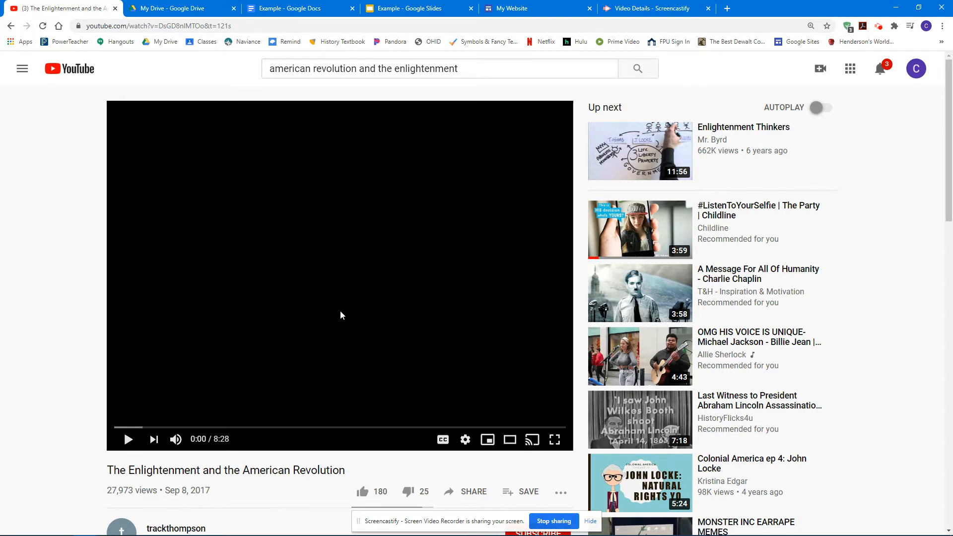
- Copy the video's share link with the start time set to 2:00 and close the sharing dialog
left_click(196, 27)
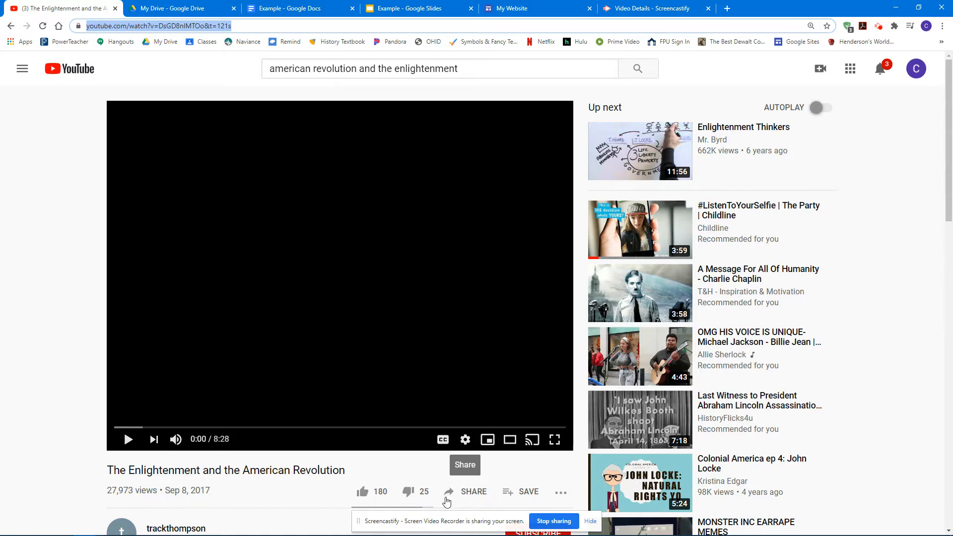
left_click(474, 493)
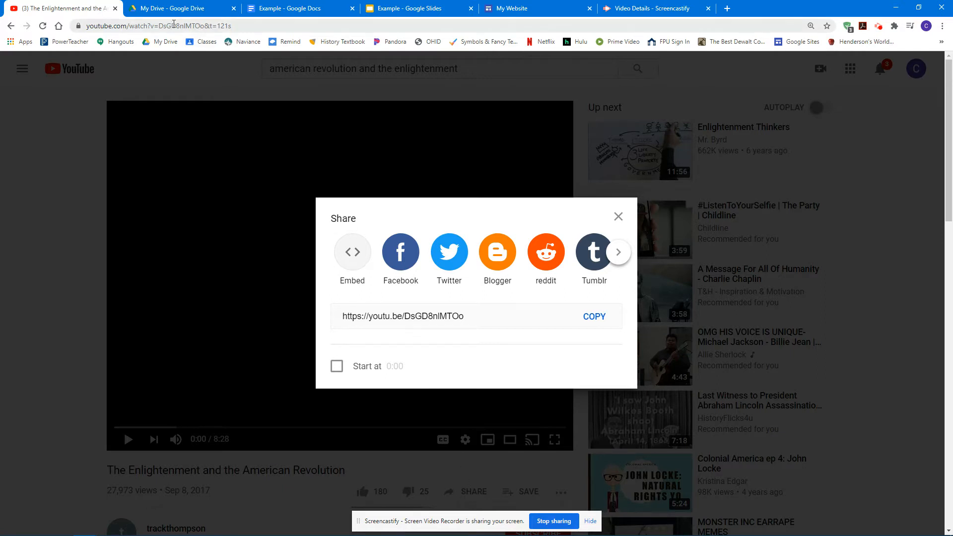
left_click(338, 367)
left_click(393, 366)
key("BackSpace")
type("2")
left_click(589, 319)
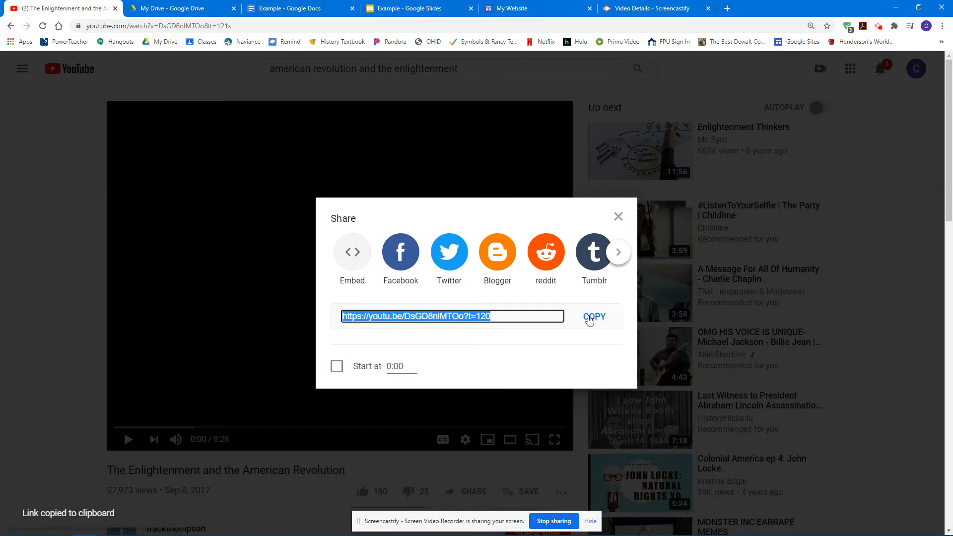
left_click(618, 216)
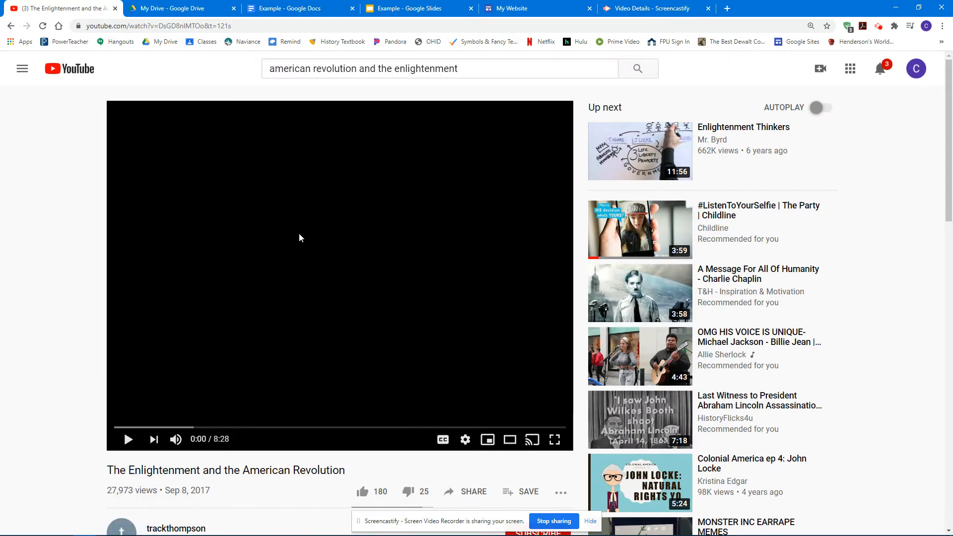
- Switch to the Example document in Google Docs and paste the copied video link on its own line
left_click(166, 10)
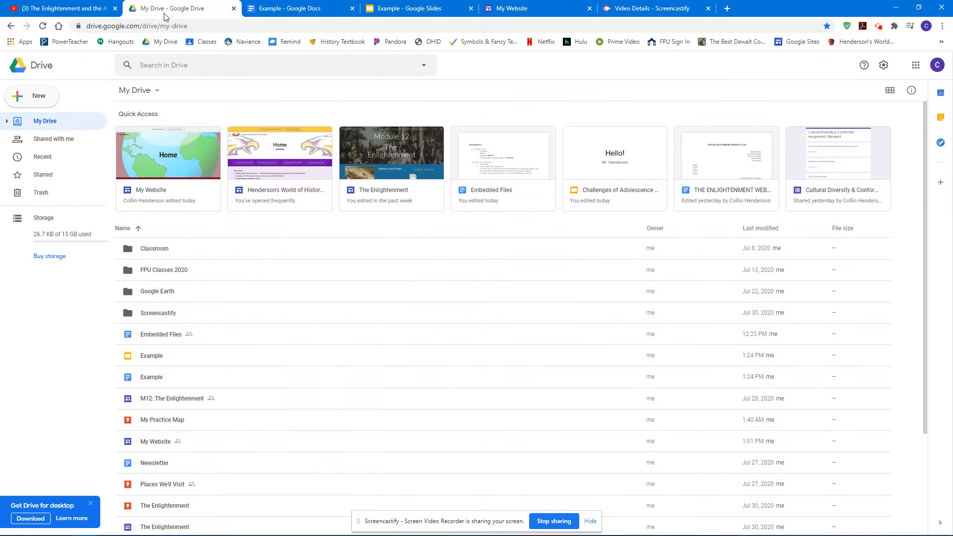
left_click(44, 102)
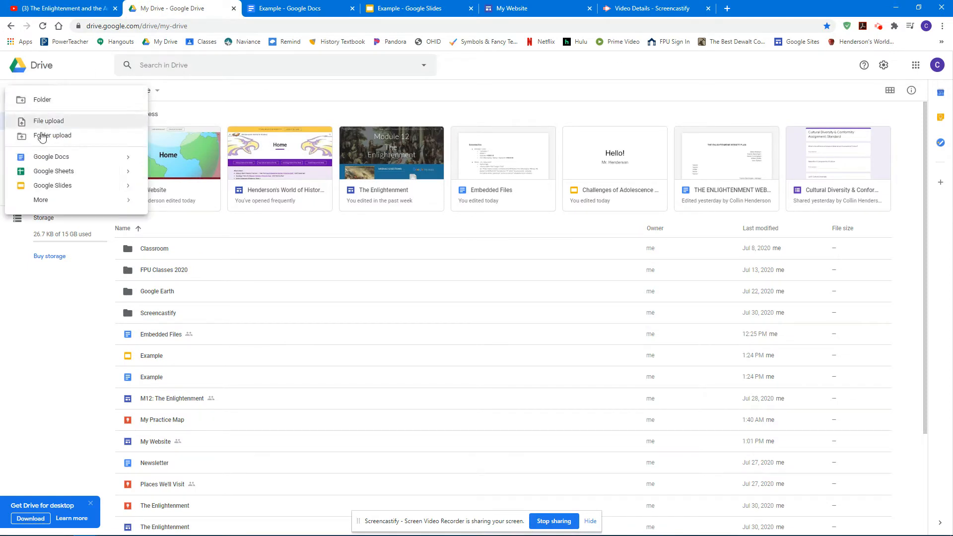
left_click(289, 9)
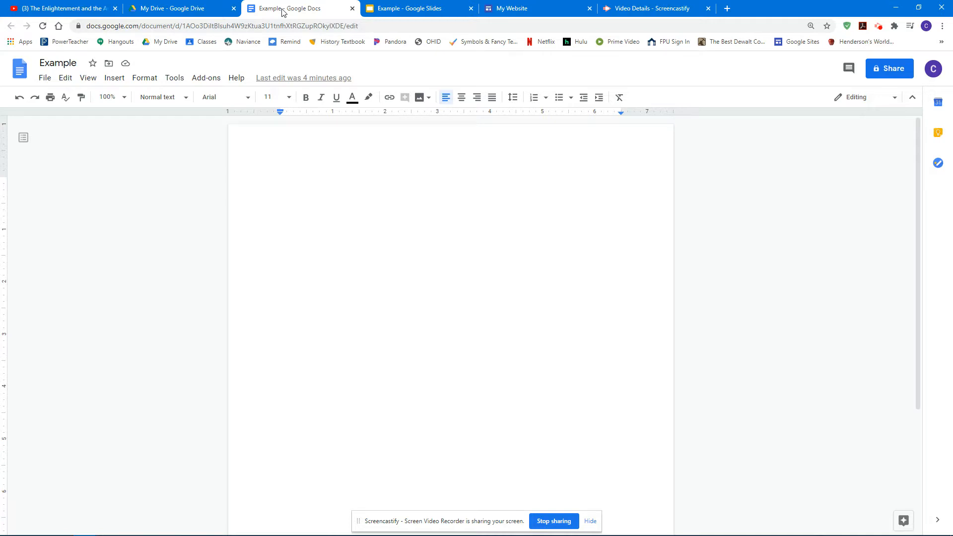
key("ctrl+v")
key("Return")
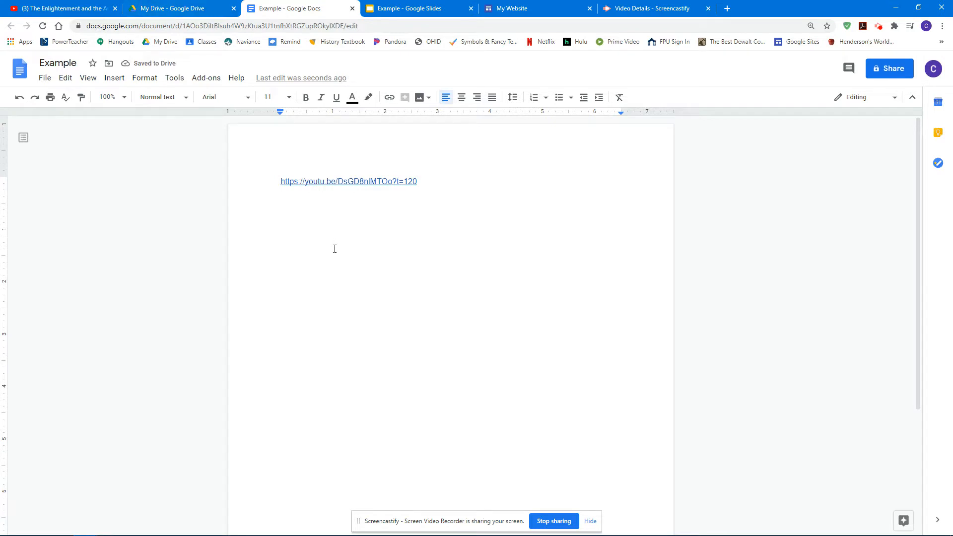
right_click(331, 185)
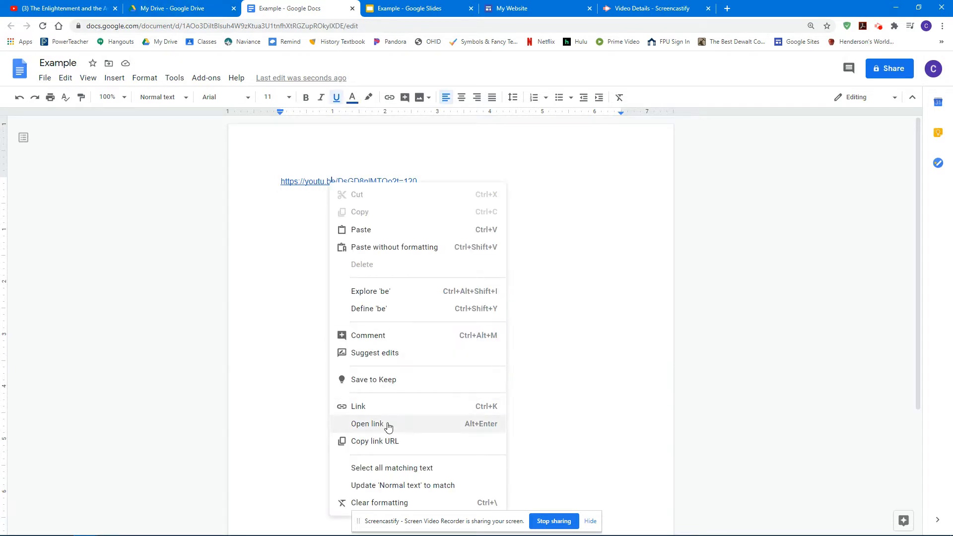
left_click(556, 241)
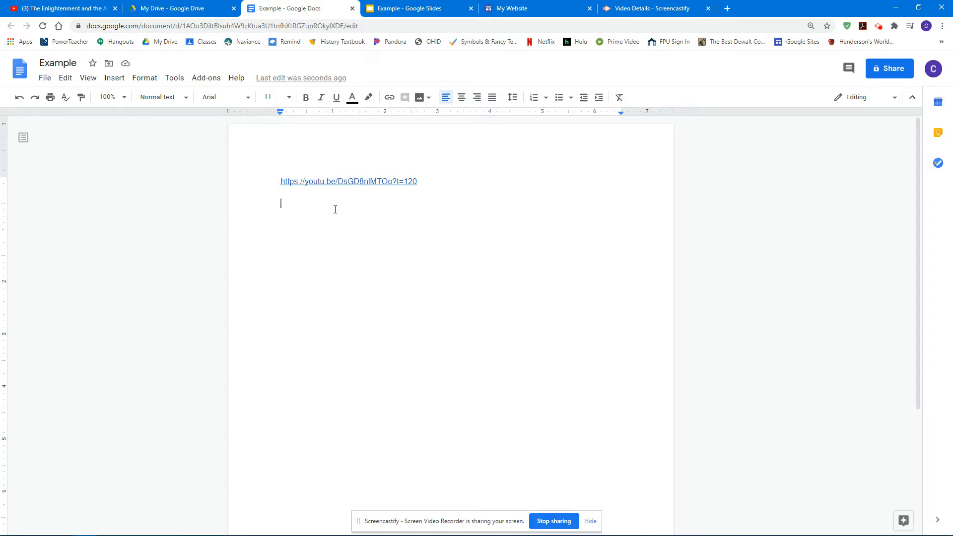
- Write "The Enlightenment and the American Revolution" on the line below the pasted link
type("The Enlightenment and ")
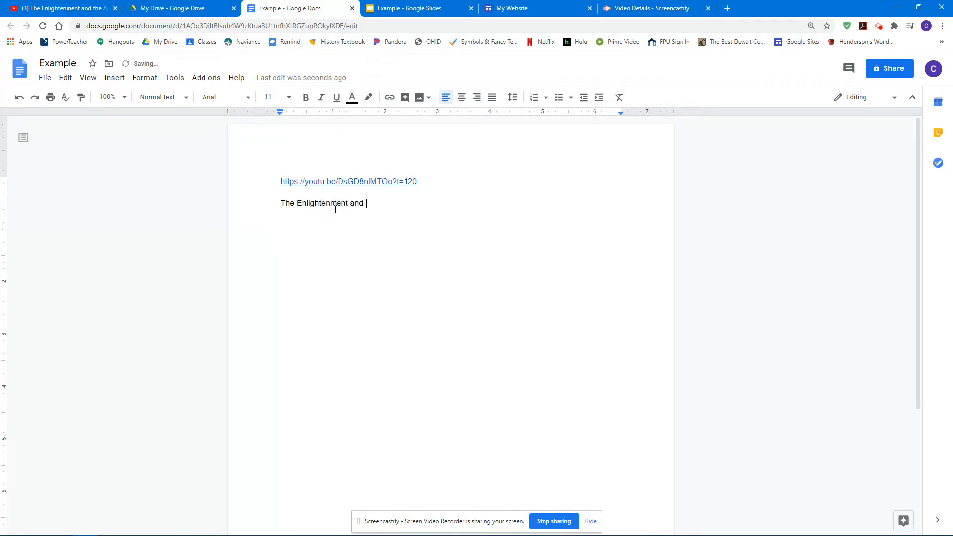
type("the AMerican Revolution")
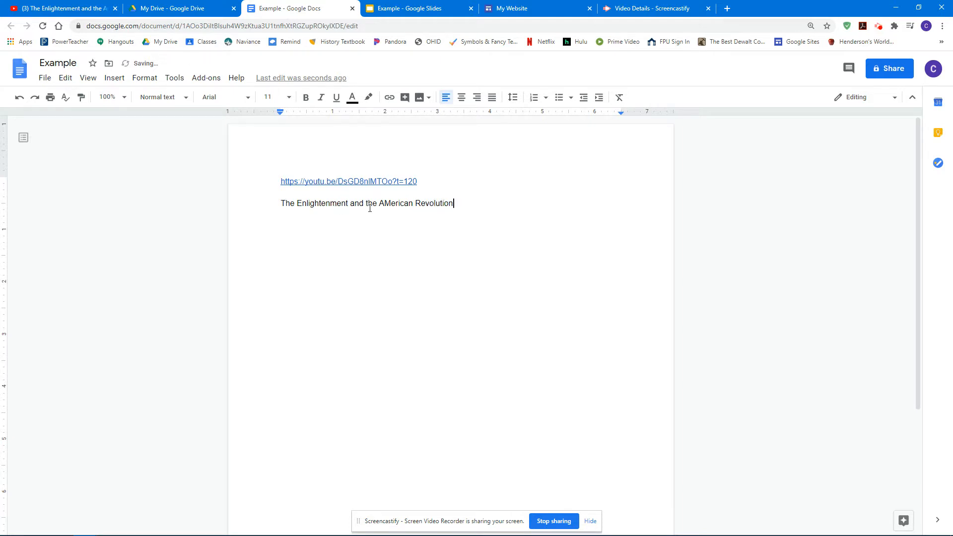
key("Delete")
type("m")
left_click_drag(281, 203, 454, 202)
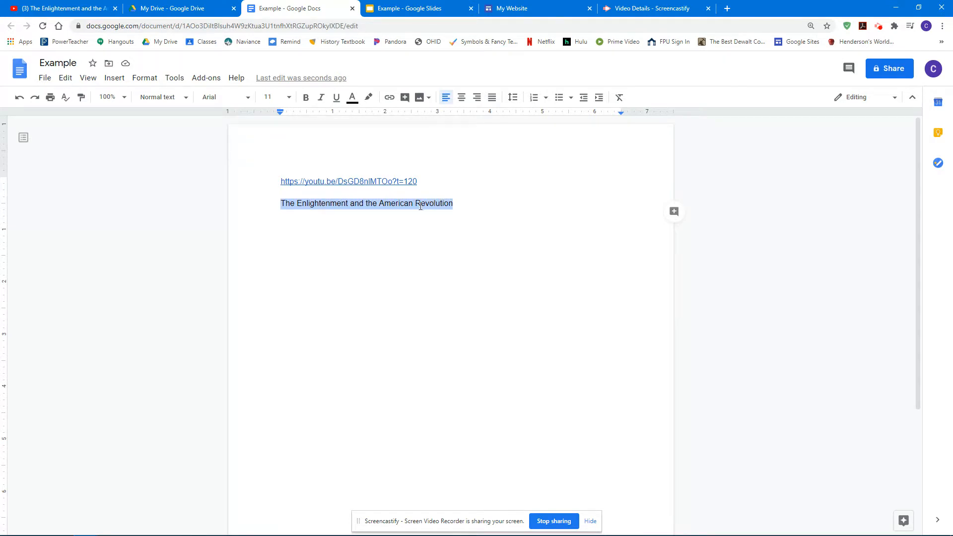
right_click(406, 207)
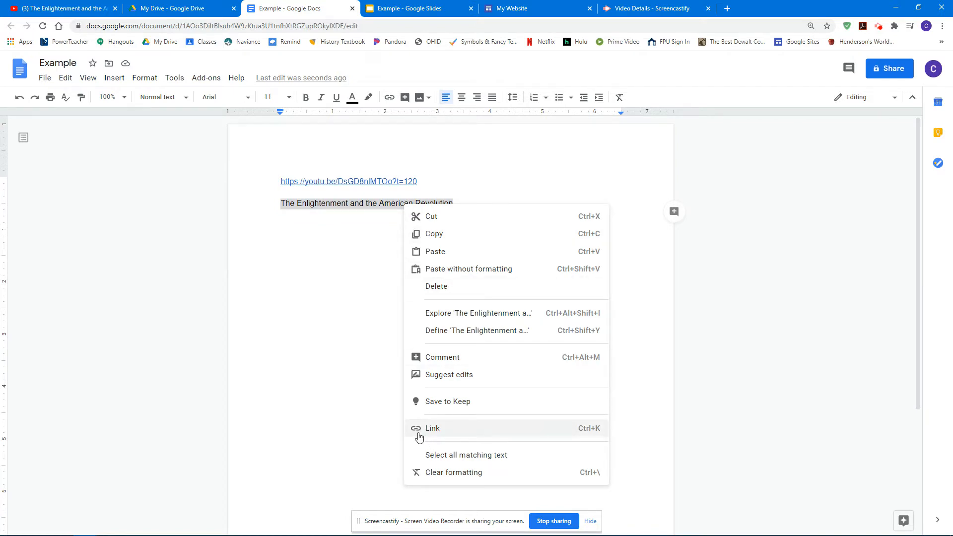
left_click(119, 79)
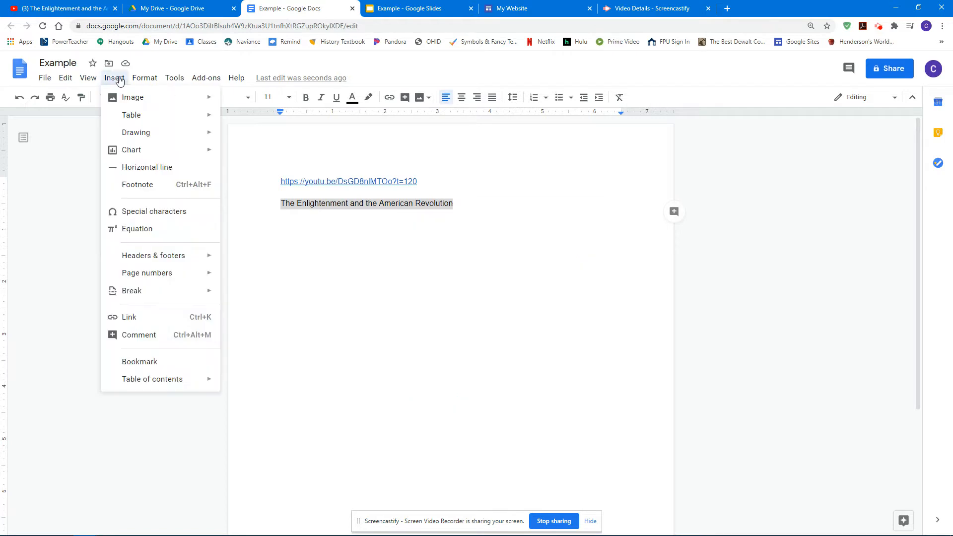
left_click(128, 320)
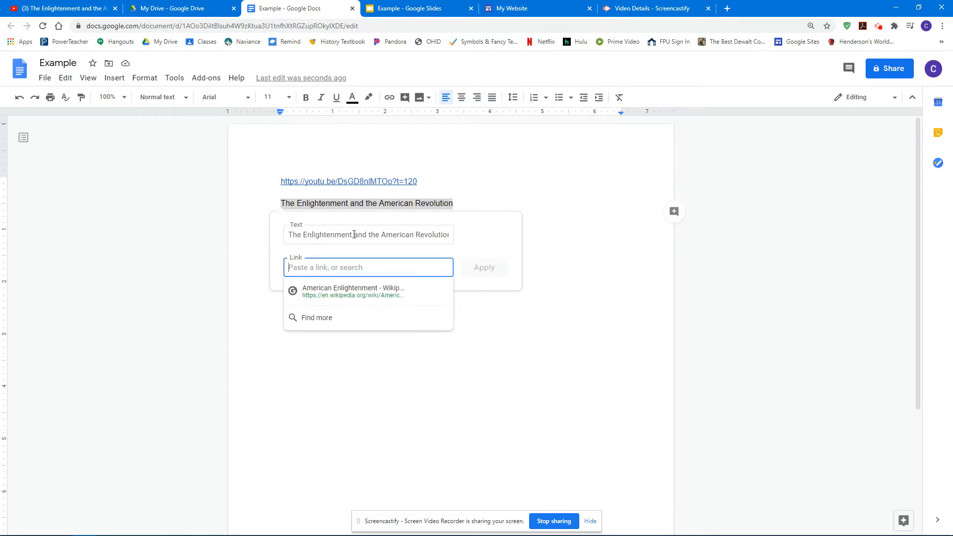
left_click(334, 270)
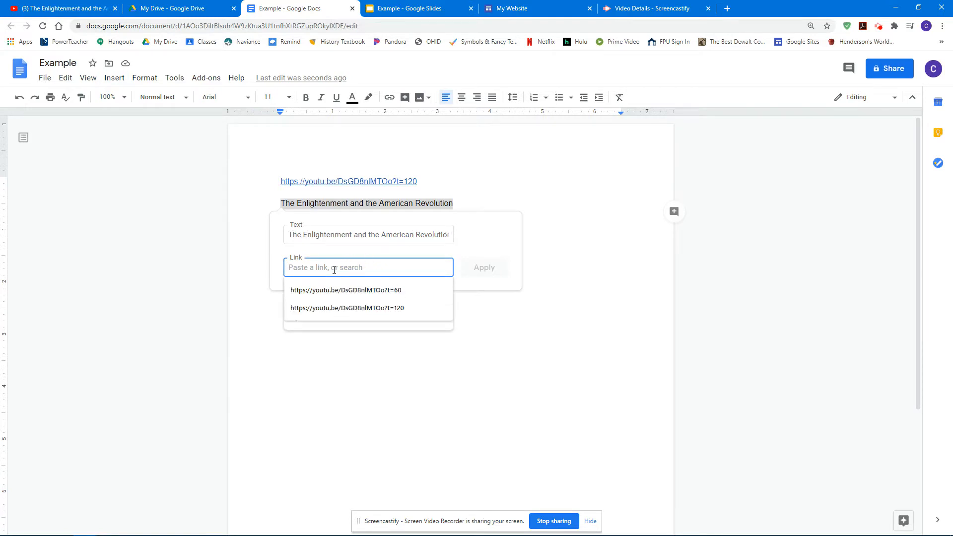
key("ctrl+v")
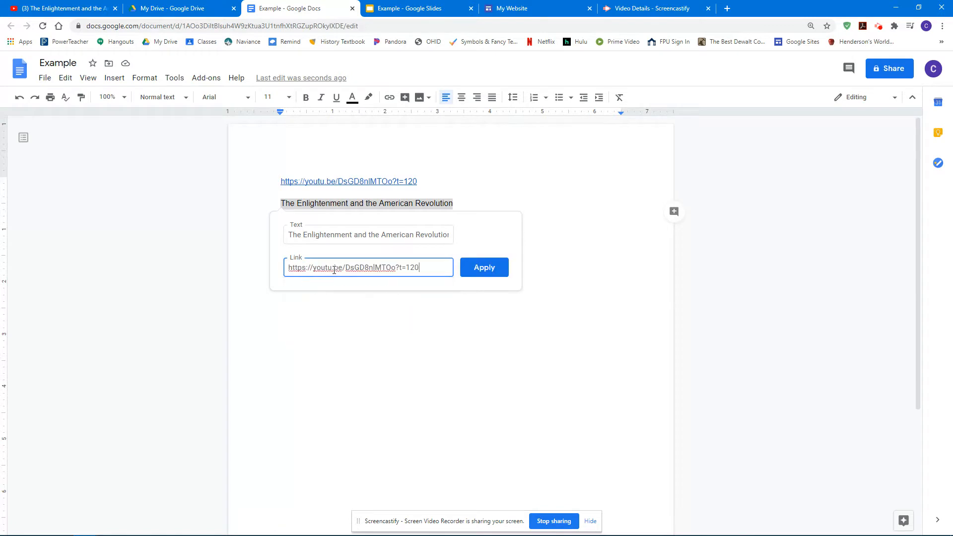
left_click(484, 268)
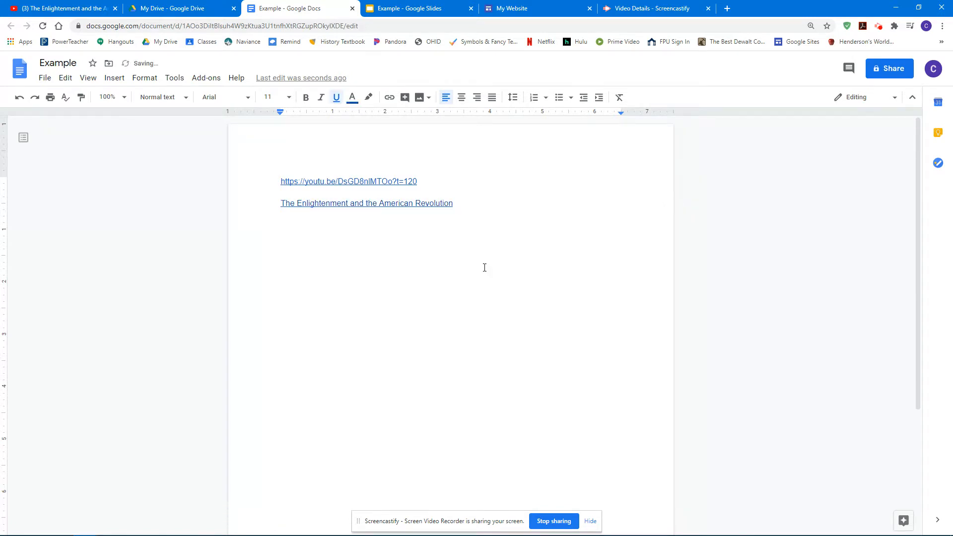
- Test the hyperlinked title by opening it, pause the video, and close its tab to return to the document
right_click(319, 206)
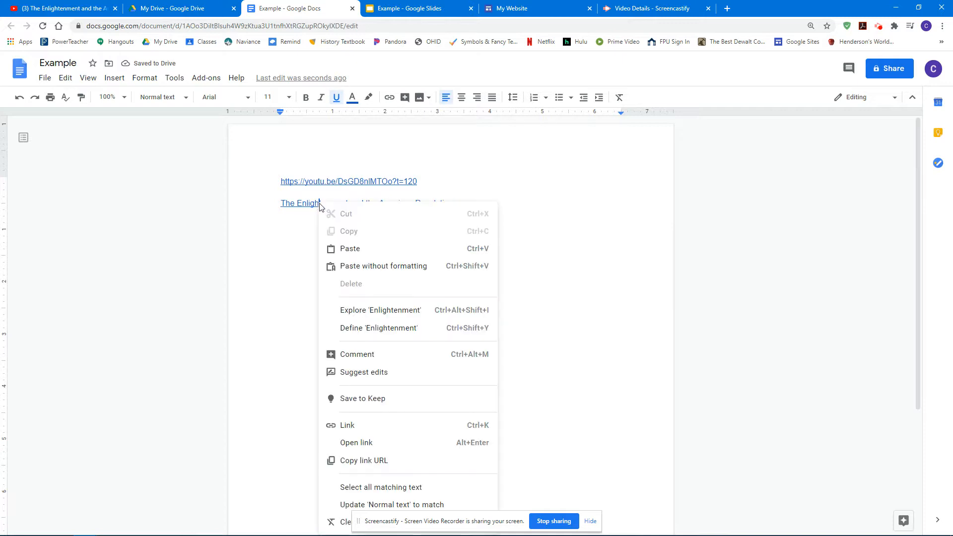
left_click(356, 443)
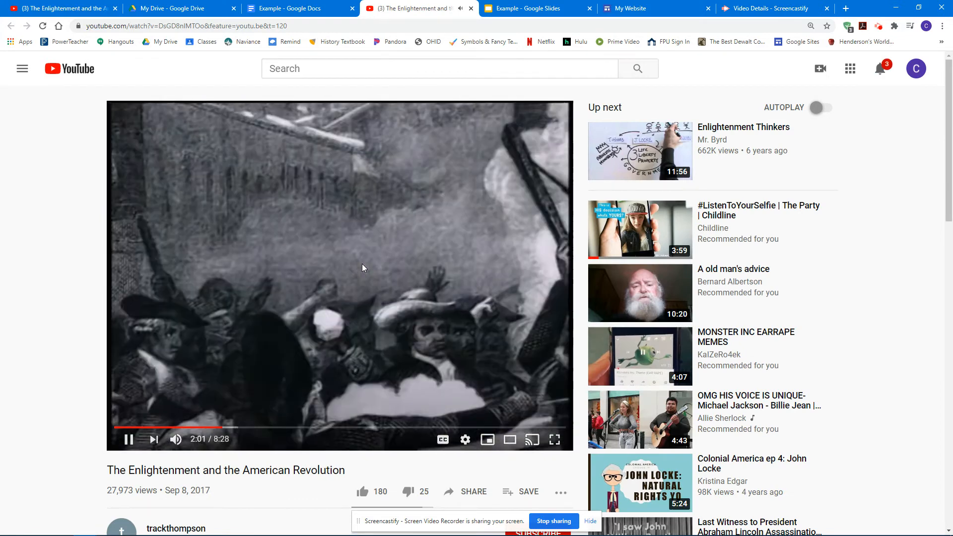
left_click(362, 264)
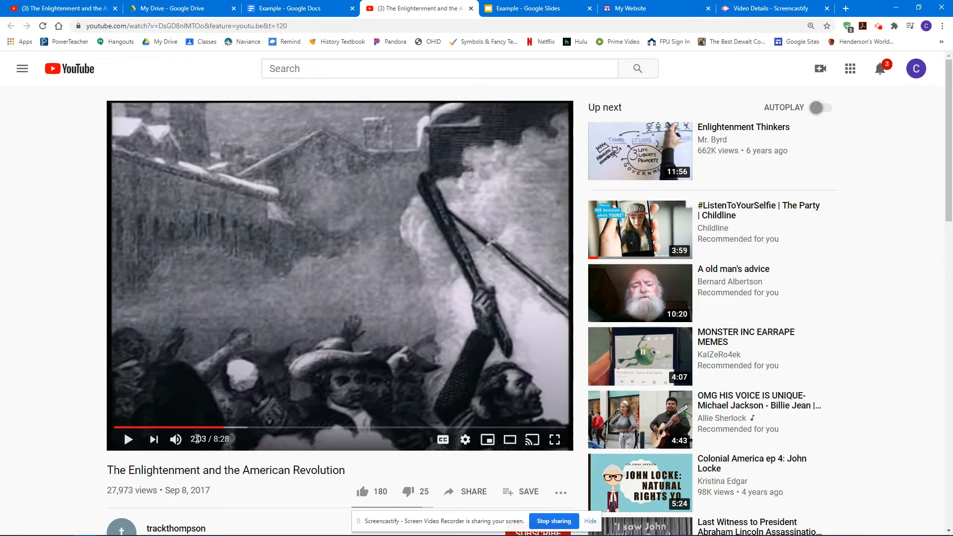
left_click(471, 9)
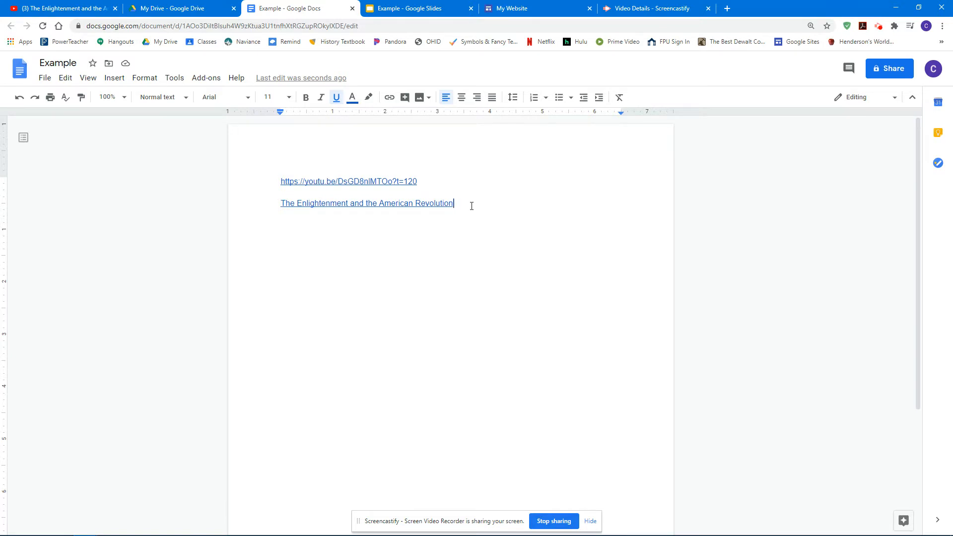
- Start a new line below the hyperlinked title and search the web for "american revolution small image", closing the image search again
key("Return")
left_click(114, 77)
mouse_move(128, 96)
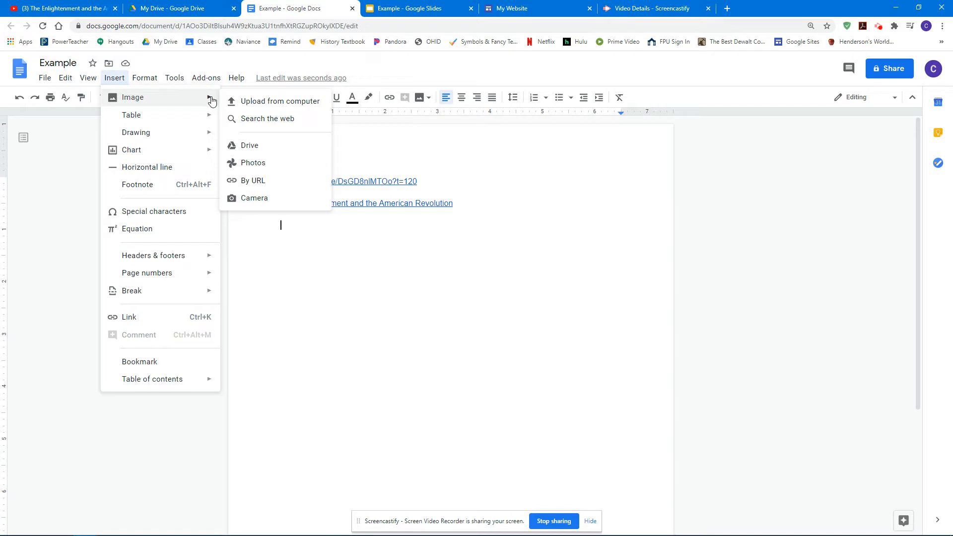
left_click(259, 118)
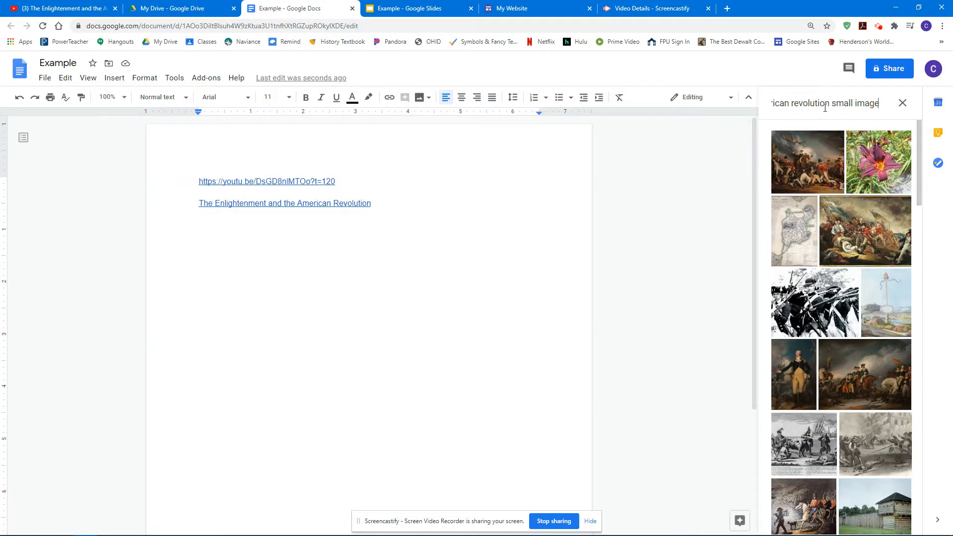
left_click(902, 103)
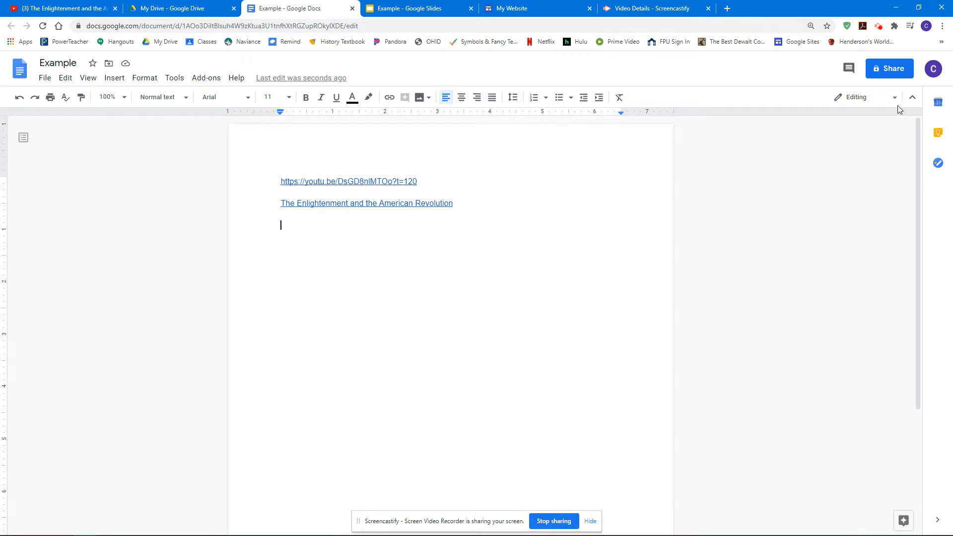
- Insert the first battle painting from the web image search for "american revolution small image" below the hyperlinked title
left_click(115, 78)
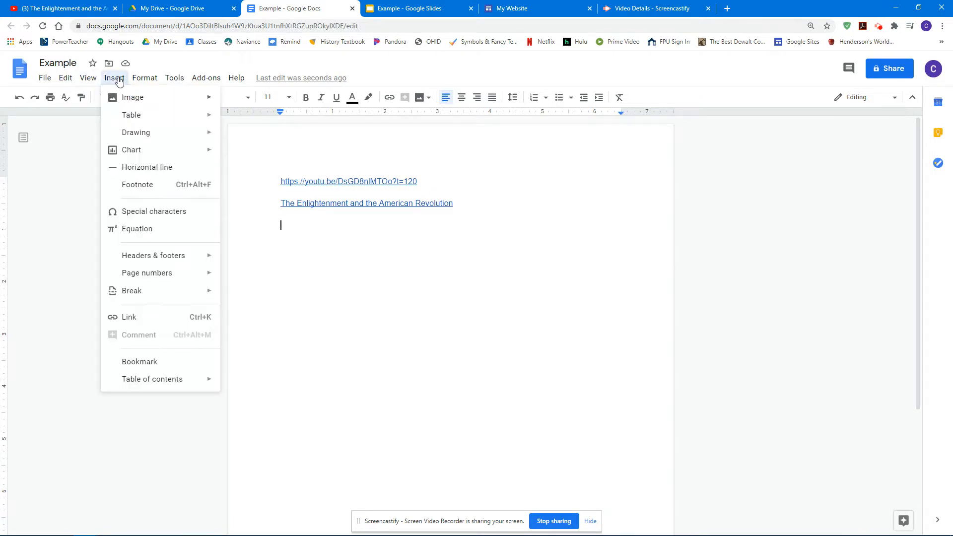
left_click(258, 117)
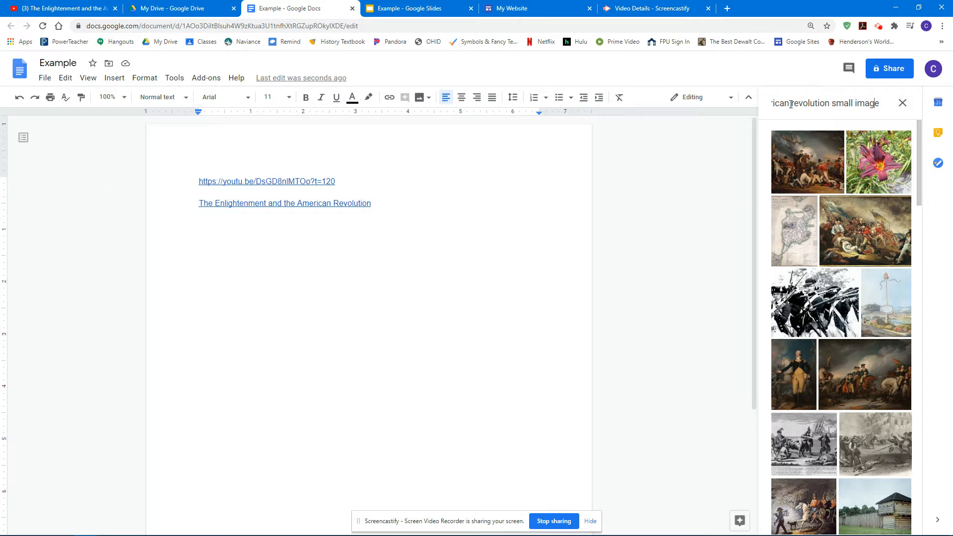
key("Home")
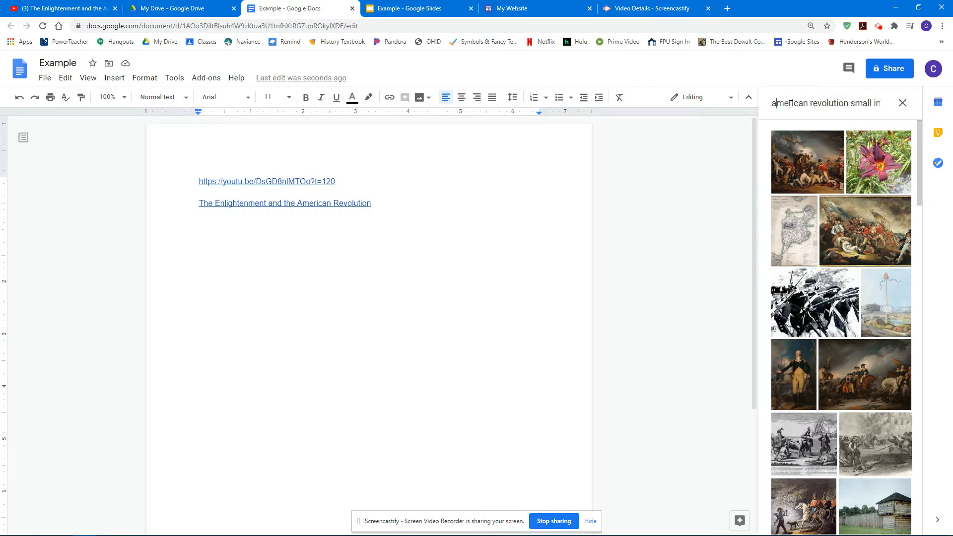
key("Right")
key("Right")
key("Right")
key("Right")
key("Right")
key("Right")
left_click(803, 167)
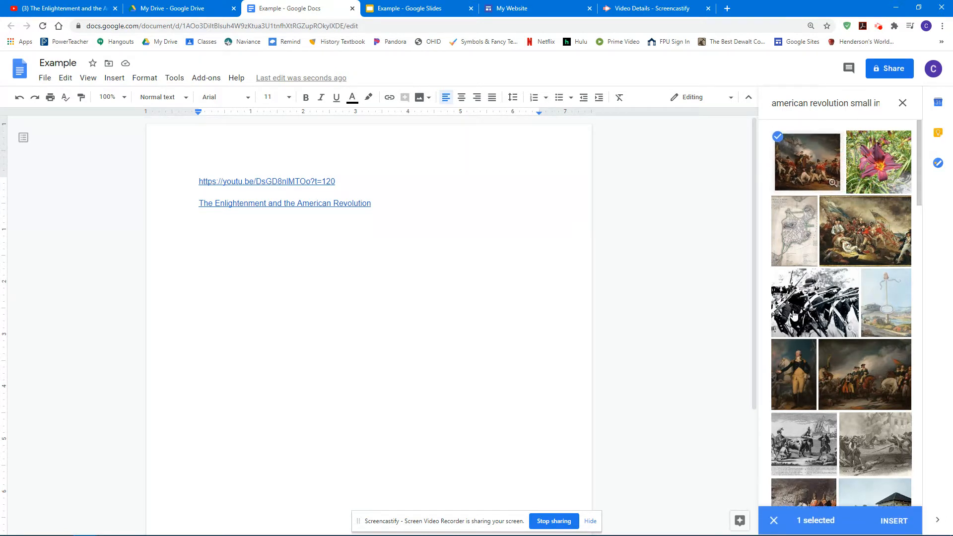
left_click(892, 520)
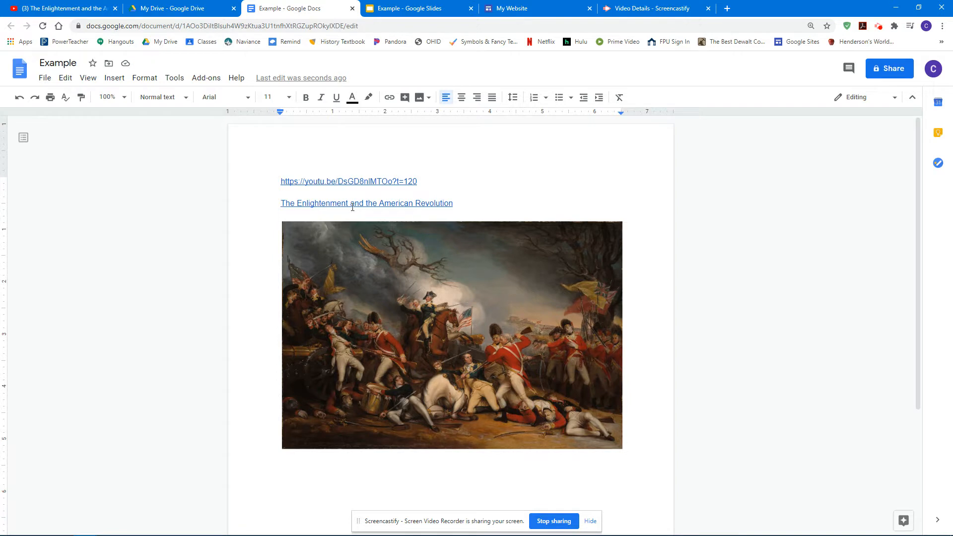
left_click(422, 284)
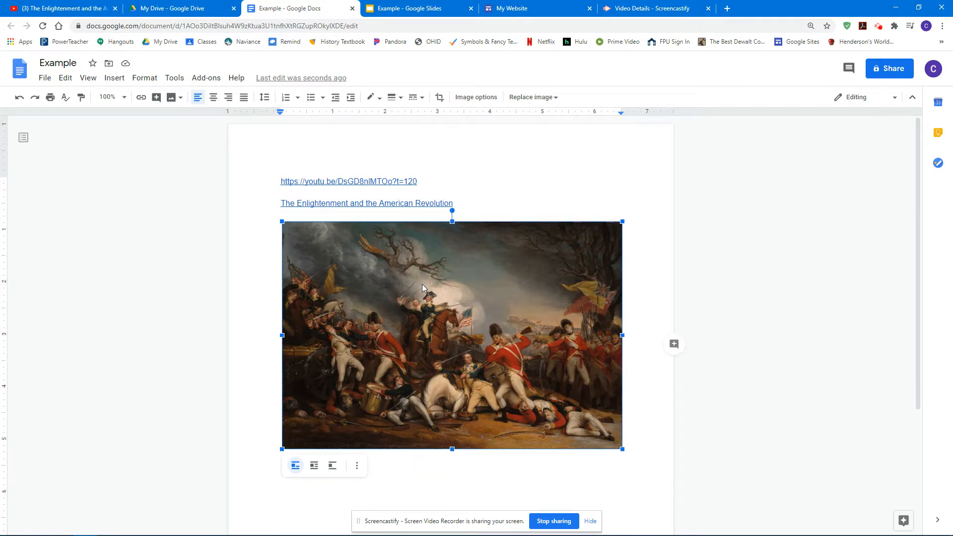
right_click(421, 287)
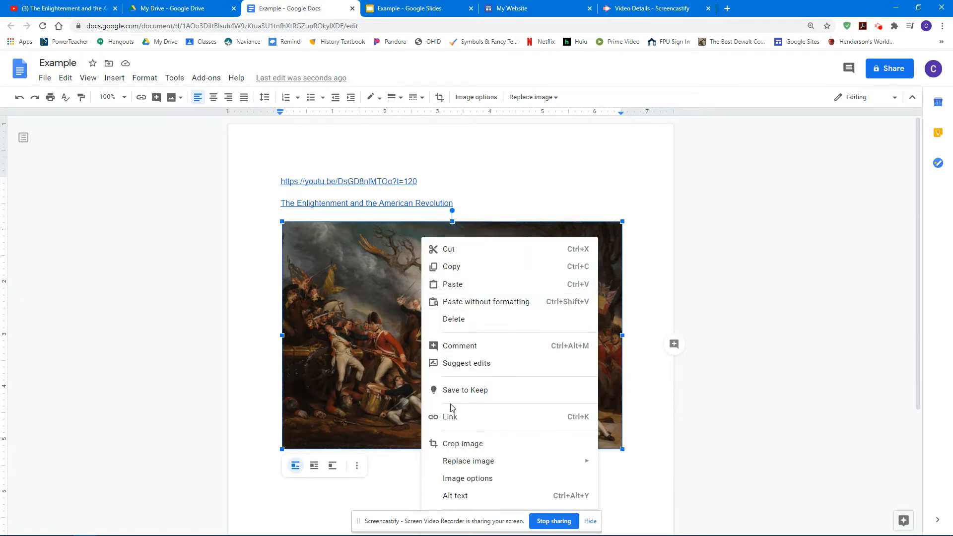
left_click(115, 78)
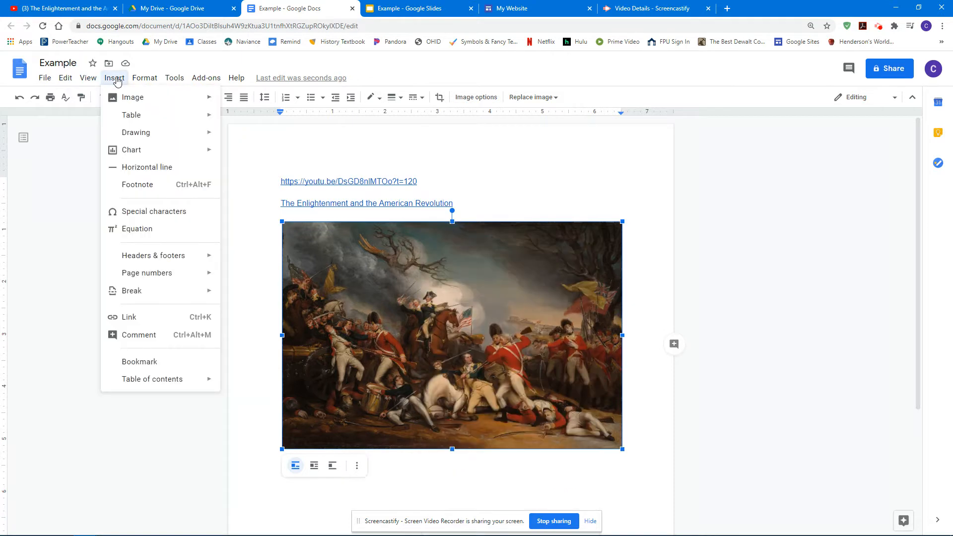
left_click(150, 322)
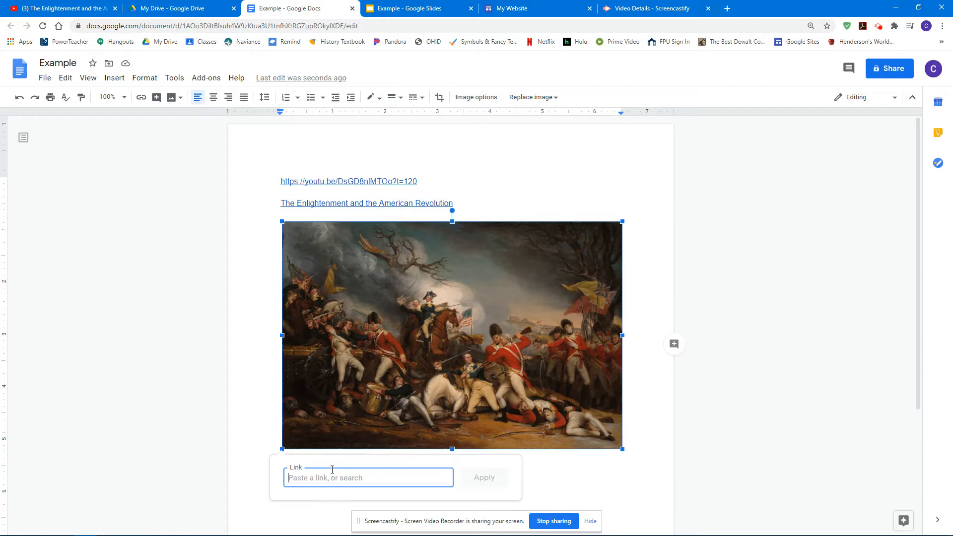
type("https://youtu.be/DsGD8nlMTOo?t=120")
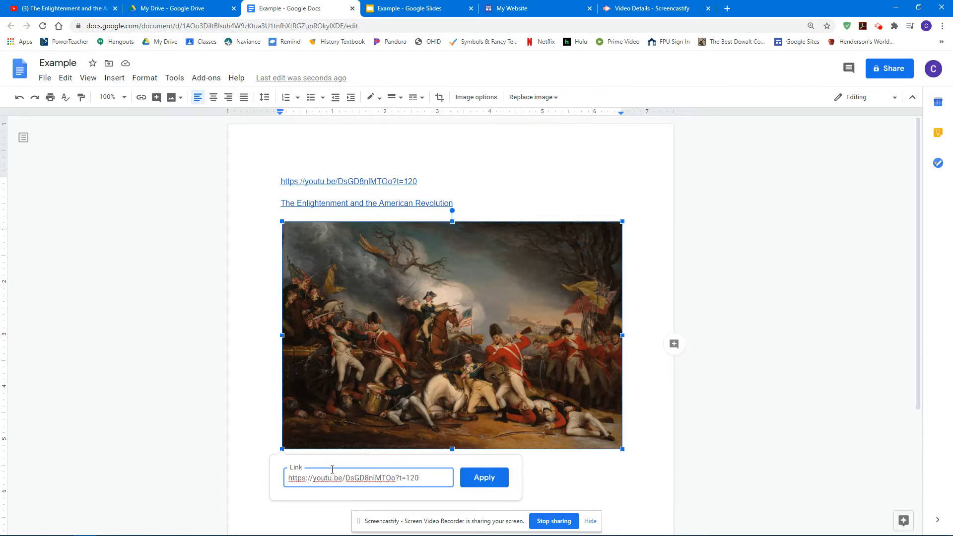
left_click(479, 480)
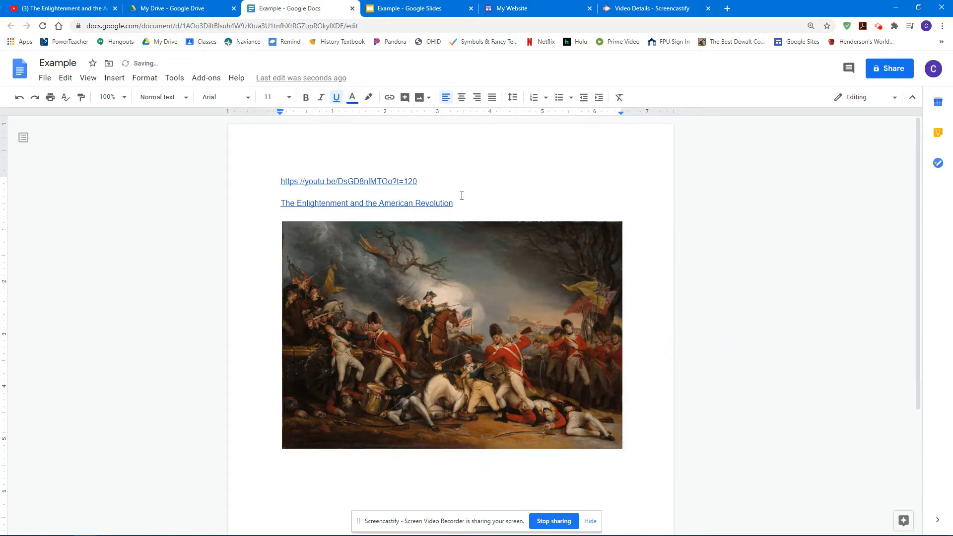
- Write the caption "Click on image to see more!" on a new line below the painting
left_click(632, 442)
key("Return")
type("Click on image to see m")
type("ore!")
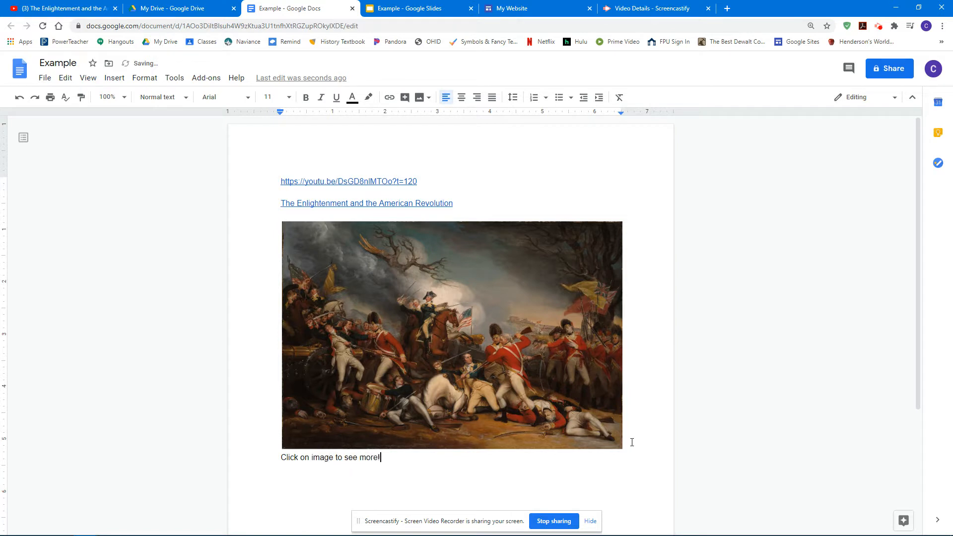
- Test the painting's link by opening it, pause the video, and close its tab to return to the document
right_click(438, 345)
left_click(493, 442)
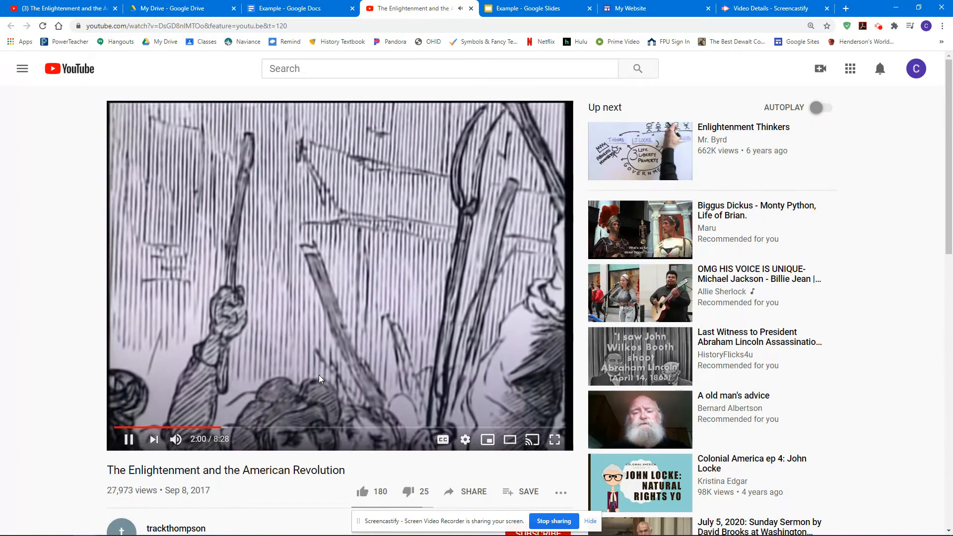
left_click(318, 374)
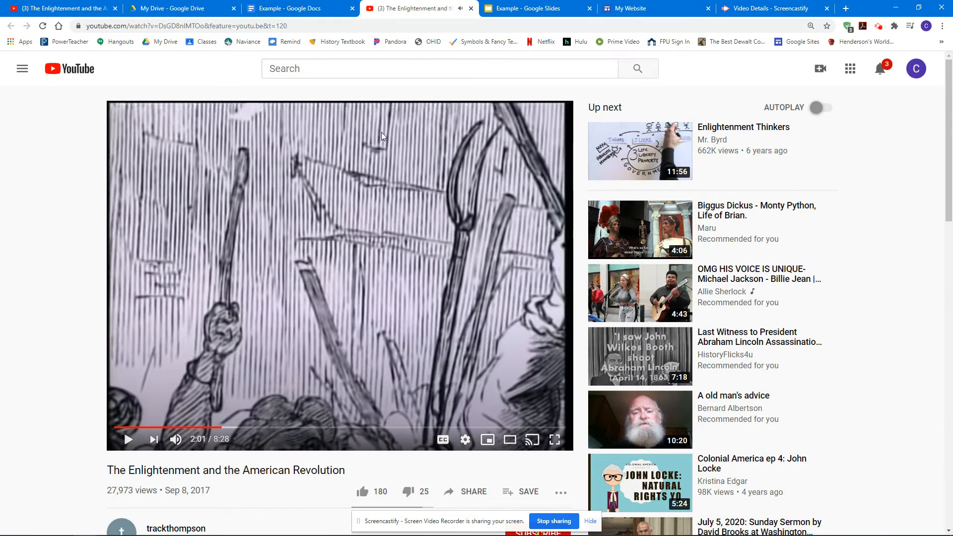
left_click(471, 9)
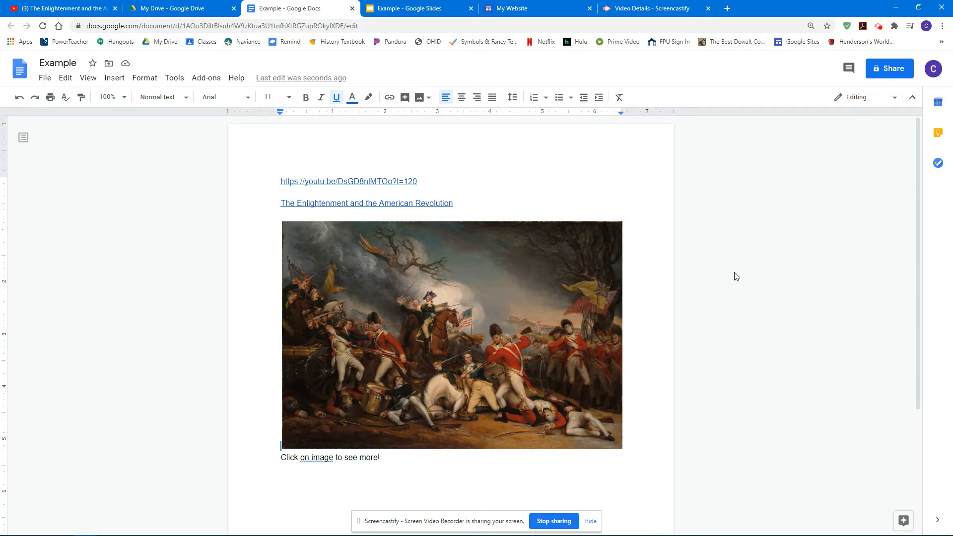
- Check the Google Slides creation option in Drive, switch to the Example presentation in Google Slides, and enter "Revolution" as the slide title
left_click(194, 11)
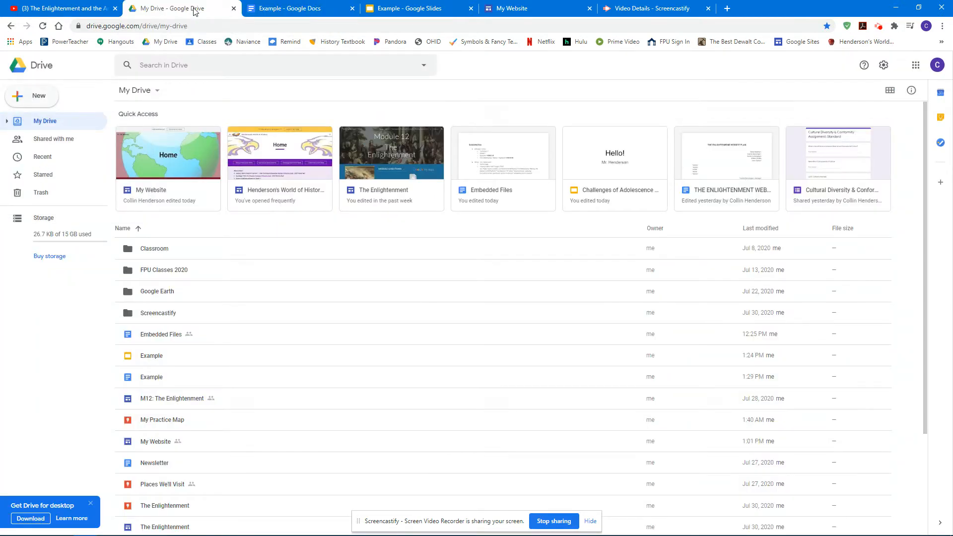
left_click(22, 97)
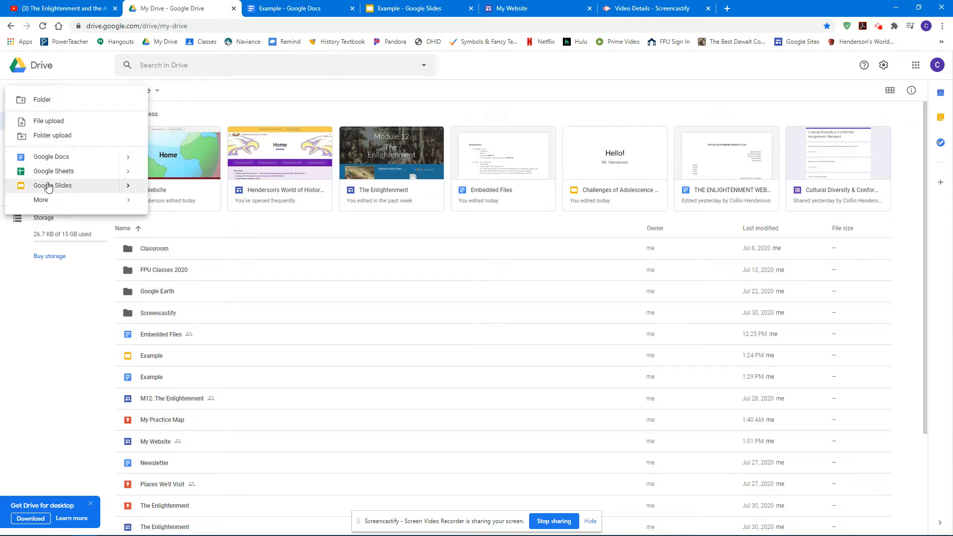
left_click(397, 10)
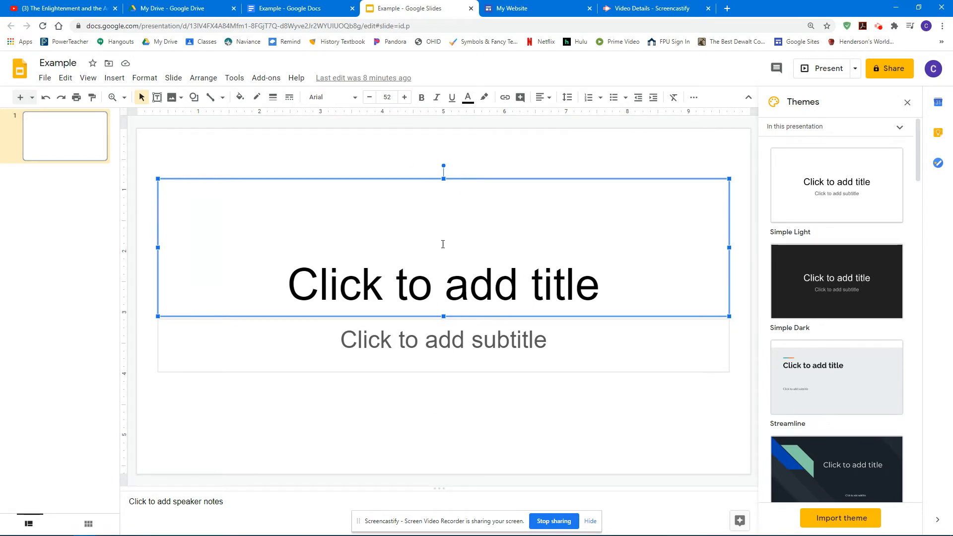
left_click(439, 269)
type("Revolution")
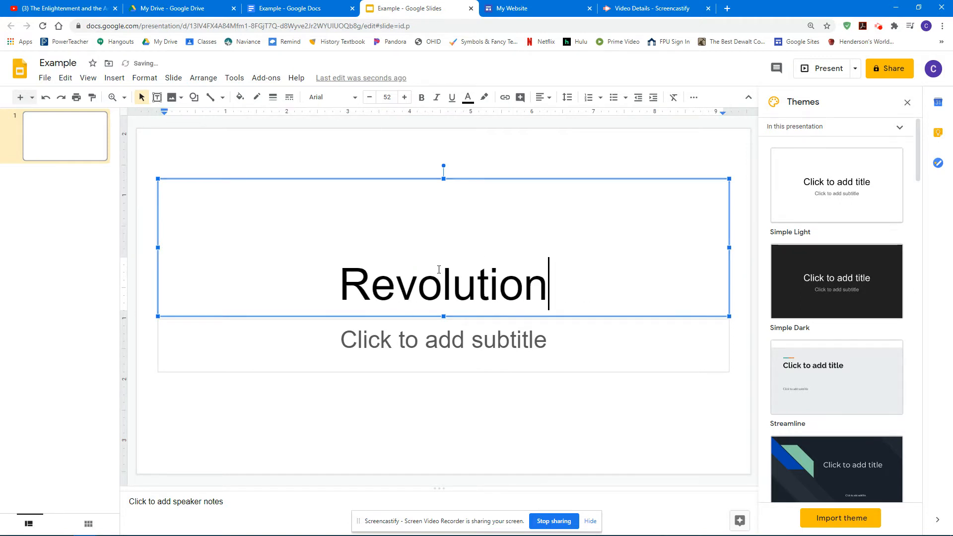
- Turn the slide title "Revolution" into a hyperlink to the copied YouTube video link
left_click_drag(341, 285, 538, 298)
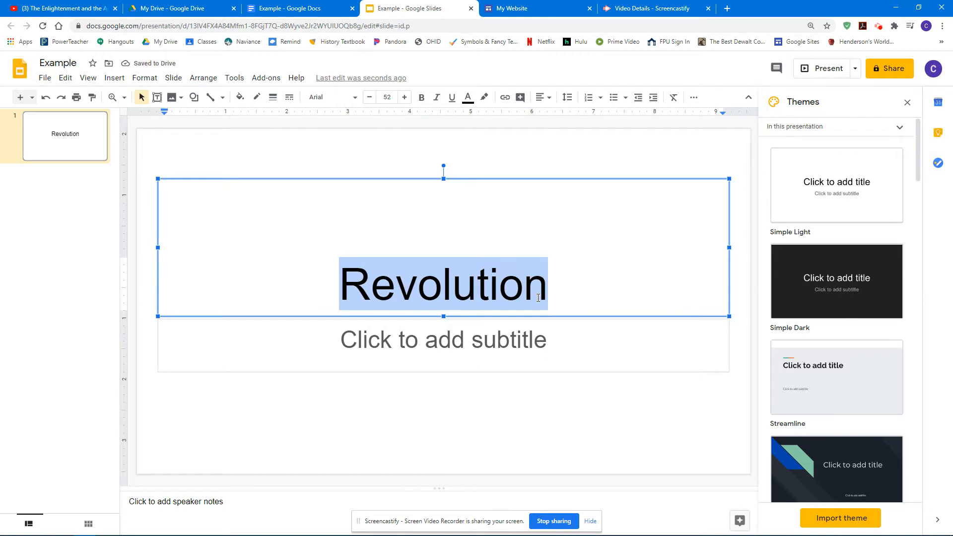
right_click(538, 298)
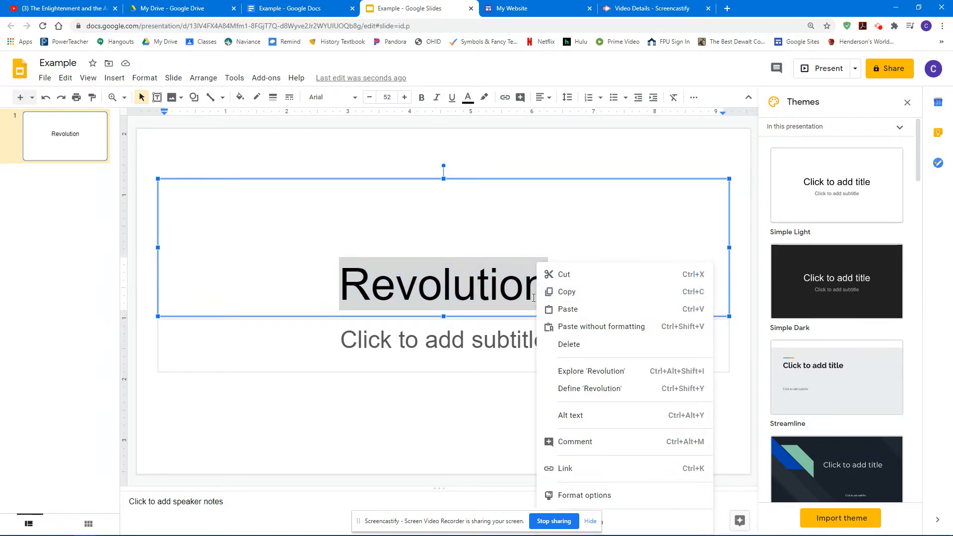
left_click(559, 468)
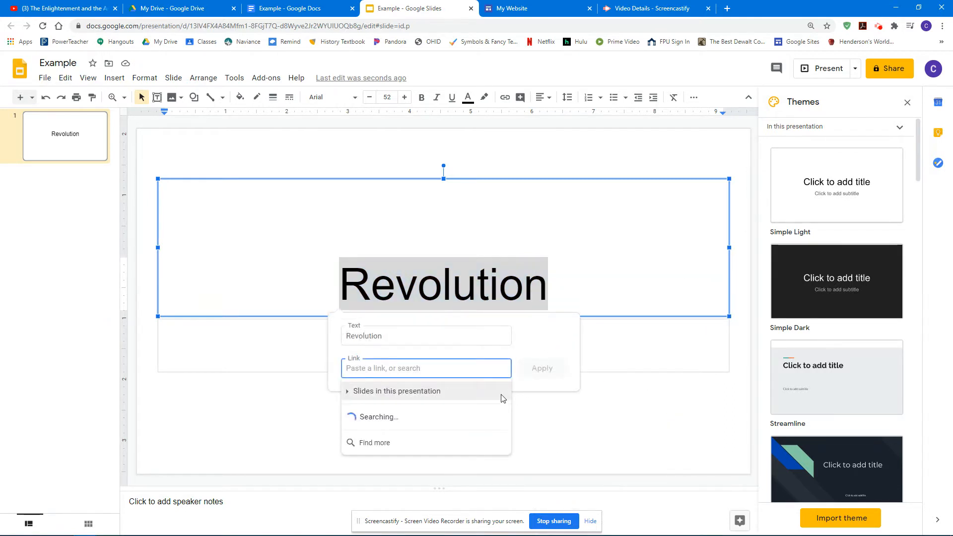
key("ctrl+v")
left_click(534, 369)
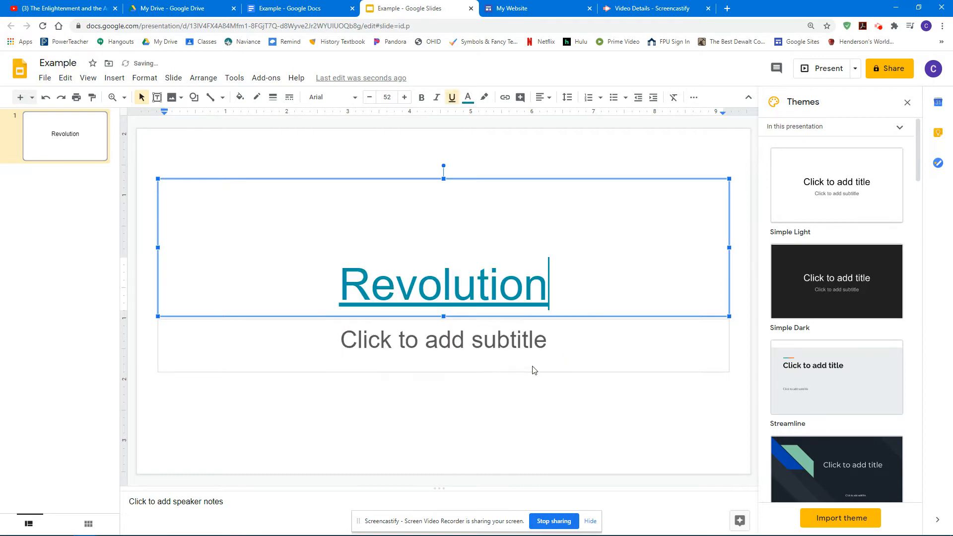
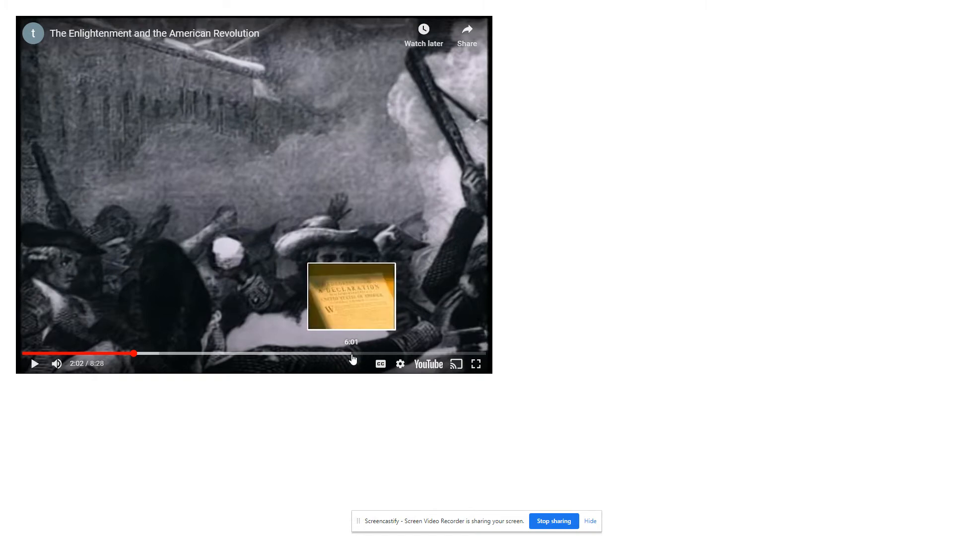
- Jump to about 5:55 in the embedded video on slide 2, play it from there, and exit the slideshow
left_click(347, 353)
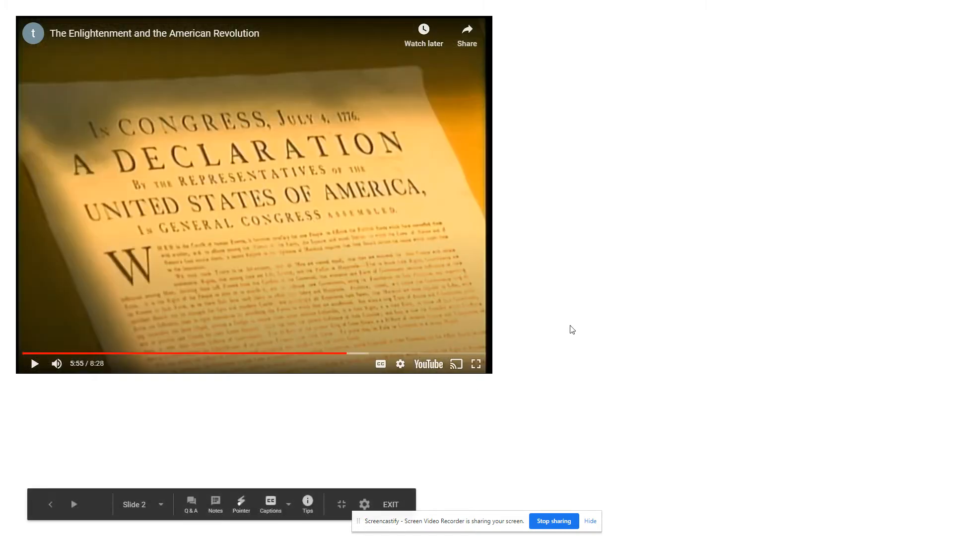
left_click(35, 363)
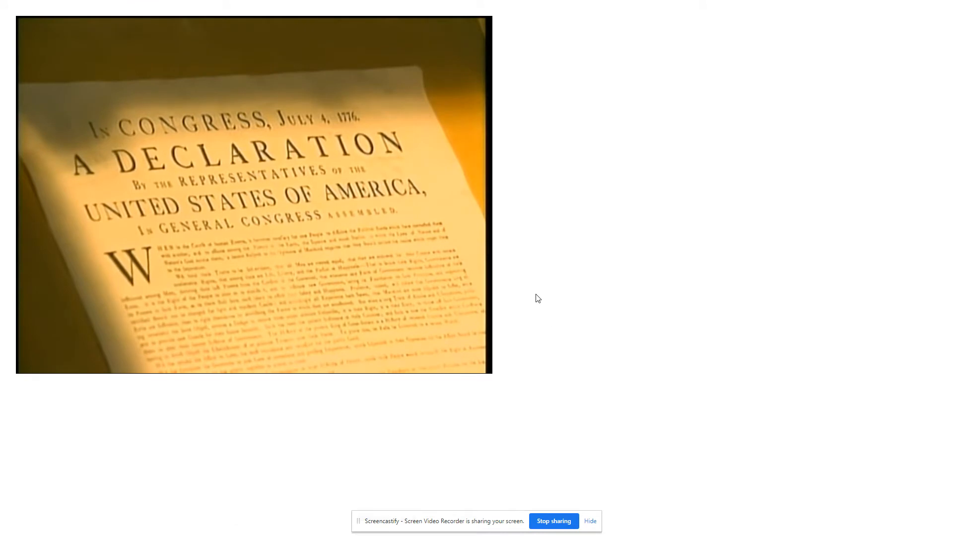
mouse_move(452, 273)
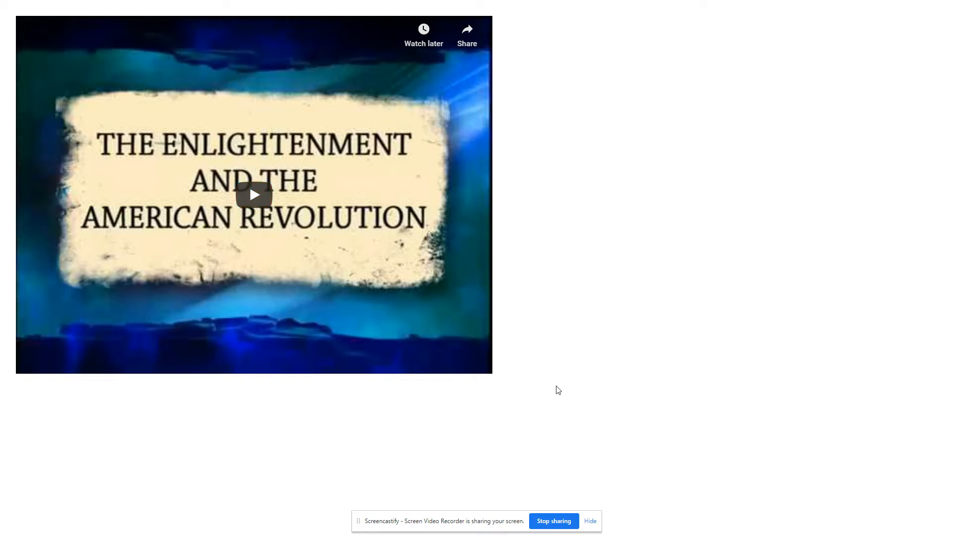
left_click(396, 502)
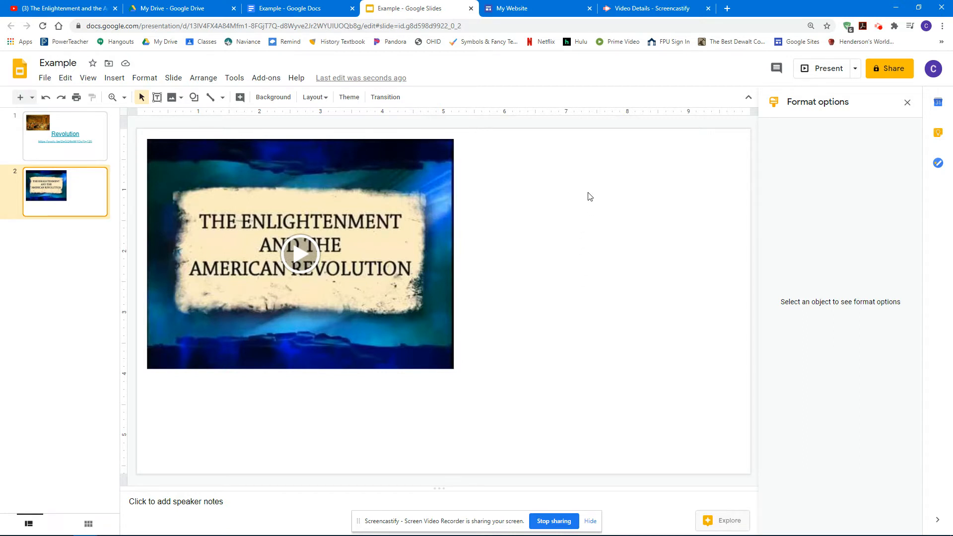
- Switch to My Website in Google Sites and open the YouTube video picker for the Home page
left_click(541, 9)
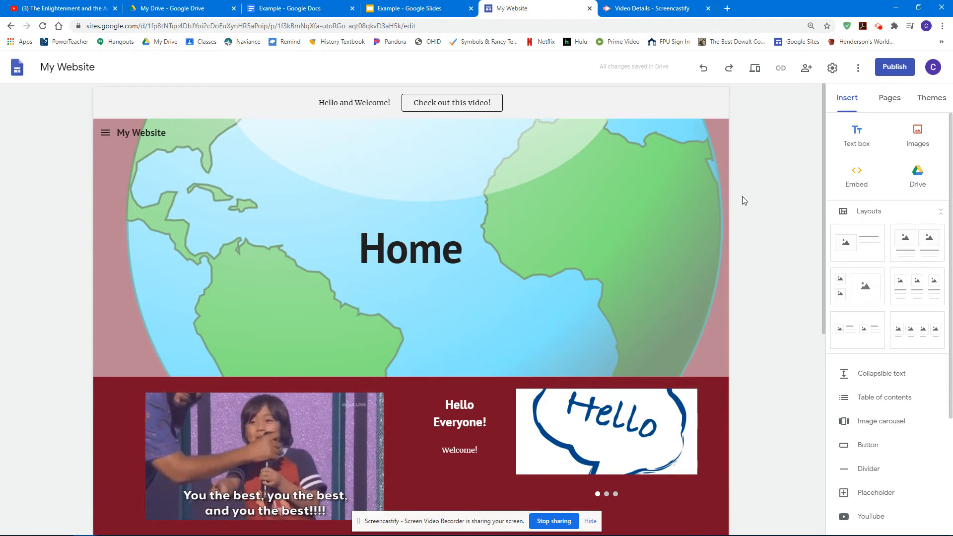
scroll(851, 204, "down", 3)
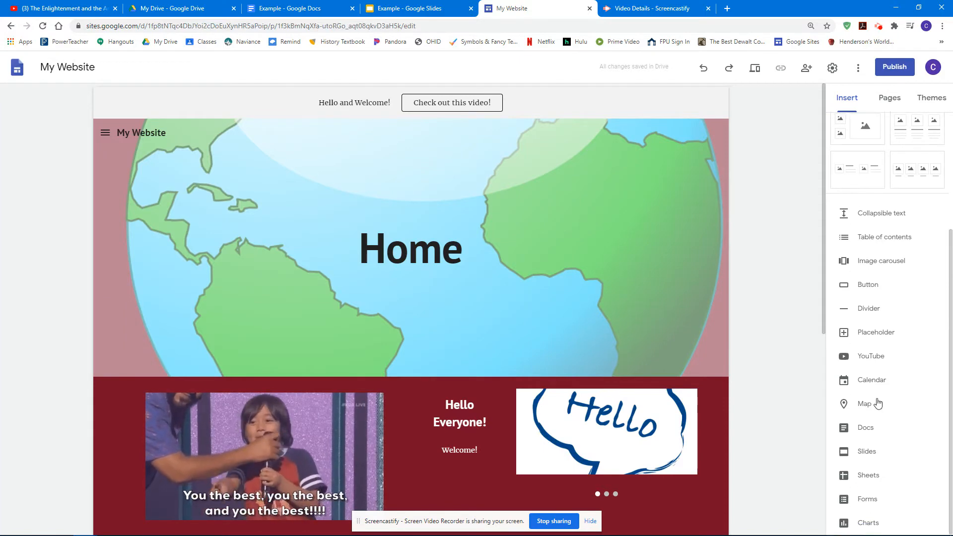
scroll(874, 396, "up", 3)
scroll(875, 396, "down", 3)
scroll(509, 318, "down", 2)
scroll(508, 317, "down", 4)
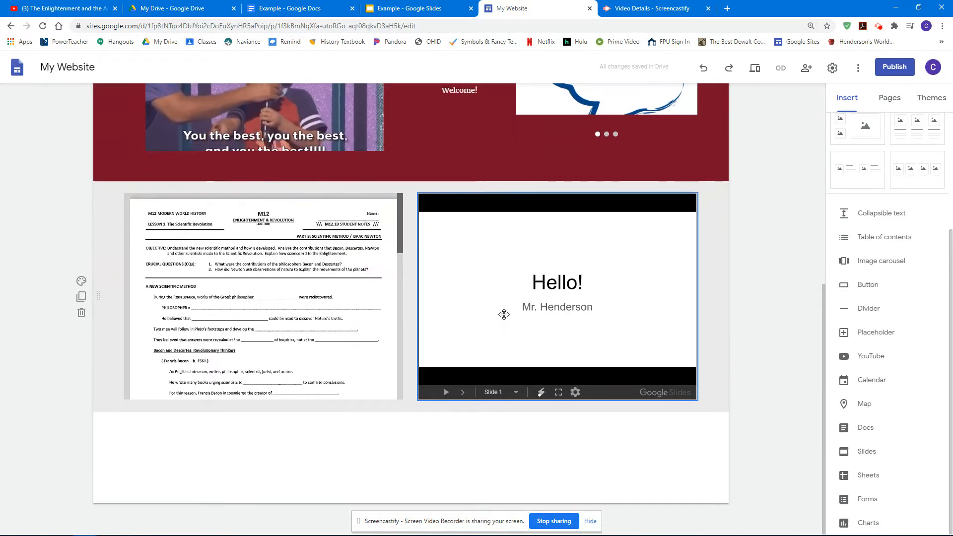
left_click(867, 359)
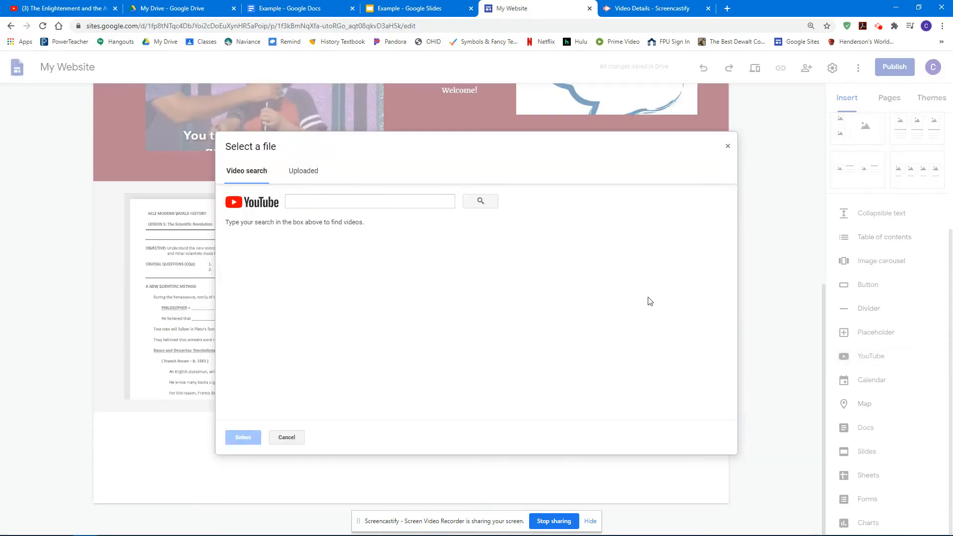
- Check the Insert video dialog in the Example presentation, cancel it, and return to the My Website video picker
left_click(417, 8)
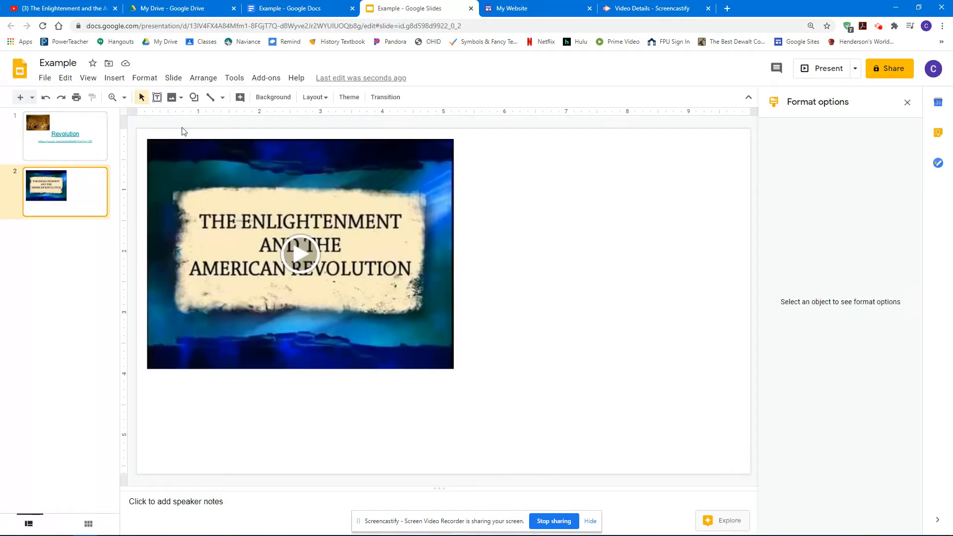
left_click(115, 78)
left_click(133, 149)
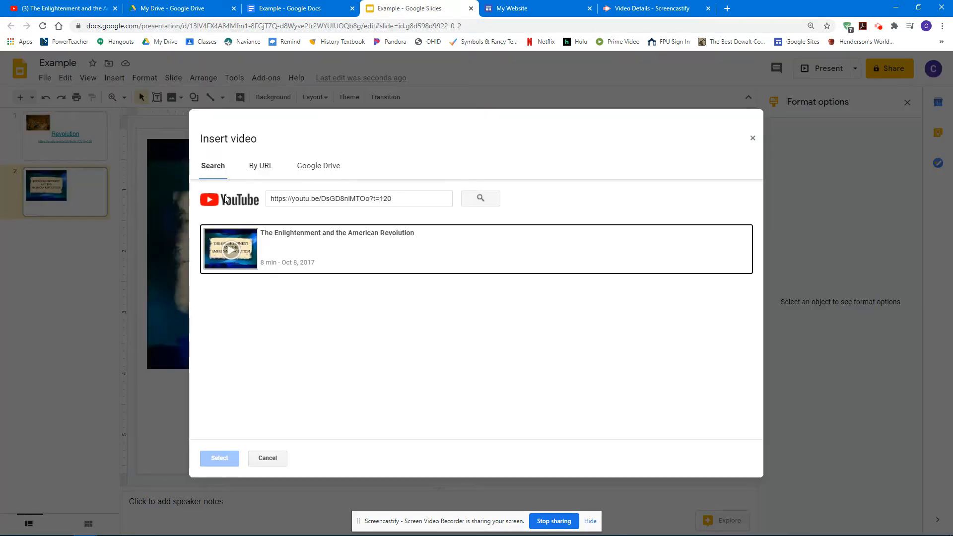
left_click(278, 462)
left_click(511, 9)
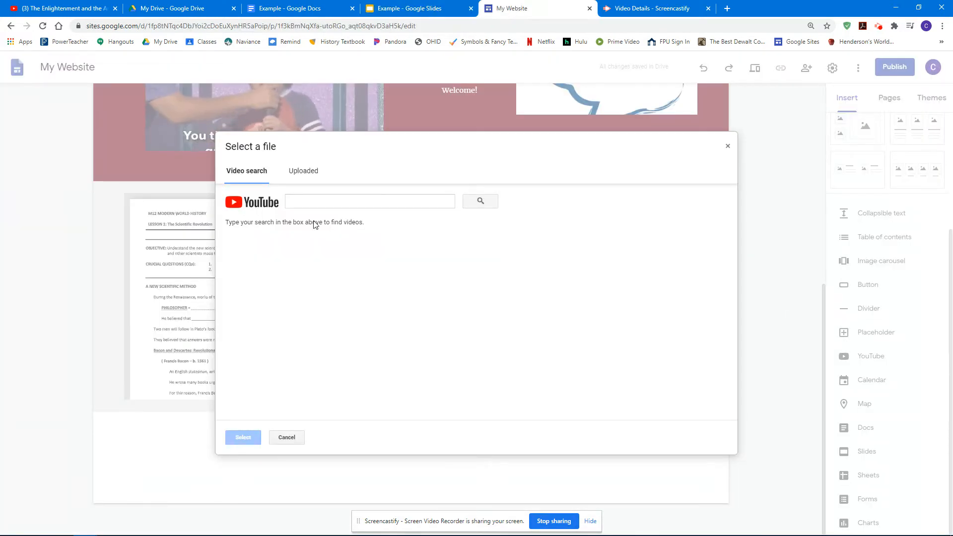
- Search for the copied YouTube link with t=120 and insert "The Enlightenment and the American Revolution" on the Home page
left_click(312, 198)
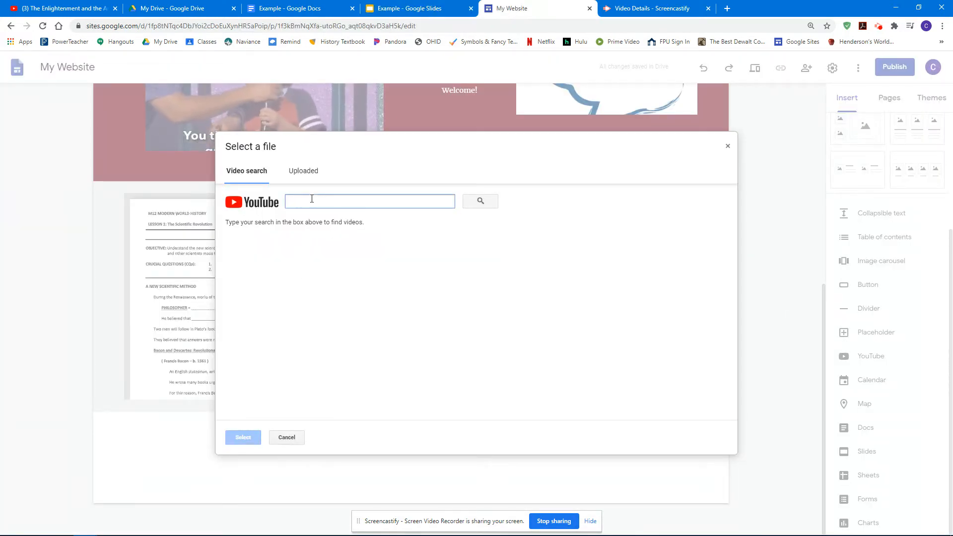
type("https://youtu.be/DsGD8nIMTOo?t=120")
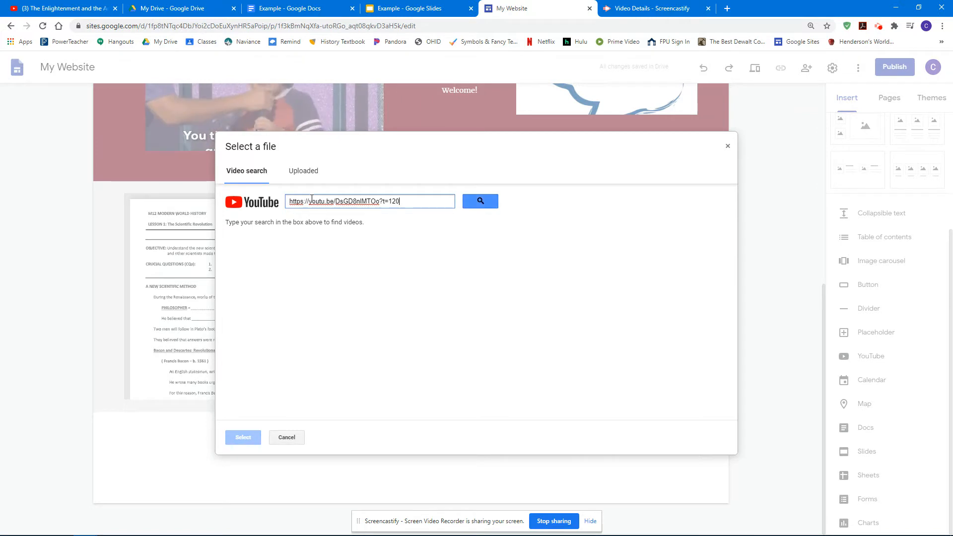
left_click(481, 201)
left_click(336, 249)
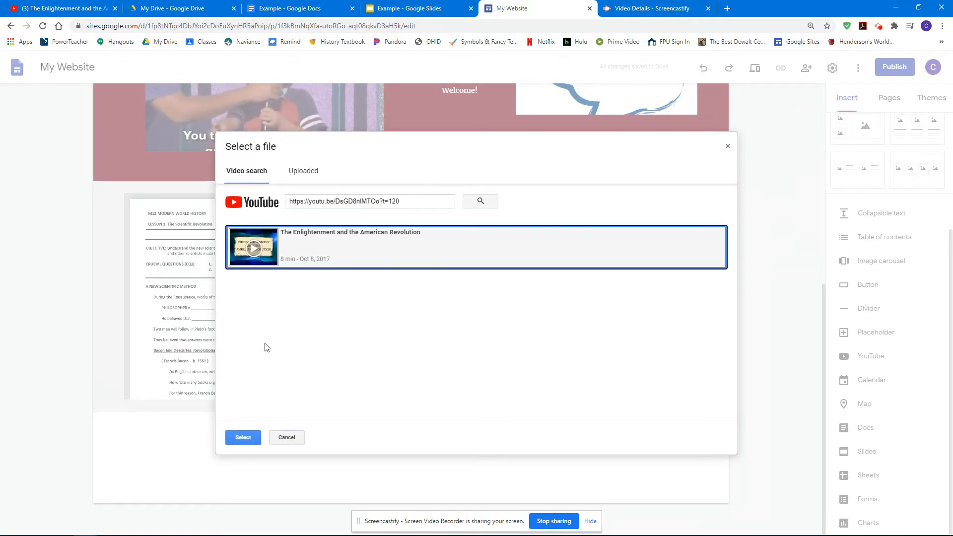
left_click(248, 439)
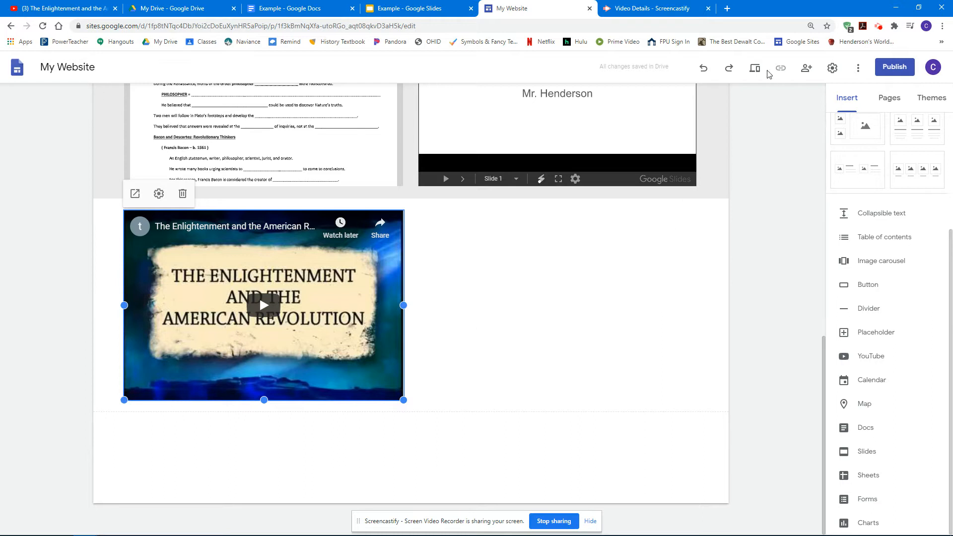
- Preview the site, play and pause the inserted Enlightenment video, and exit the preview
left_click(755, 68)
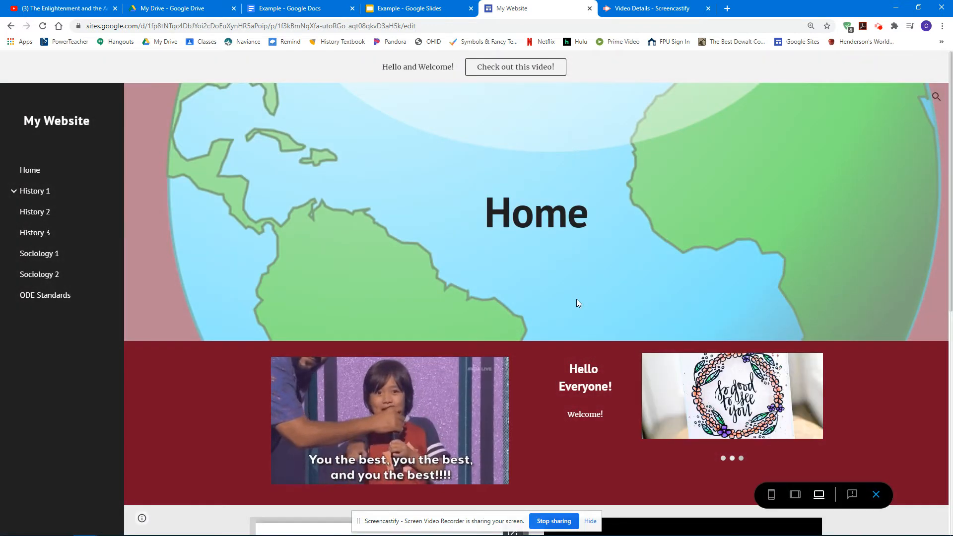
scroll(576, 300, "down", 8)
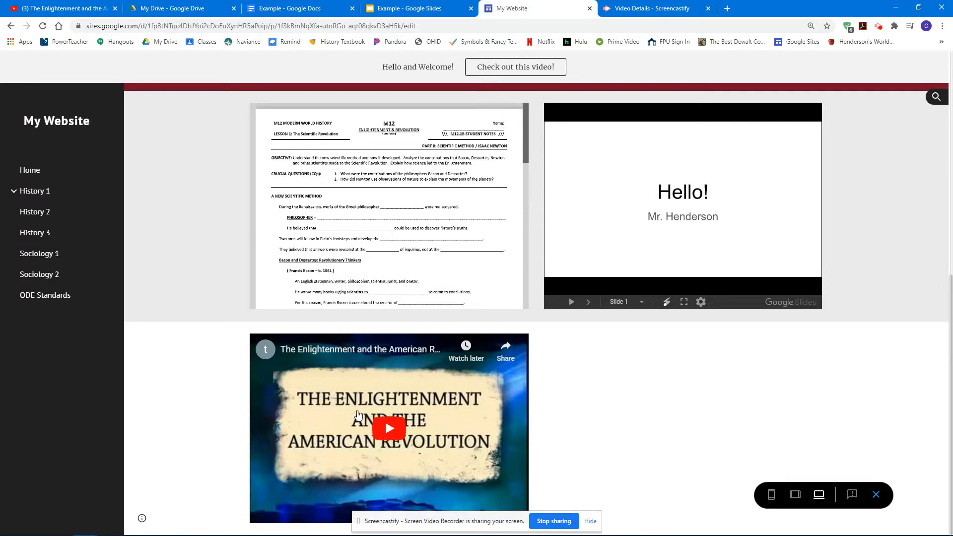
left_click(389, 426)
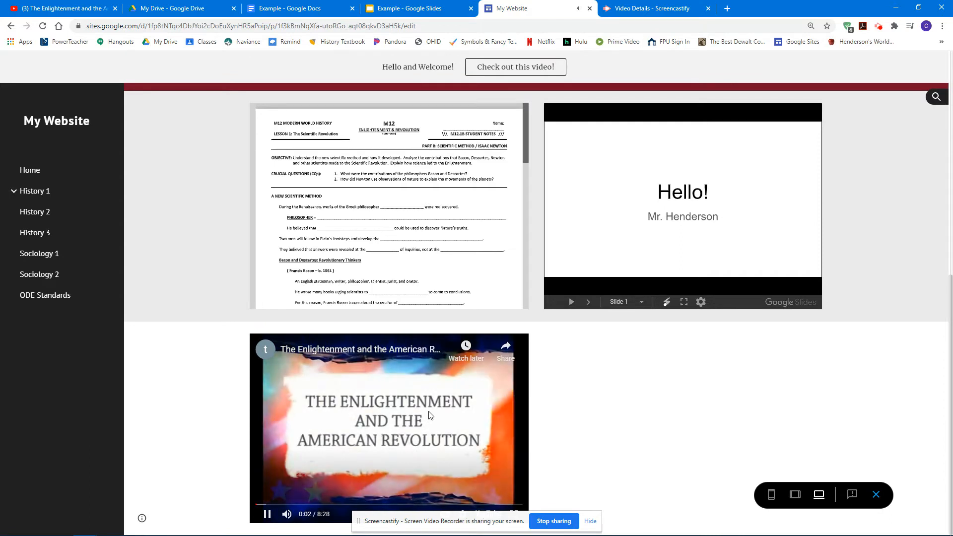
left_click(430, 415)
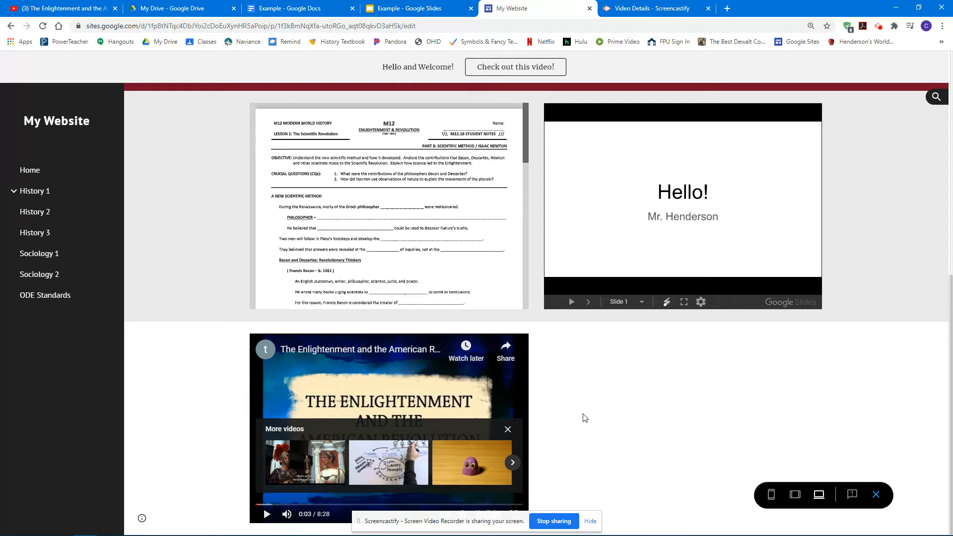
left_click(876, 495)
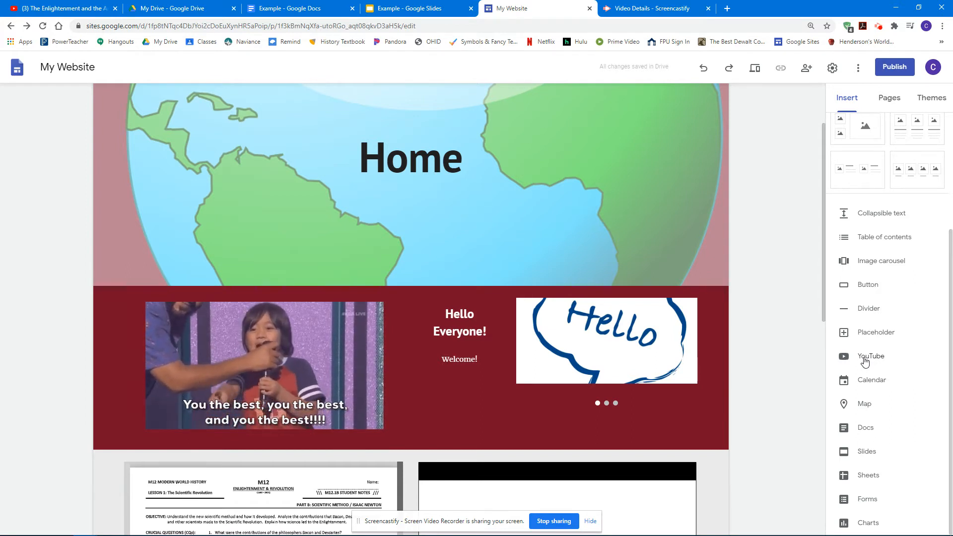
- Embed the copied YouTube link with t=120 by URL as another video on the Home page
scroll(865, 361, "up", 3)
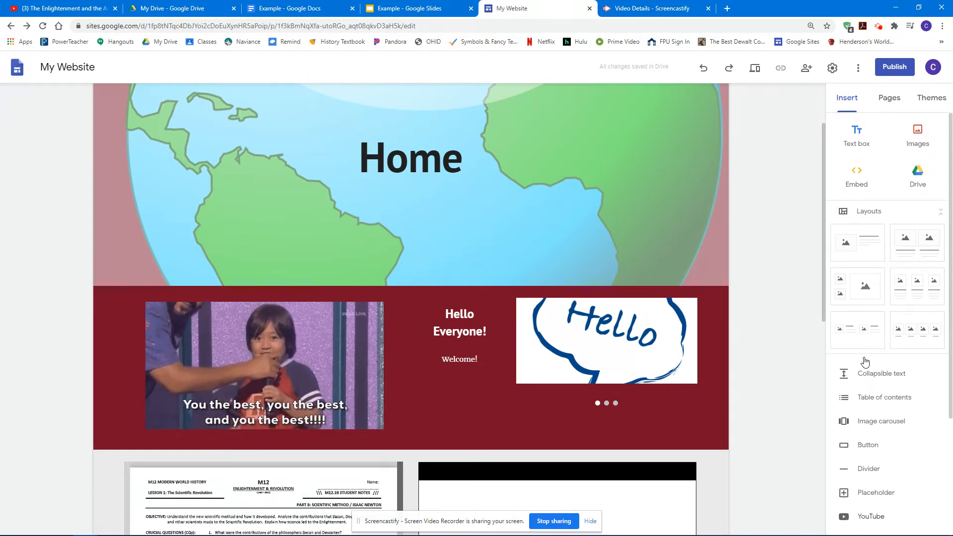
left_click(856, 180)
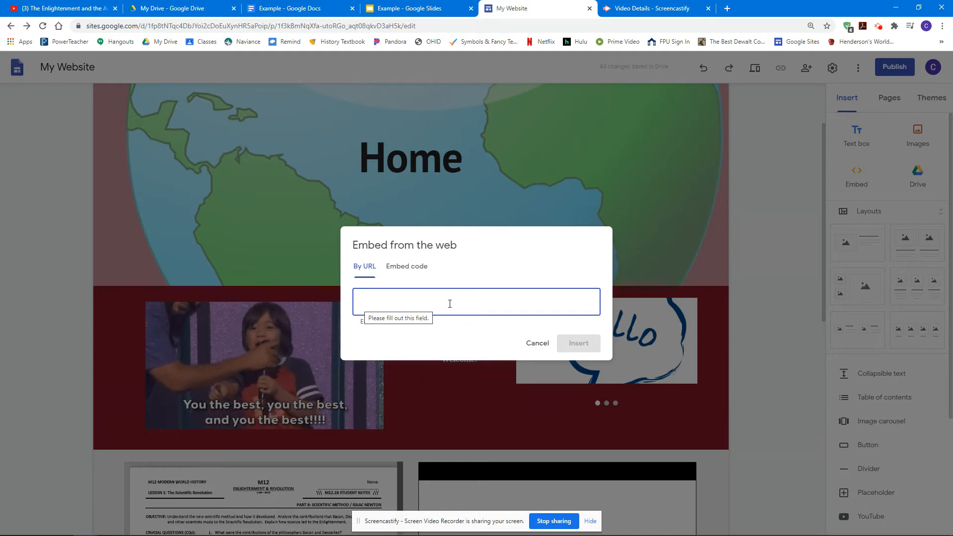
type("https://youtu.be/DsGD8nIMTOo?t=120")
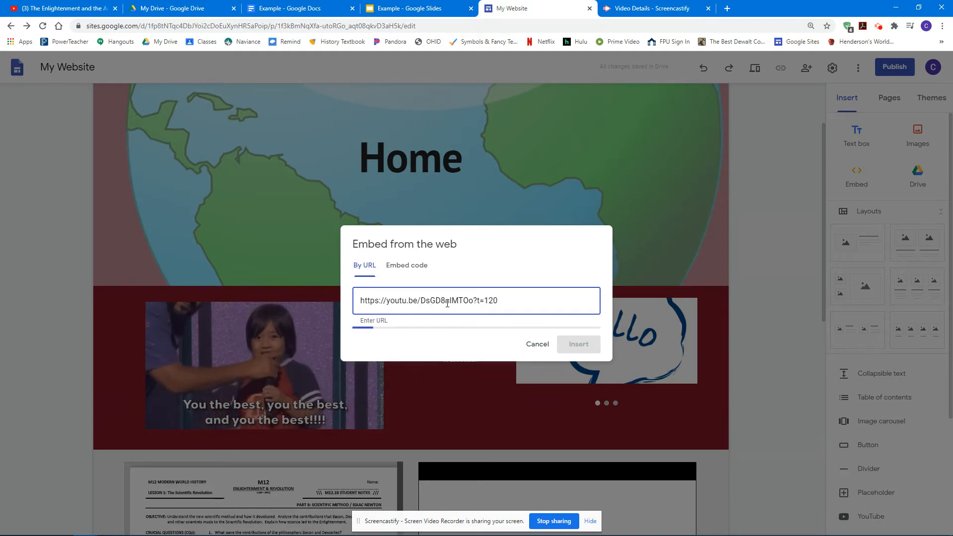
left_click(581, 345)
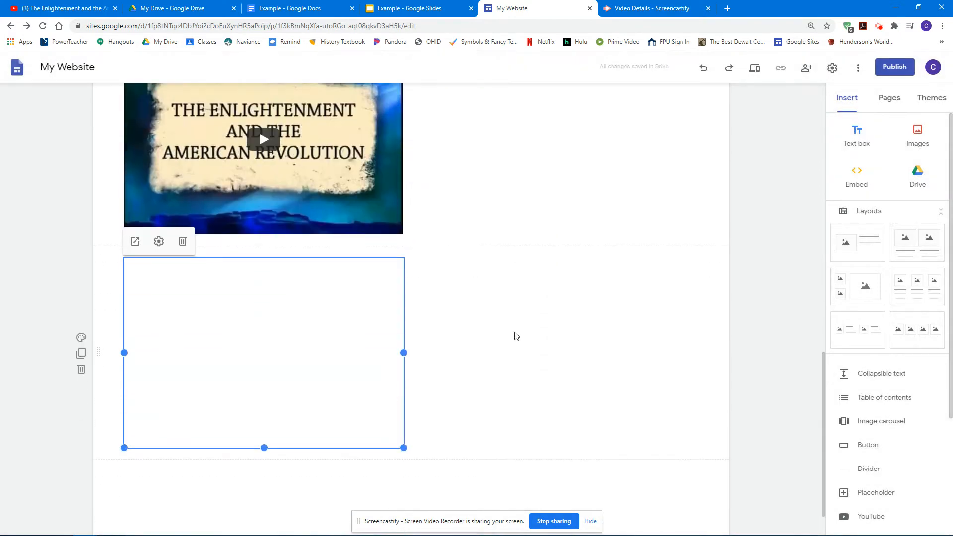
- Move the upper Enlightenment video beside the other one so both share the section below the embedded document and slides
scroll(517, 341, "down", 1)
left_click_drag(347, 158, 519, 132)
mouse_move(502, 172)
left_mouse_down()
mouse_move(511, 245)
mouse_move(497, 321)
mouse_move(586, 207)
mouse_move(500, 165)
left_mouse_up()
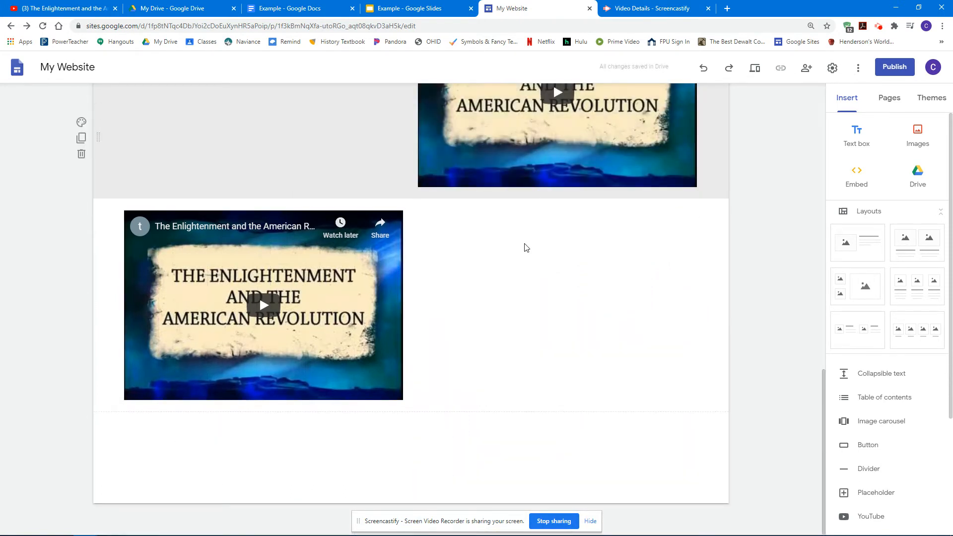
scroll(527, 247, "up", 4)
left_click_drag(506, 273, 506, 273)
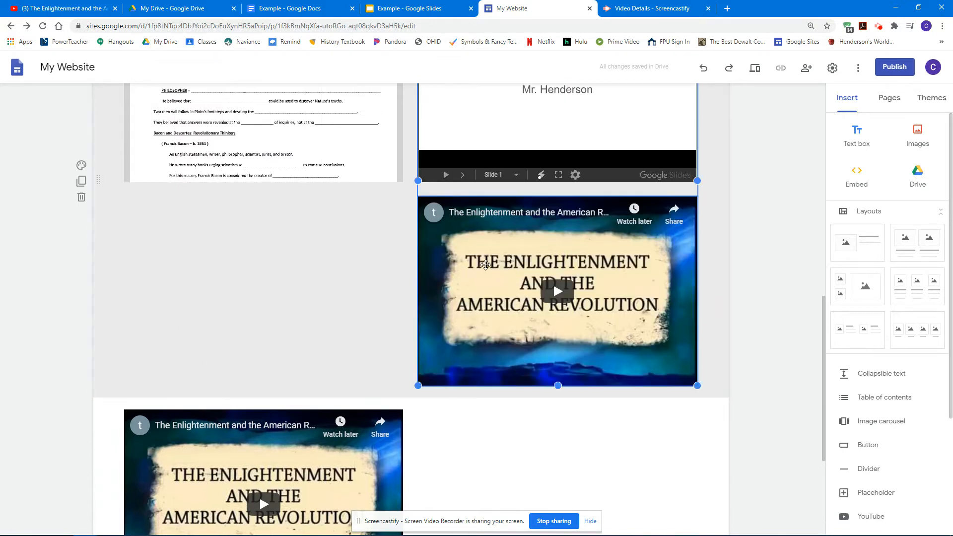
double_click(486, 265)
left_click(600, 256)
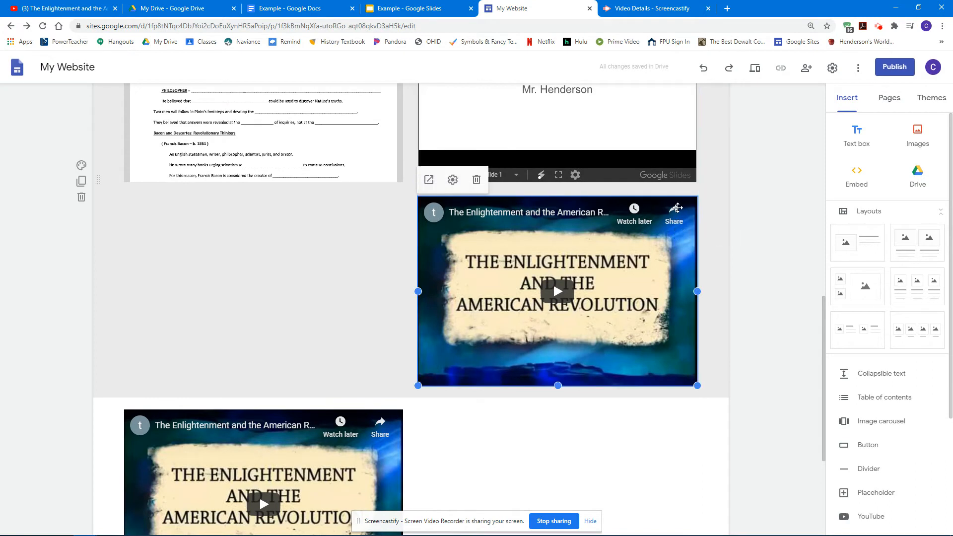
left_click_drag(677, 207, 556, 466)
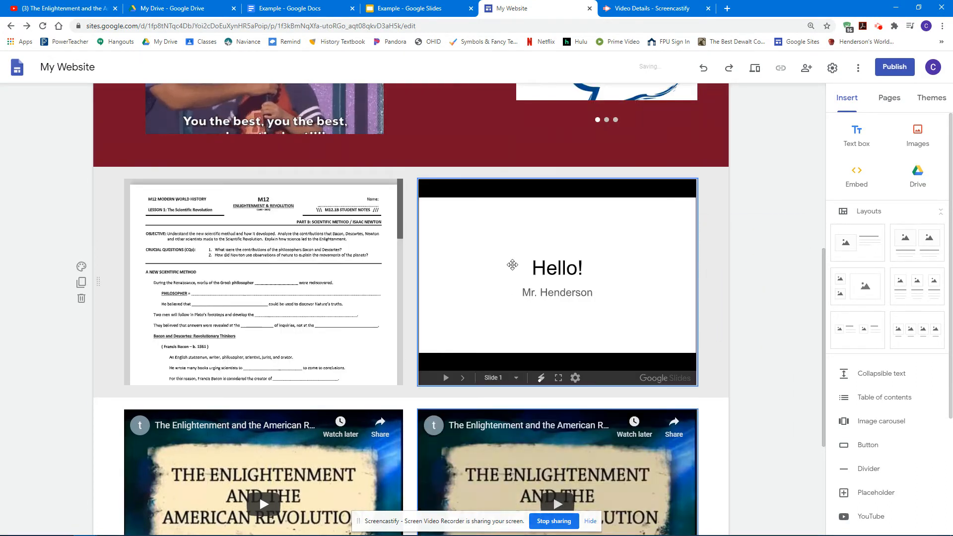
scroll(514, 298, "down", 3)
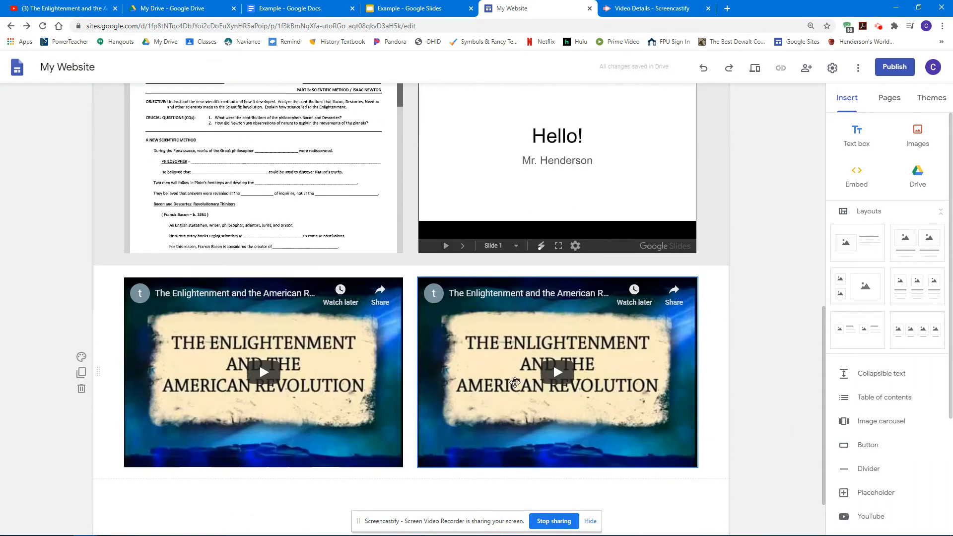
- Check both videos in the site preview and delete the second-column Enlightenment video from the page
left_click(755, 68)
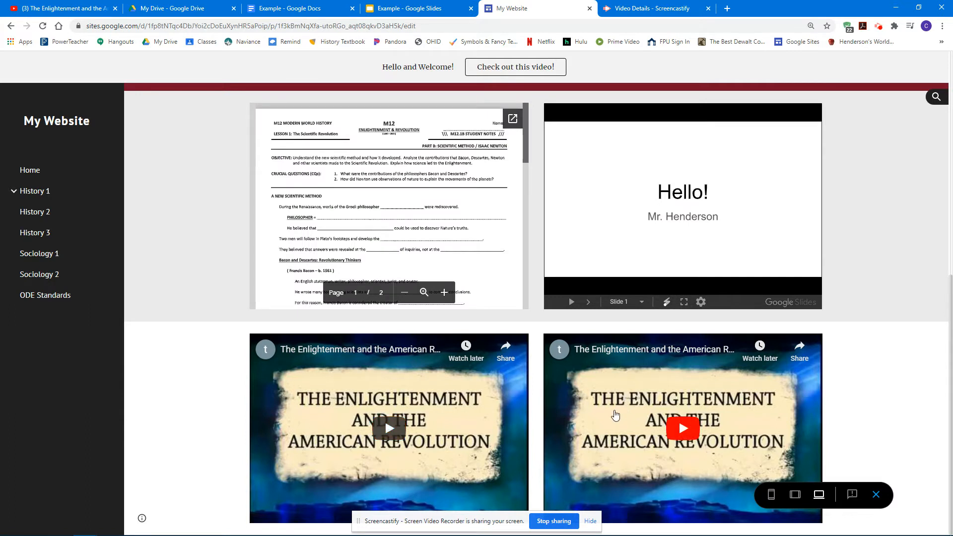
left_click(876, 494)
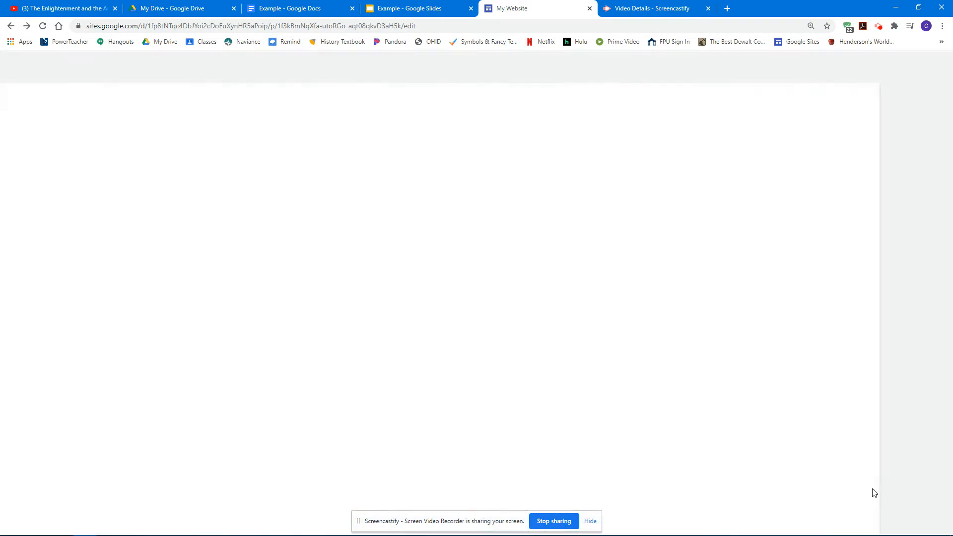
scroll(552, 382, "down", 10)
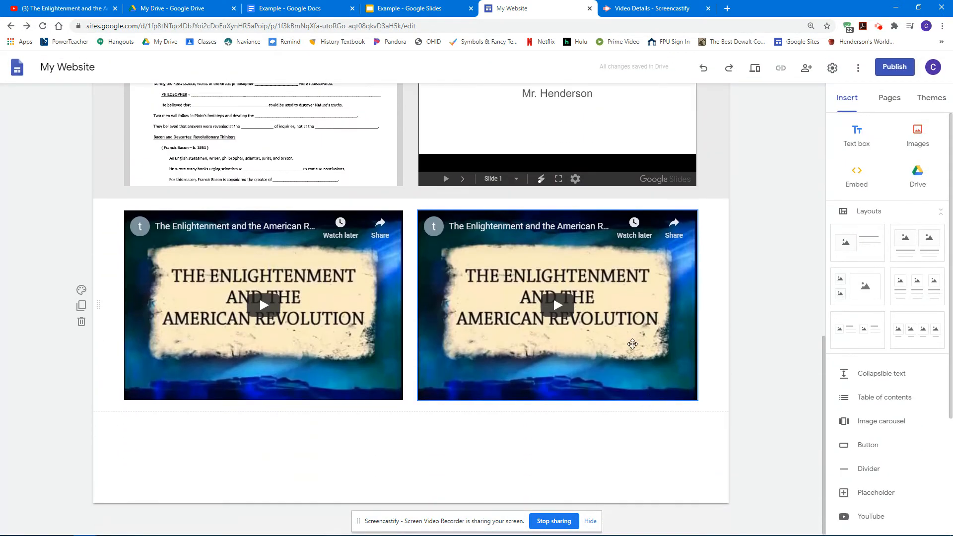
left_click(632, 304)
key("Delete")
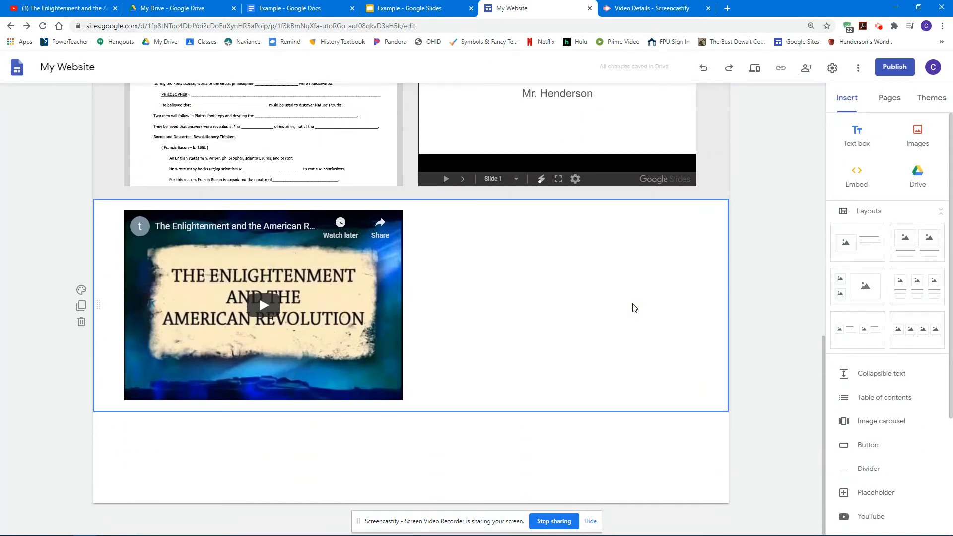
- Try to embed the copied YouTube link with t=120 as embed code, and cancel the insertion
scroll(756, 260, "up", 7)
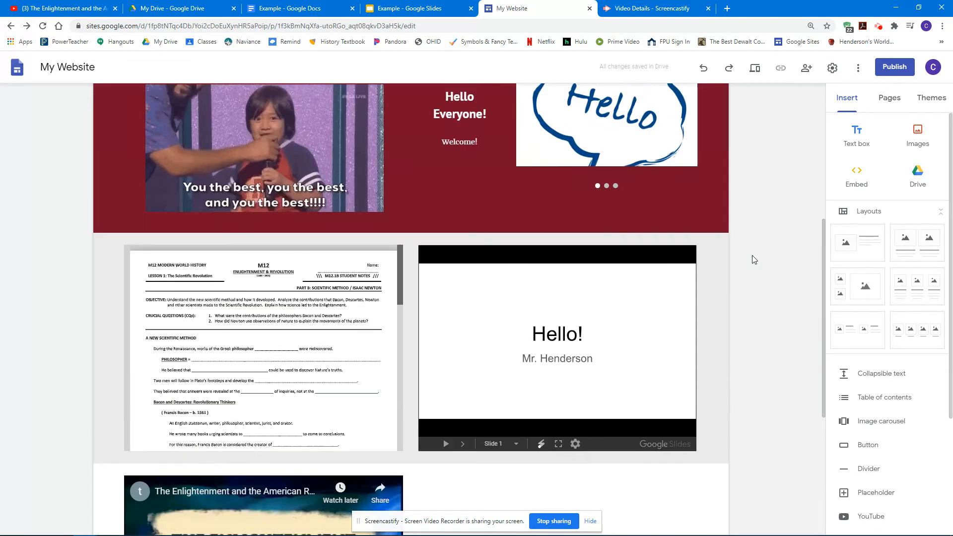
left_click(859, 180)
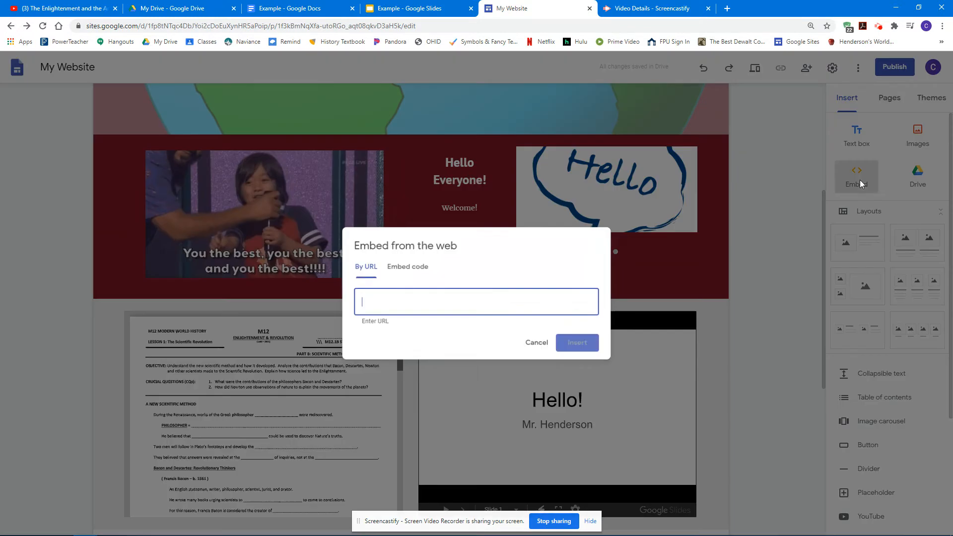
left_click(415, 268)
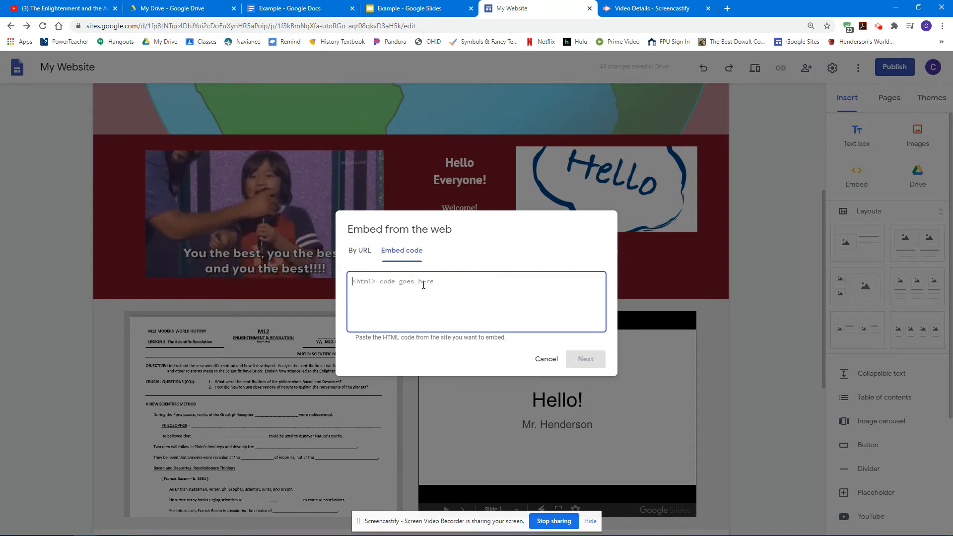
type("https://youtu.be/5sGD8nlMTOo?t=120")
left_click(581, 360)
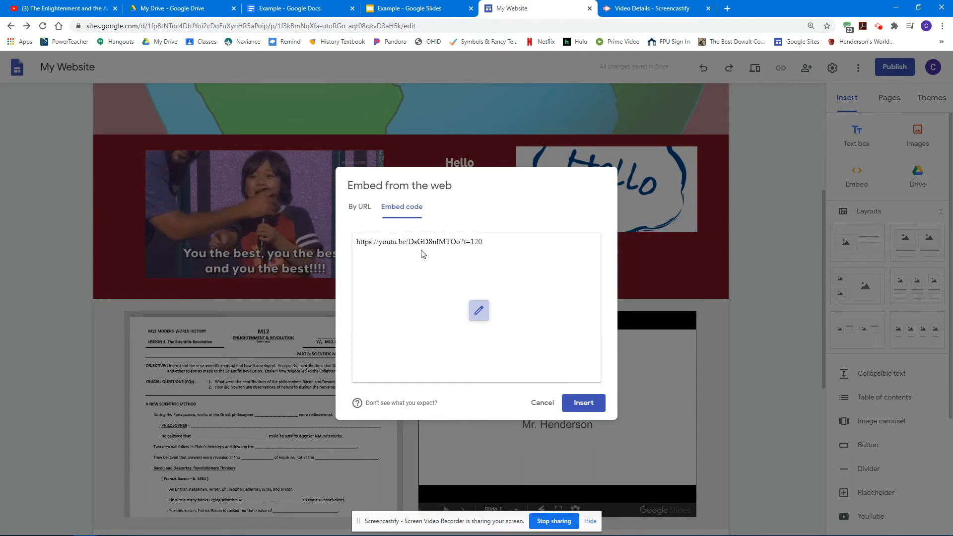
left_click(542, 403)
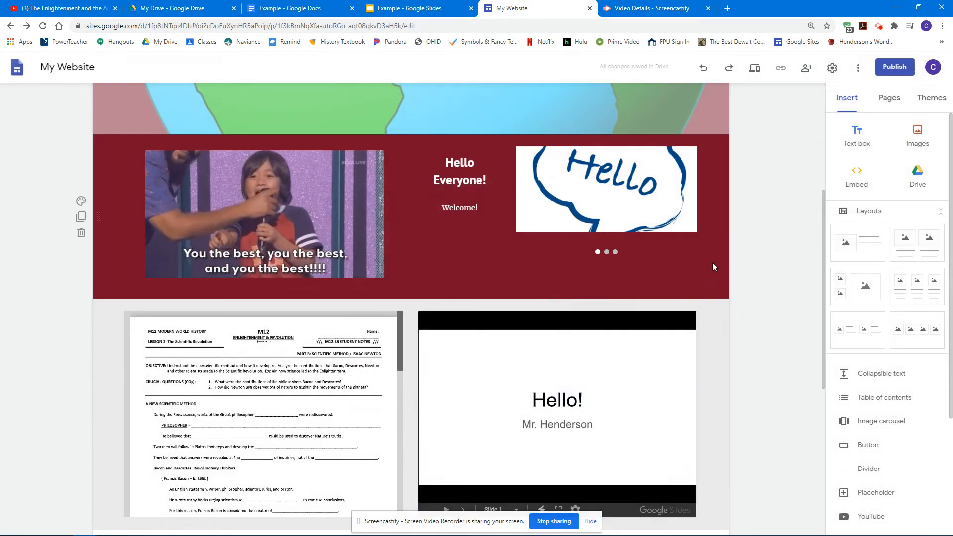
- Start a new embed-code insertion in the site, then open the Enlightenment video's embed code on YouTube and enable its custom start time
left_click(857, 178)
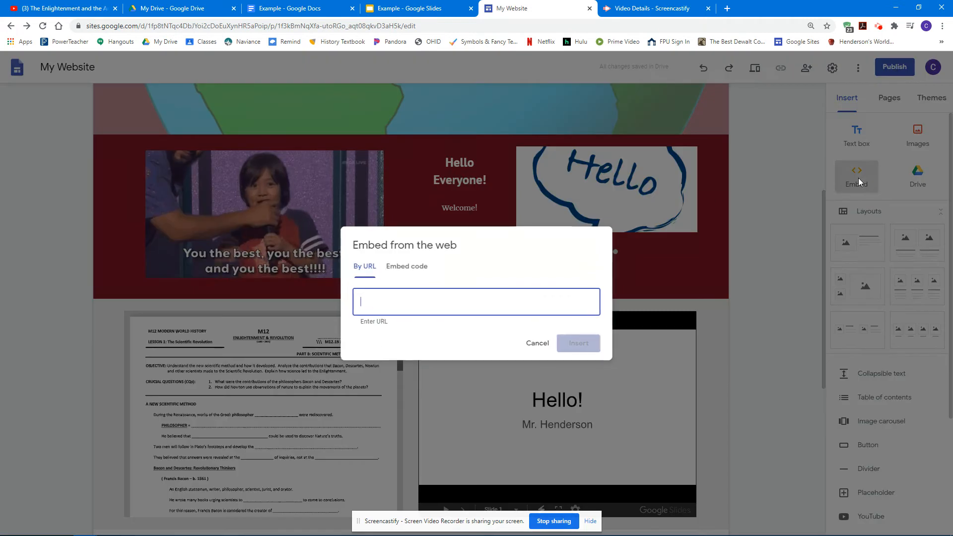
left_click(409, 273)
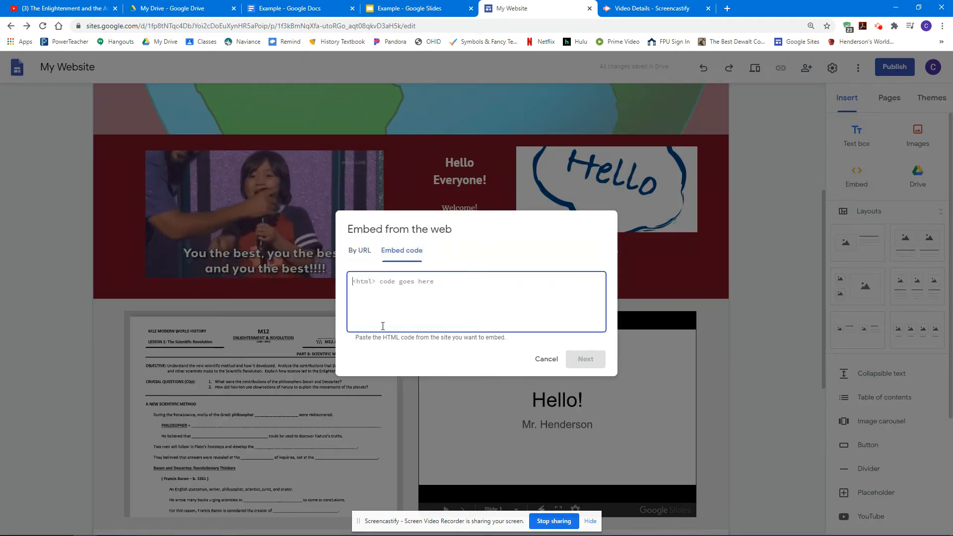
left_click(71, 11)
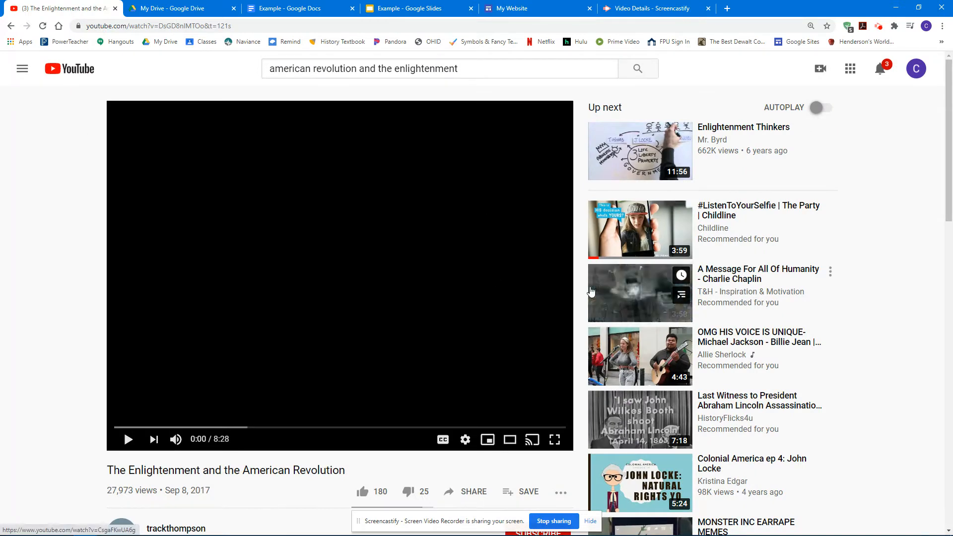
scroll(436, 300, "down", 1)
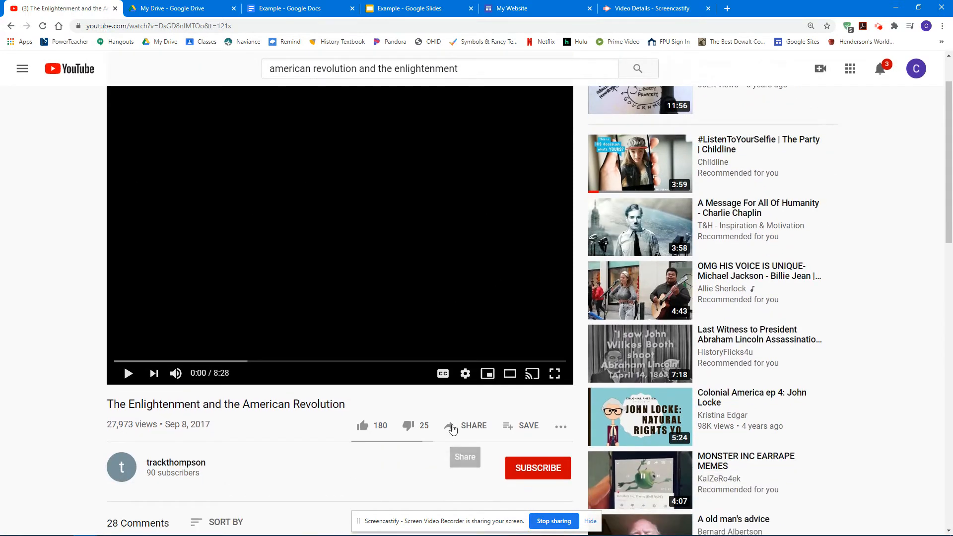
left_click(451, 427)
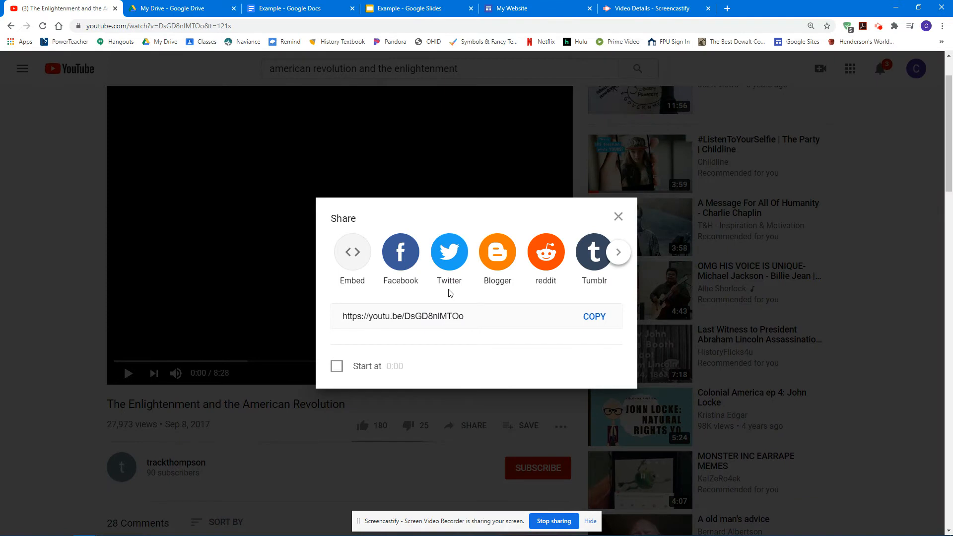
left_click(350, 254)
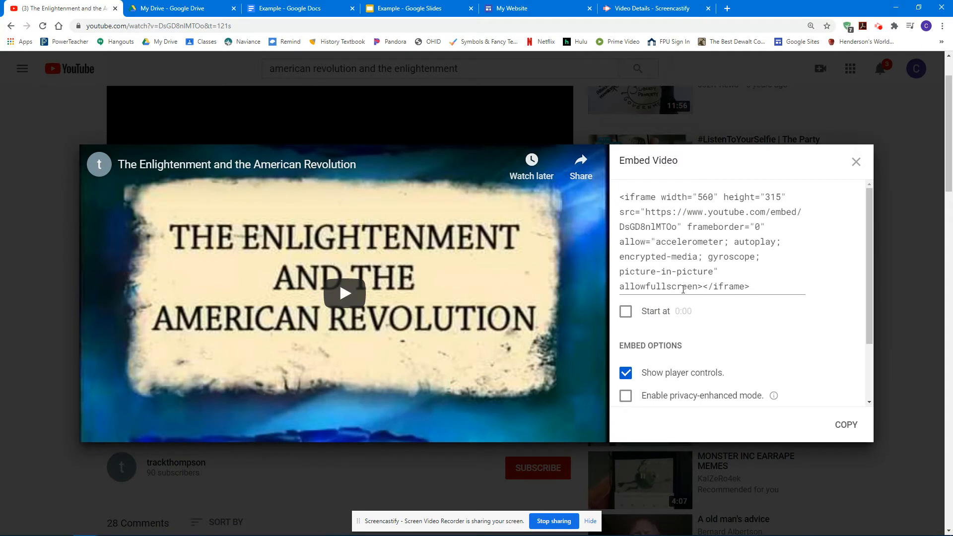
left_click(627, 313)
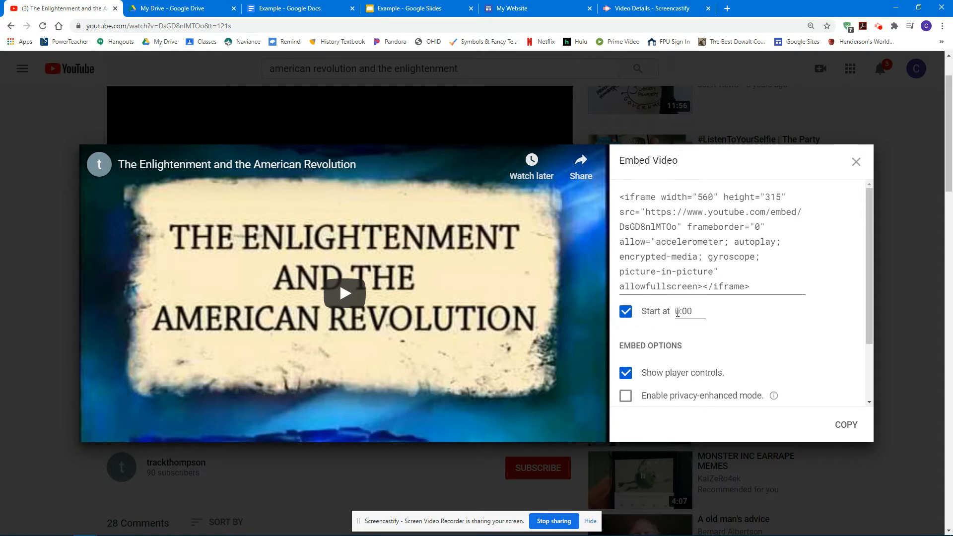
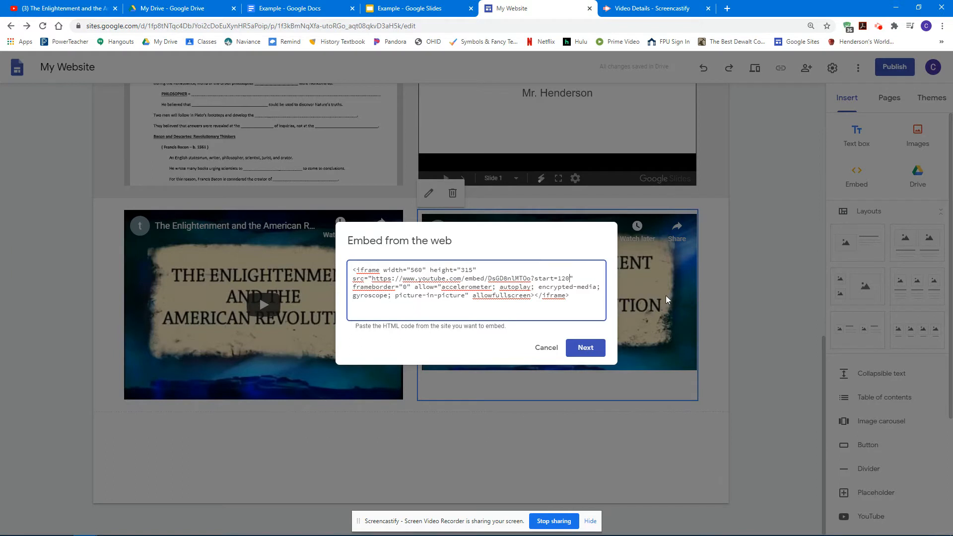
- Remove the ?start=120 parameter from the second-column Enlightenment video's embed code
key("BackSpace")
key("BackSpace")
key("BackSpace")
key("BackSpace")
key("BackSpace")
key("BackSpace")
key("BackSpace")
key("BackSpace")
key("BackSpace")
key("BackSpace")
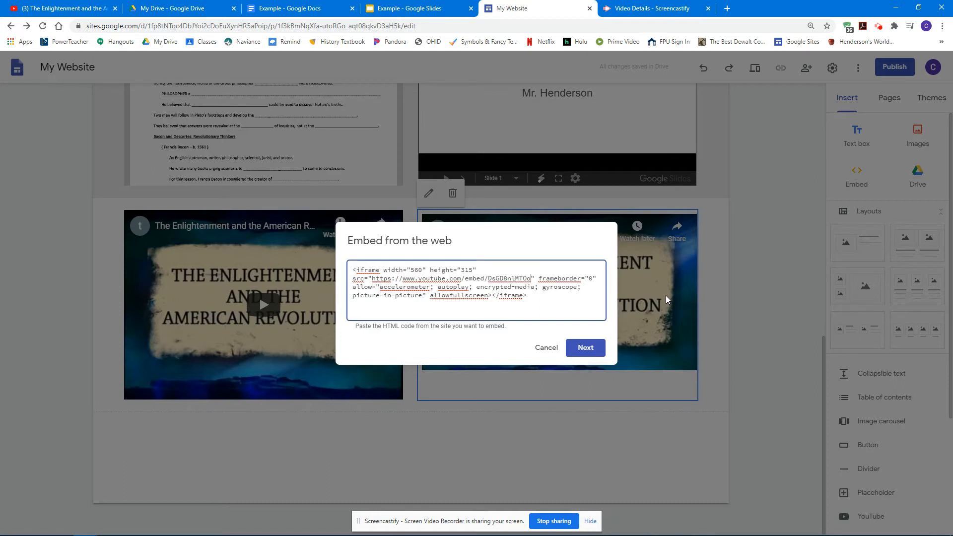
- Add ?autoplay=1 after the video ID in the second-column video's embed code and save the embed
left_click(565, 251)
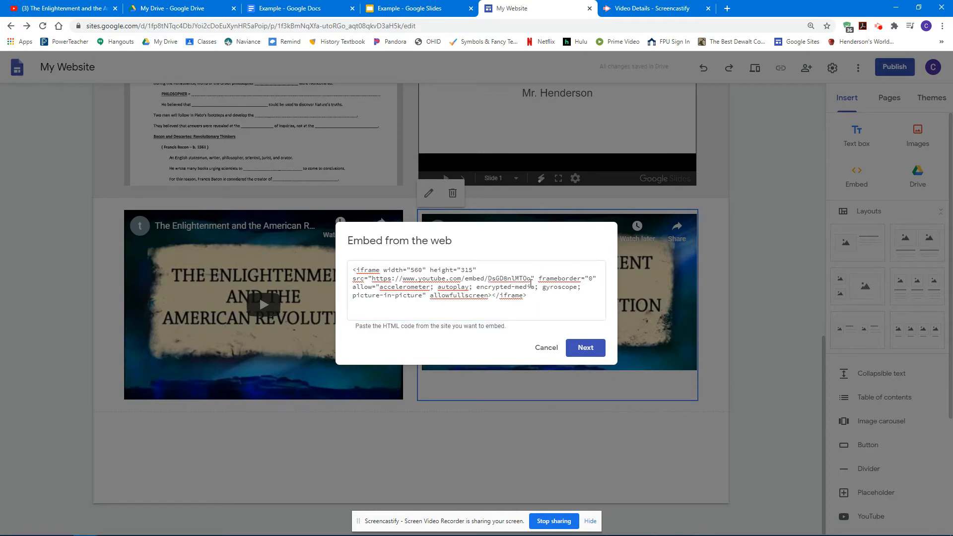
left_click(531, 279)
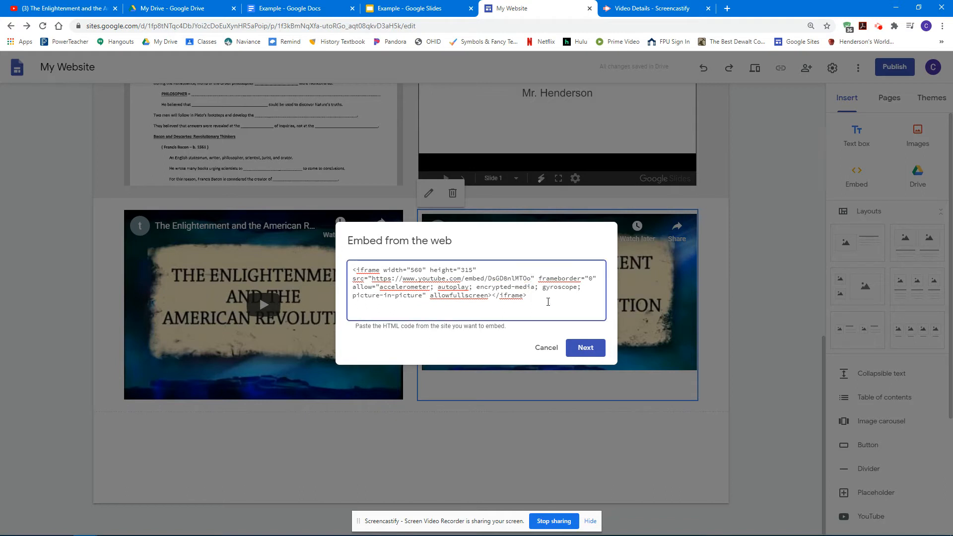
type("?")
type("atuo")
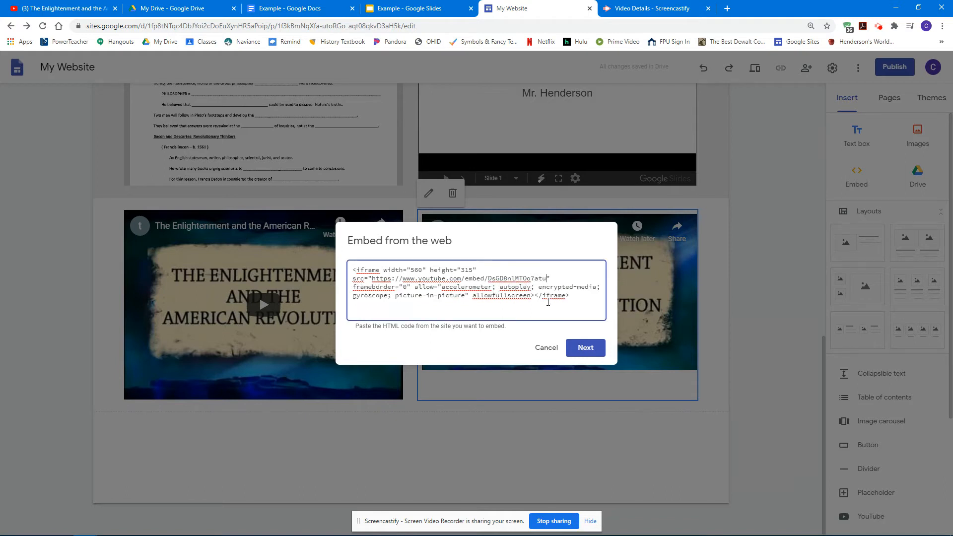
type("pl")
key("BackSpace")
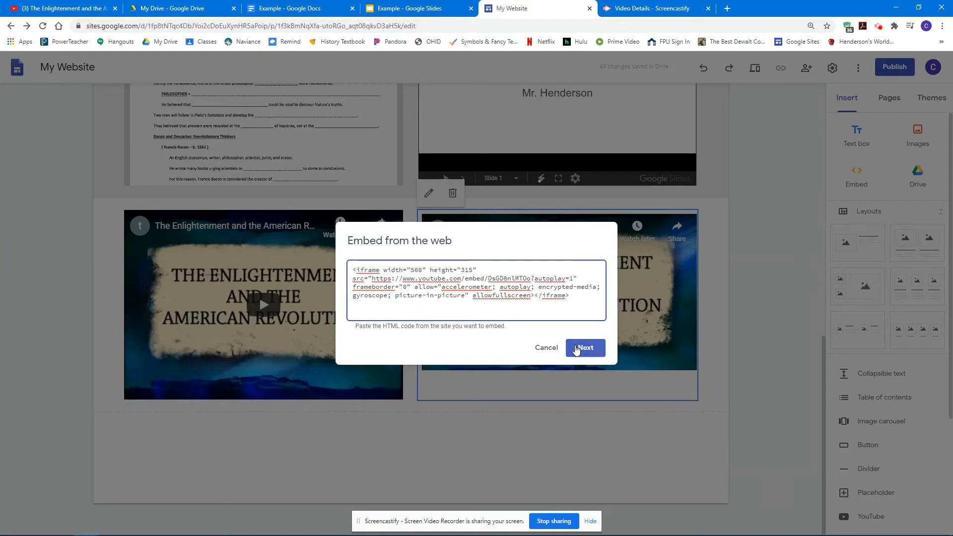
left_click(576, 348)
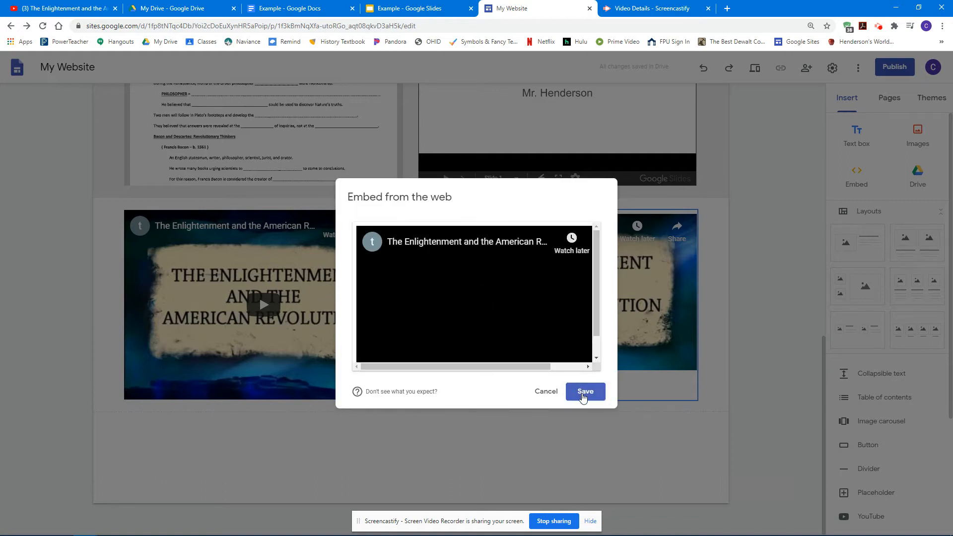
left_click(585, 392)
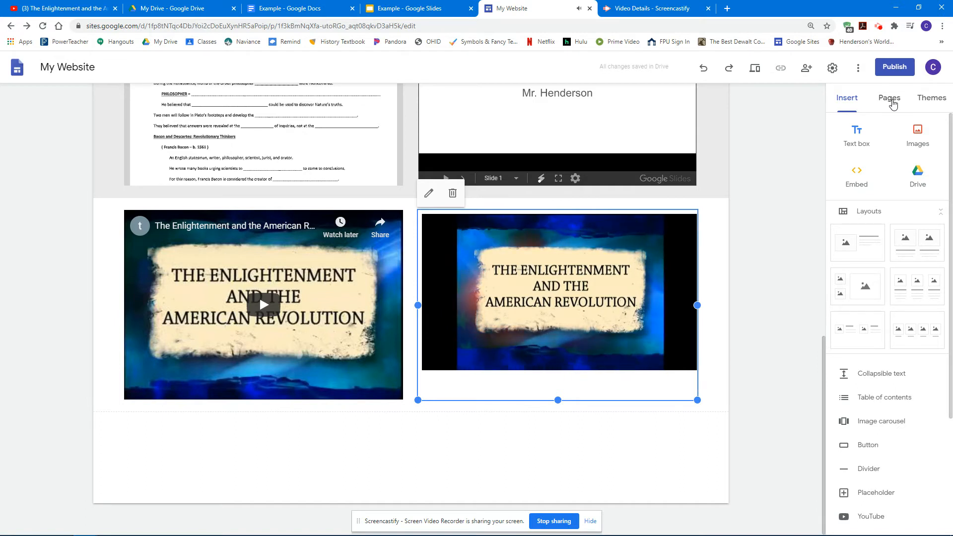
- Switch to the History 1 page and back to Home to check whether the second-column Enlightenment video plays automatically
left_click(892, 101)
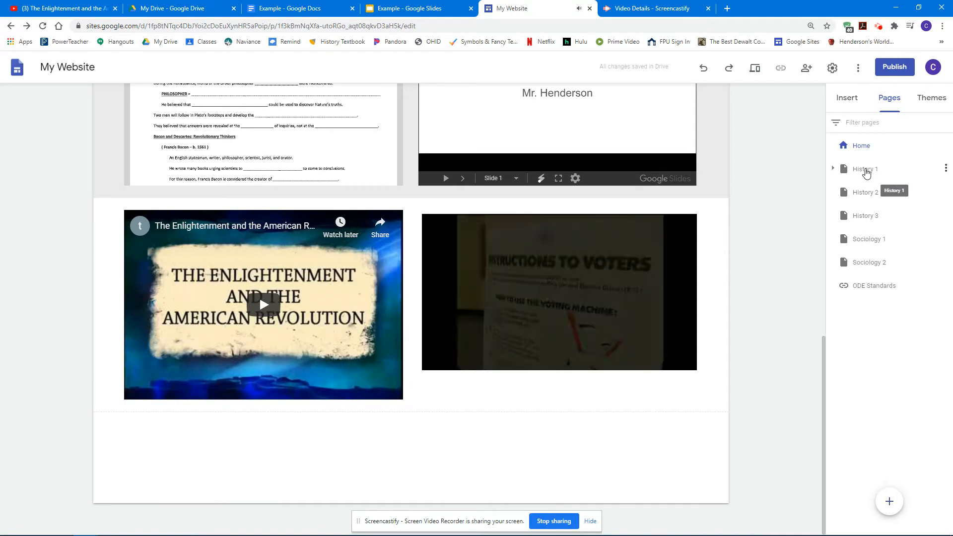
left_click(866, 171)
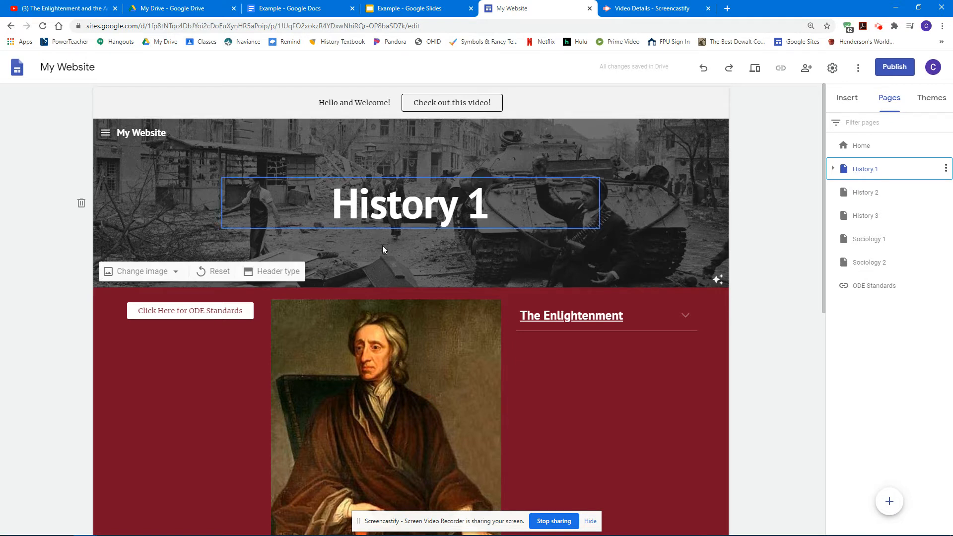
scroll(545, 362, "down", 5)
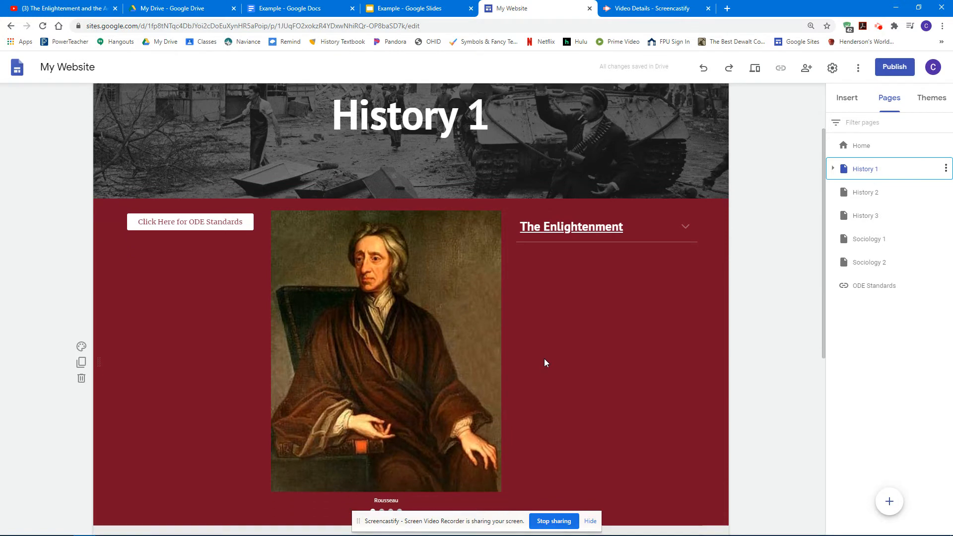
scroll(541, 360, "up", 5)
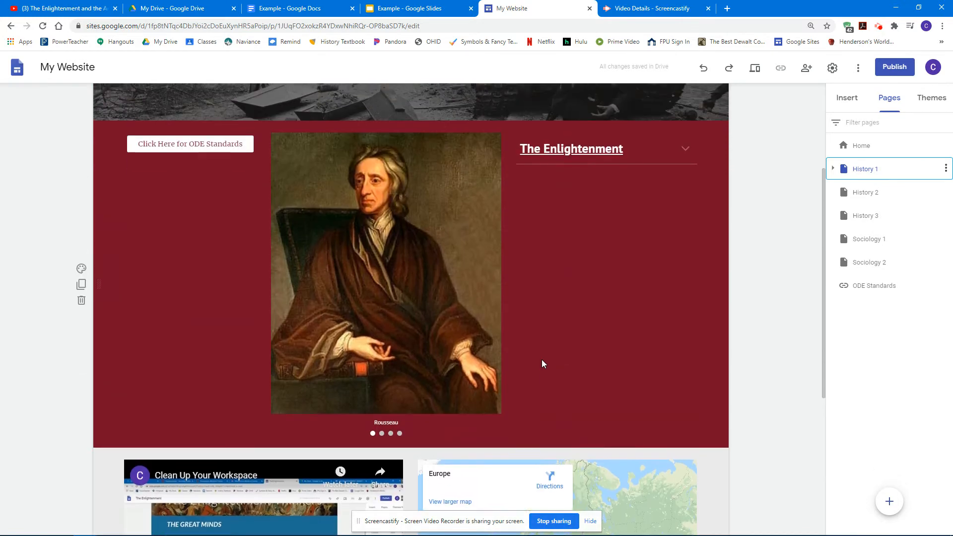
left_click(860, 146)
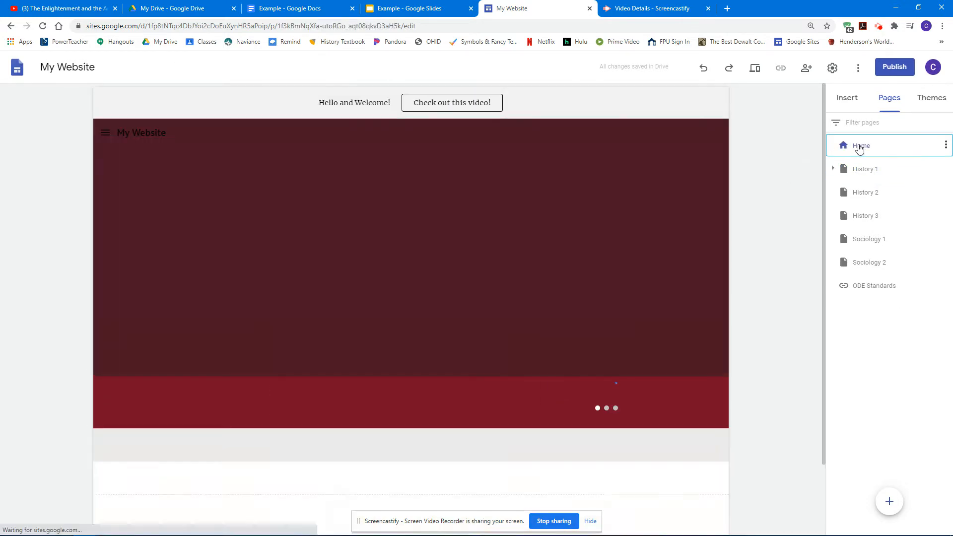
scroll(568, 298, "down", 2)
scroll(569, 298, "down", 6)
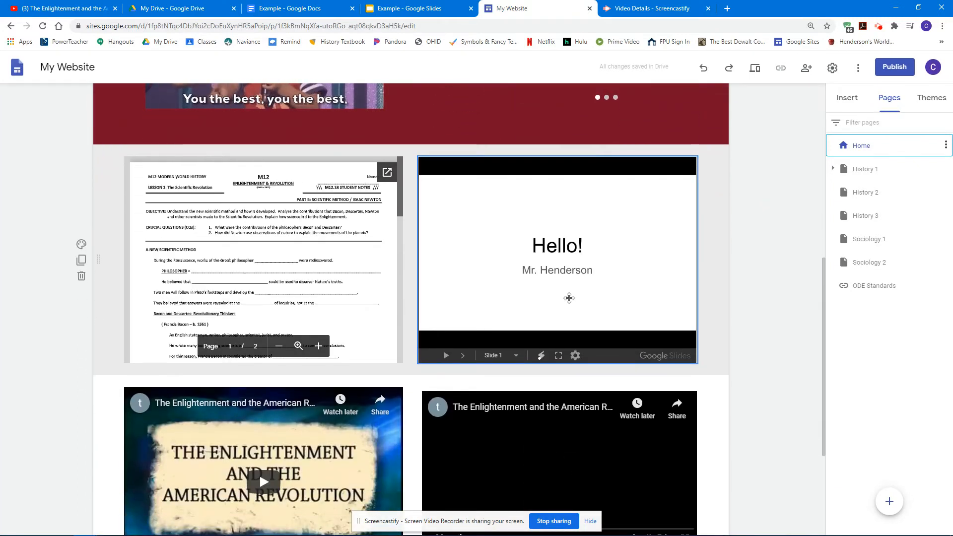
scroll(726, 353, "down", 1)
scroll(726, 356, "down", 3)
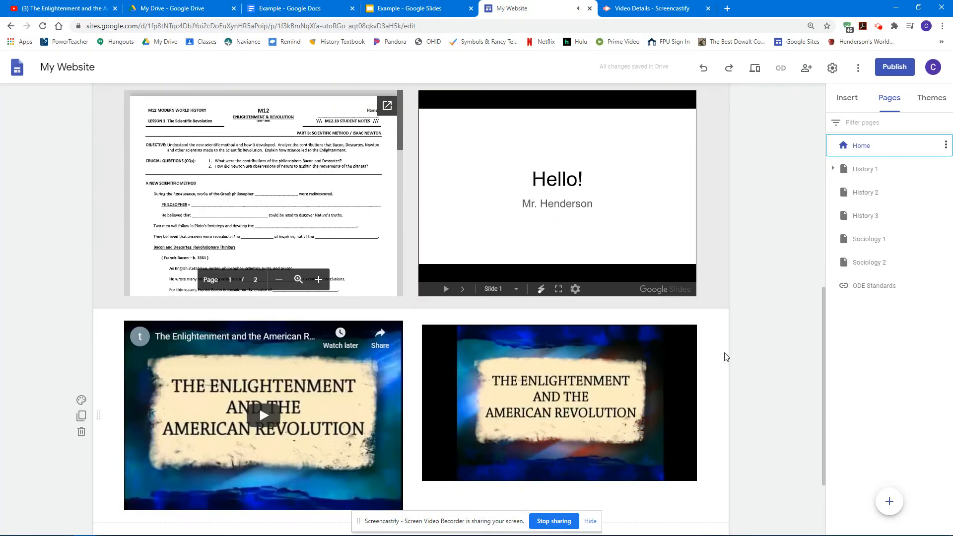
scroll(746, 354, "up", 4)
scroll(748, 352, "up", 3)
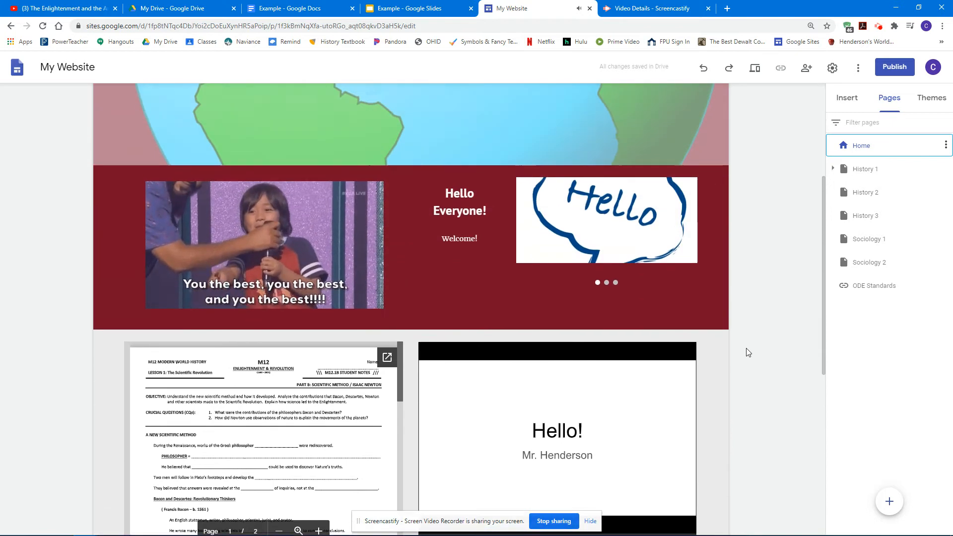
- Reload the Home page by way of History 1, check the second-column video's autoplay in the site preview, and close the preview
left_click(872, 170)
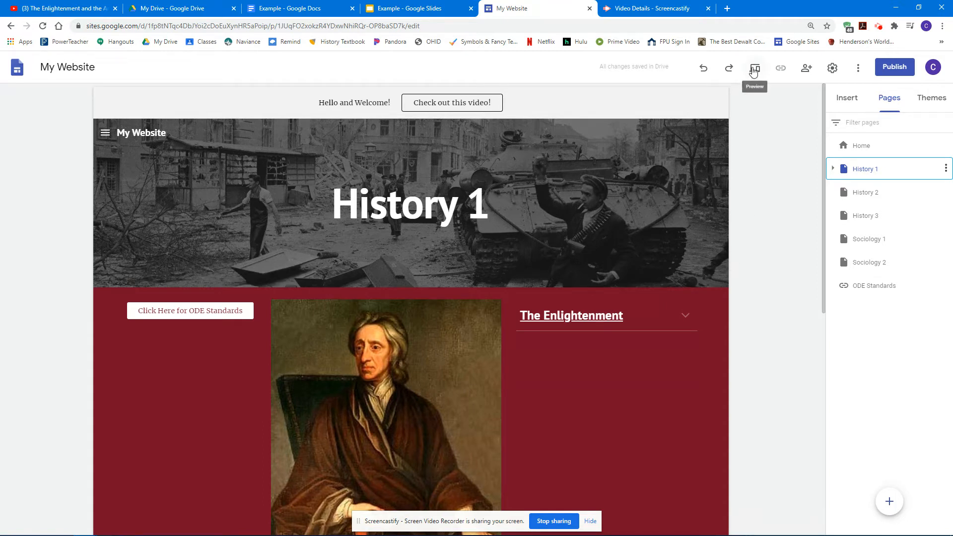
left_click(860, 148)
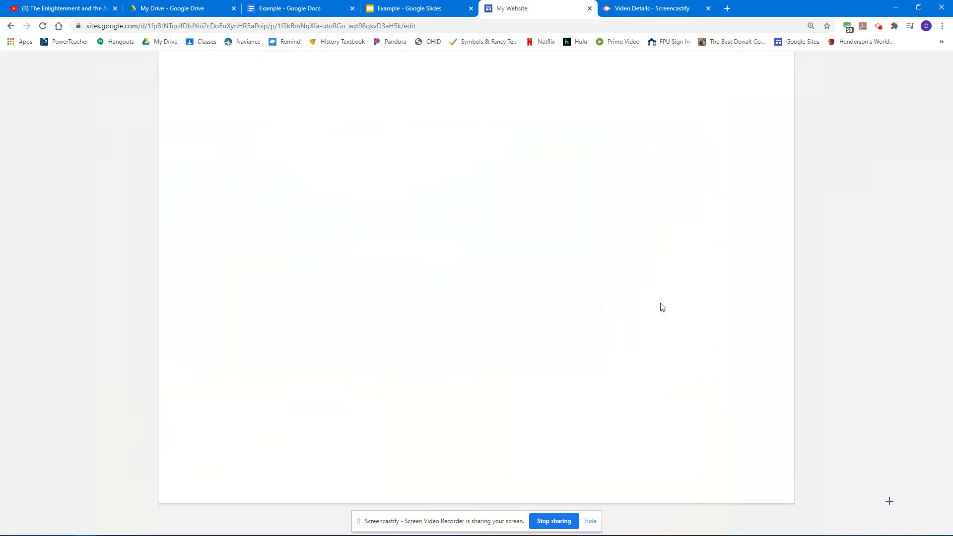
scroll(603, 302, "down", 8)
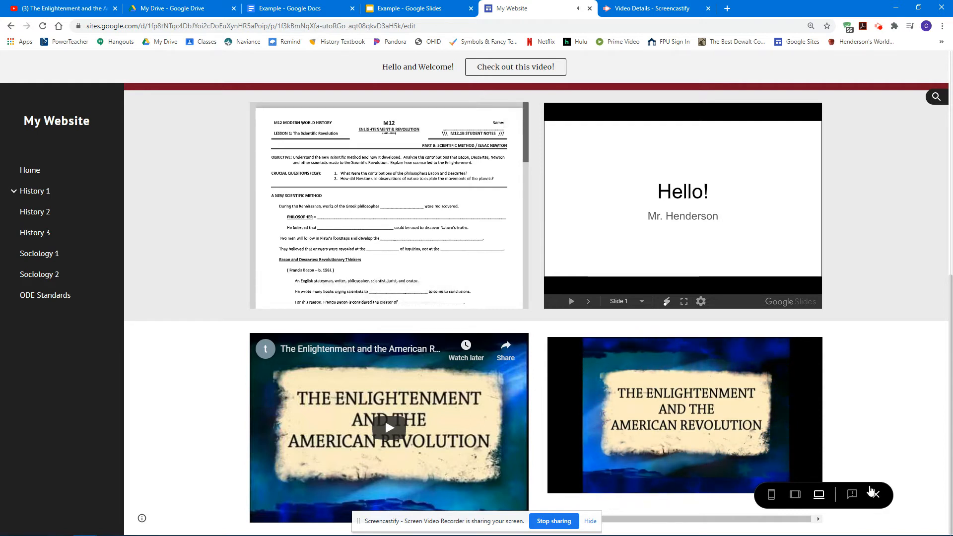
left_click(718, 422)
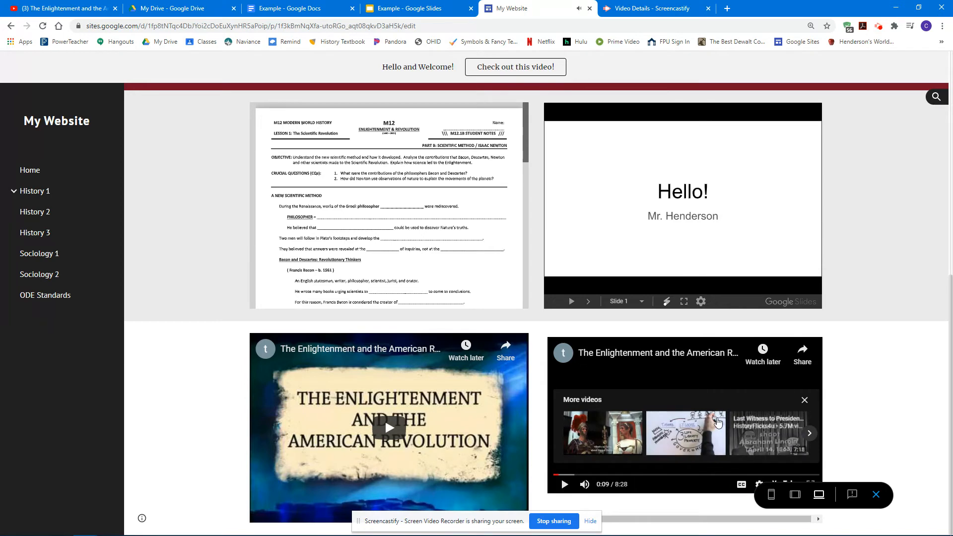
left_click(564, 484)
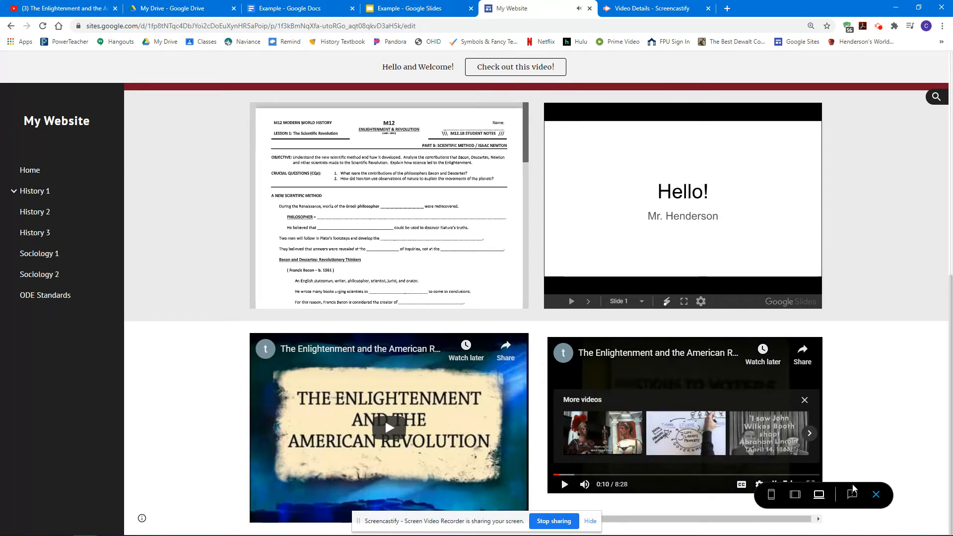
left_click(876, 495)
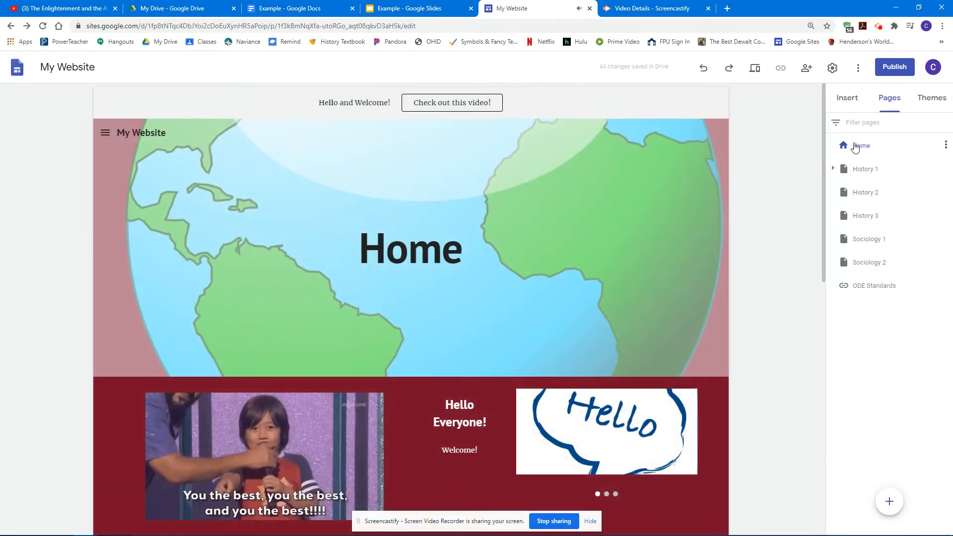
- Switch the site editor to the History 1 page and open the Embedded Files document from Google Drive
left_click(863, 169)
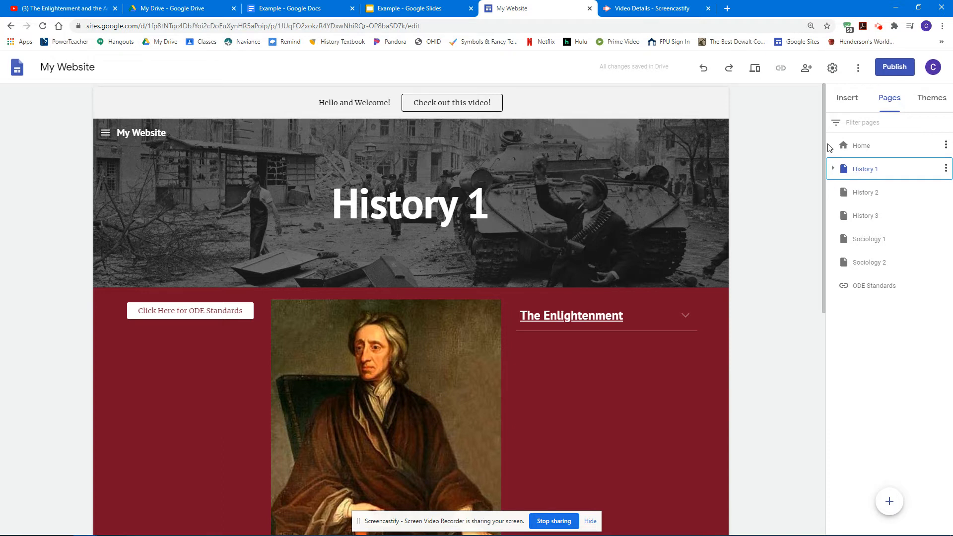
left_click(183, 9)
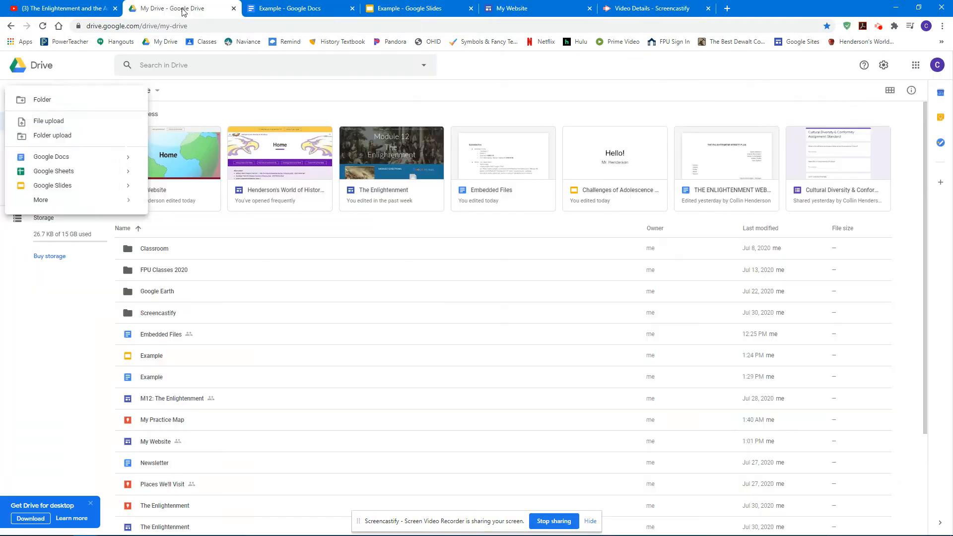
double_click(200, 334)
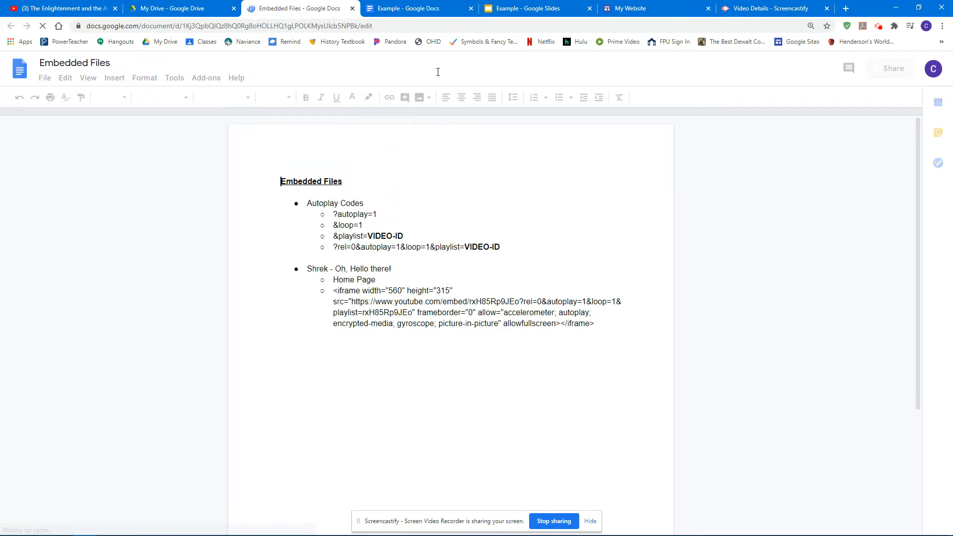
- Return to the My Website editor and copy the second-column Enlightenment video's embed code, leaving the embed unedited
left_click(635, 11)
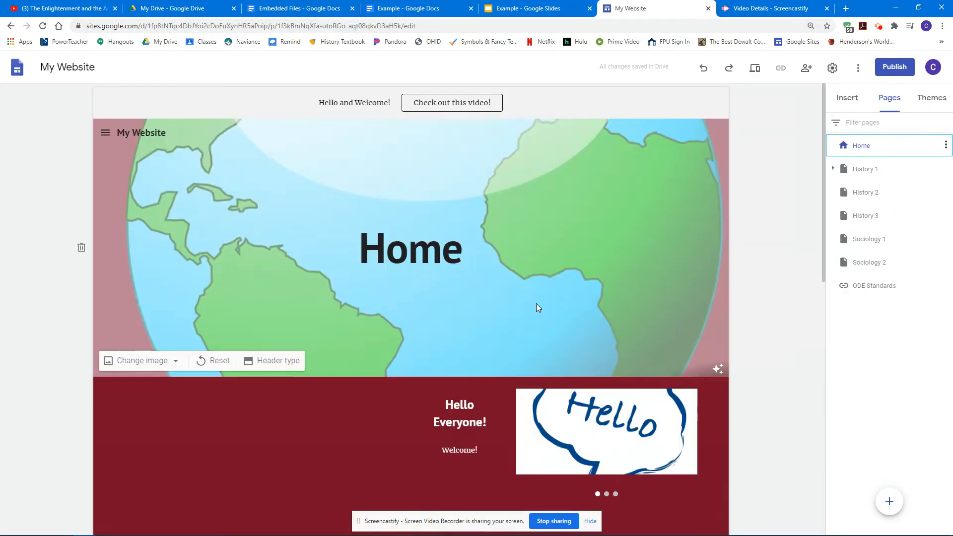
scroll(536, 305, "down", 15)
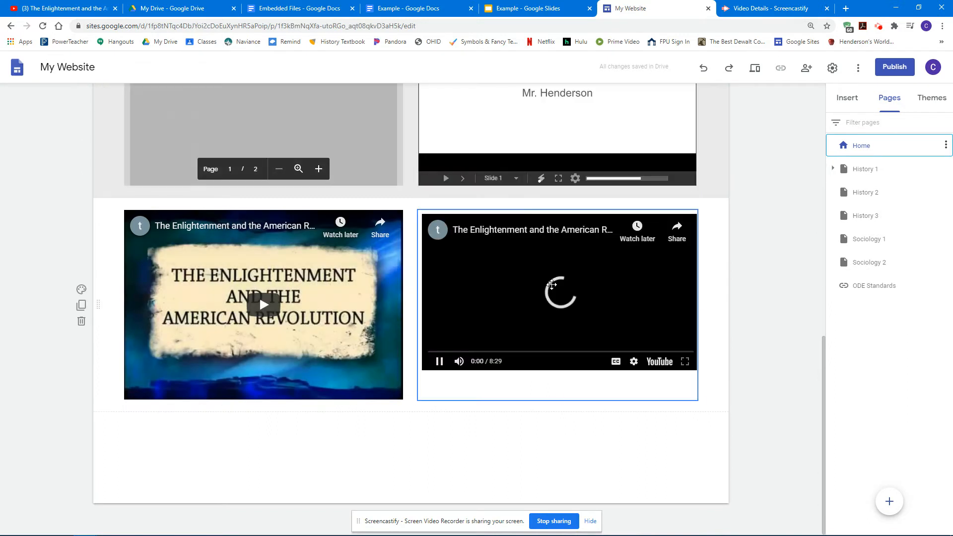
double_click(552, 284)
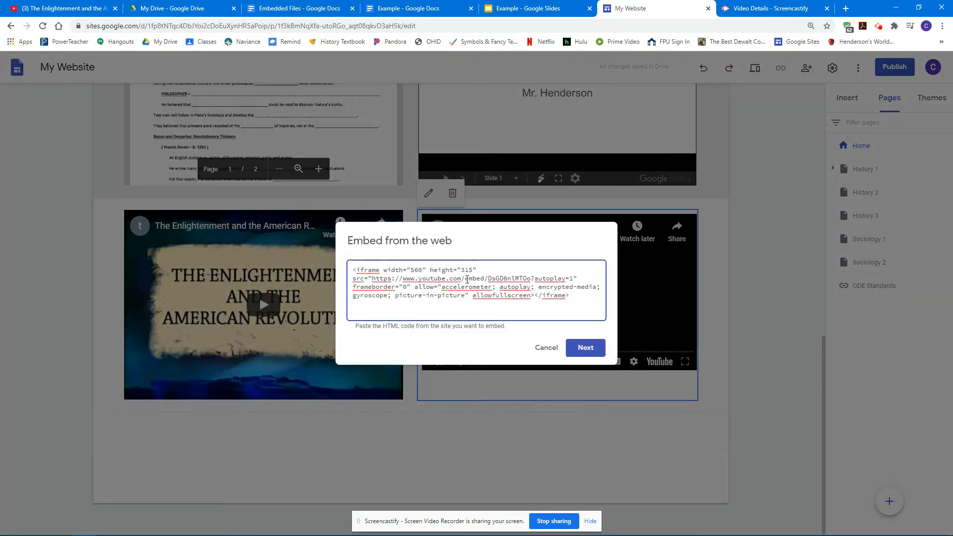
triple_click(466, 281)
key("ctrl+c")
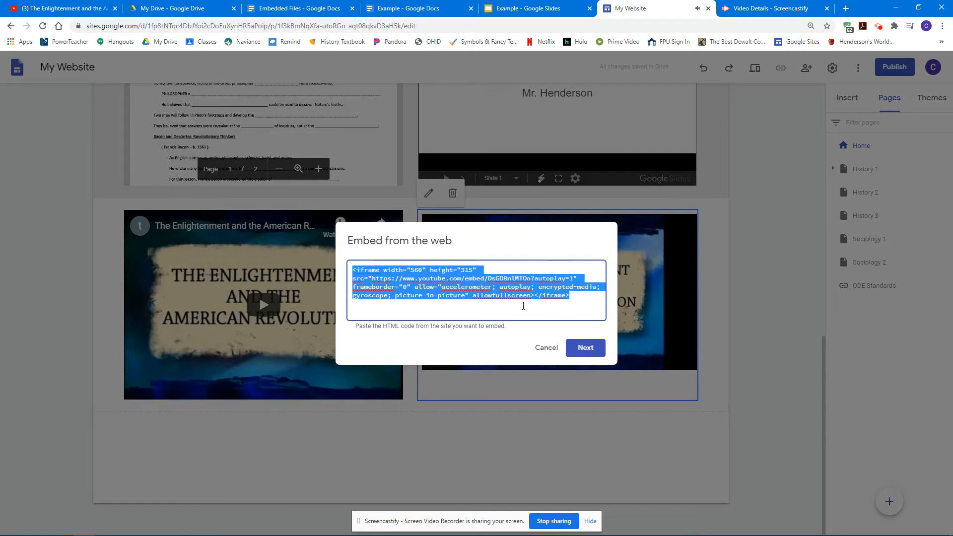
left_click(546, 347)
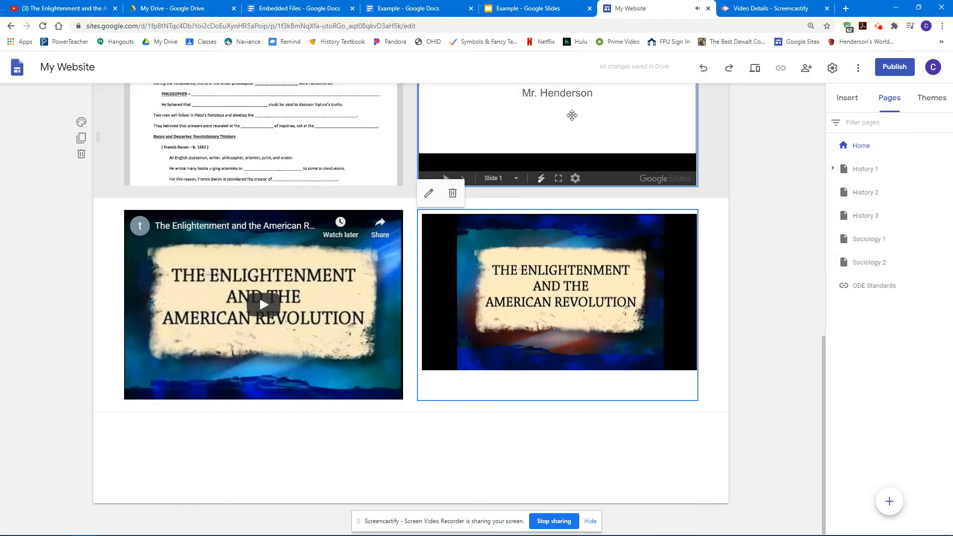
- Add an "Enlightenment" bullet at the end of the Embedded Files document and paste the copied iframe code as its sub-bullet
left_click(299, 8)
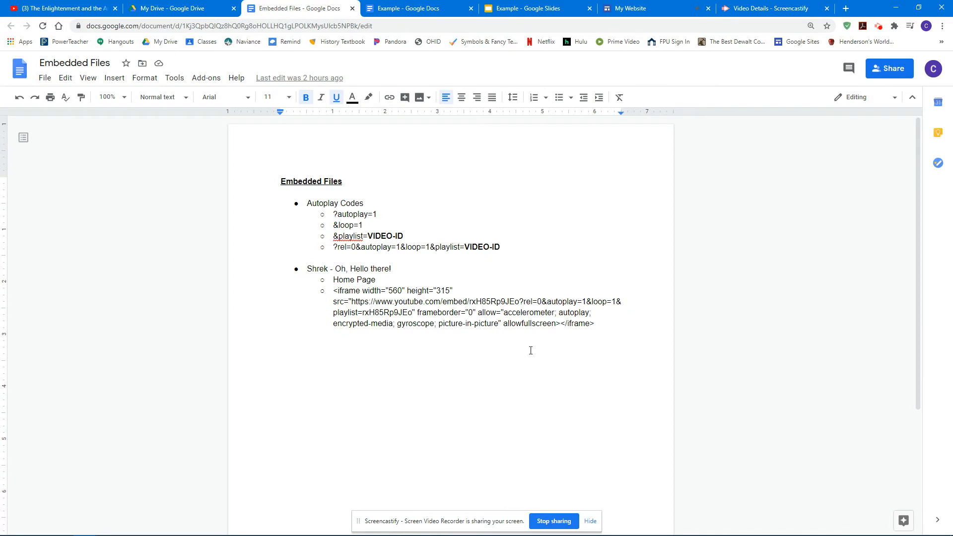
key("Return")
key("shift+Tab")
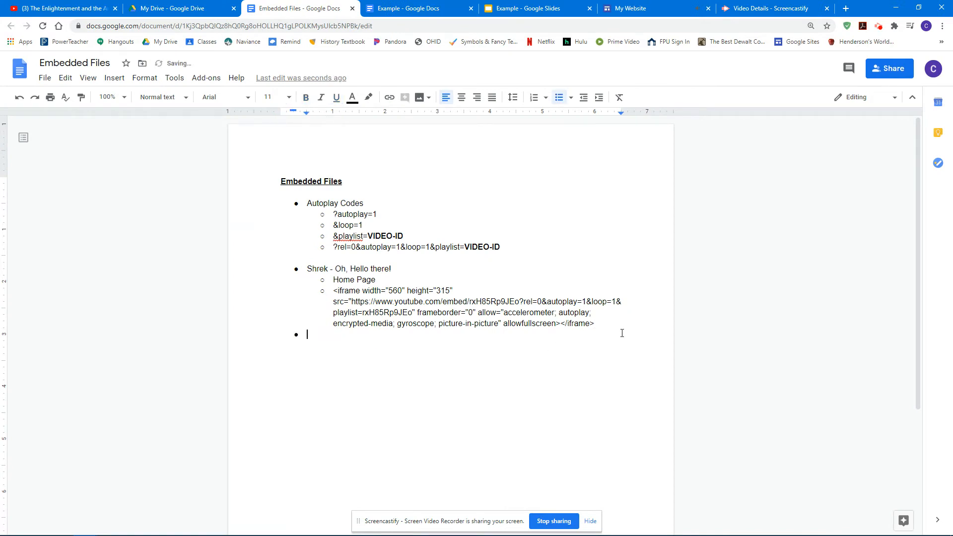
type("Enlightenment")
key("Return")
key("ctrl+v")
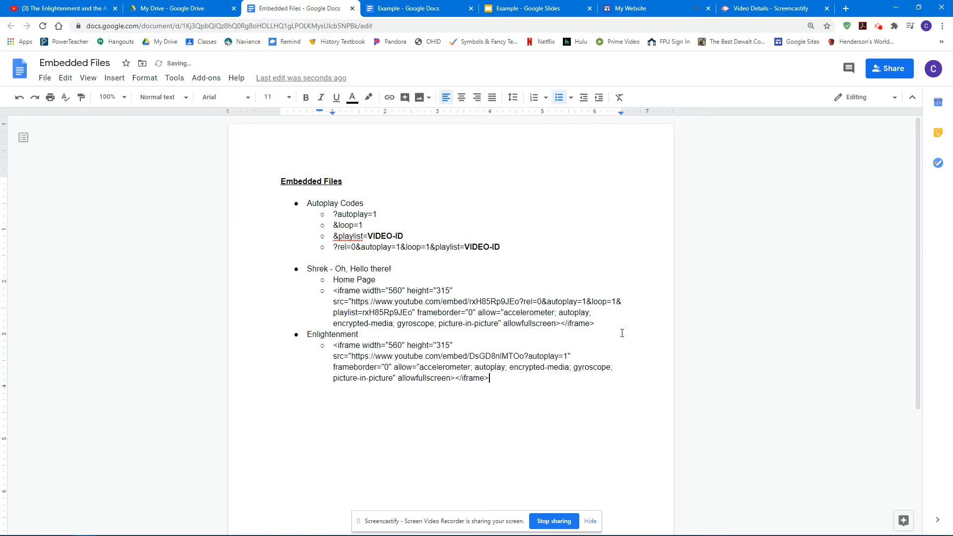
- Delete the second-column Enlightenment video from the Home page of My Website
left_click(626, 9)
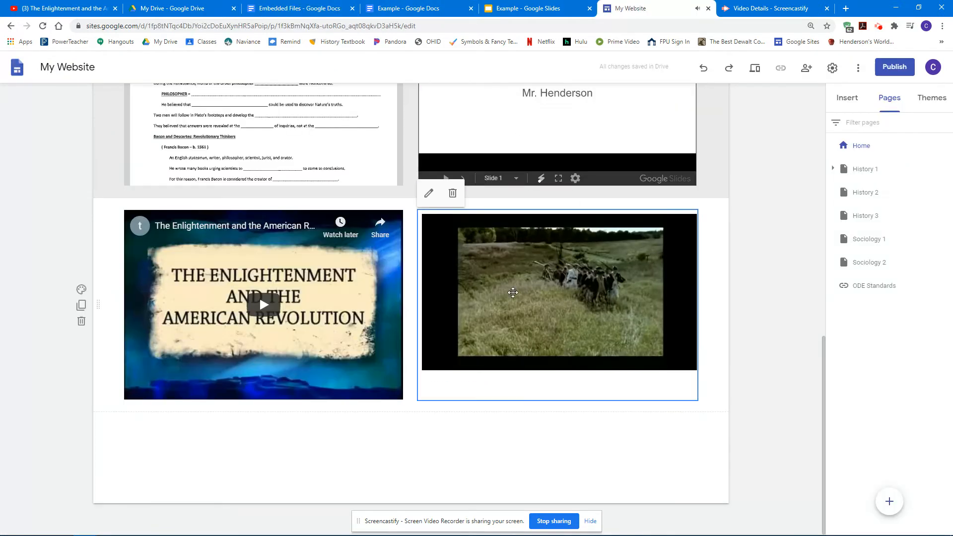
key("Delete")
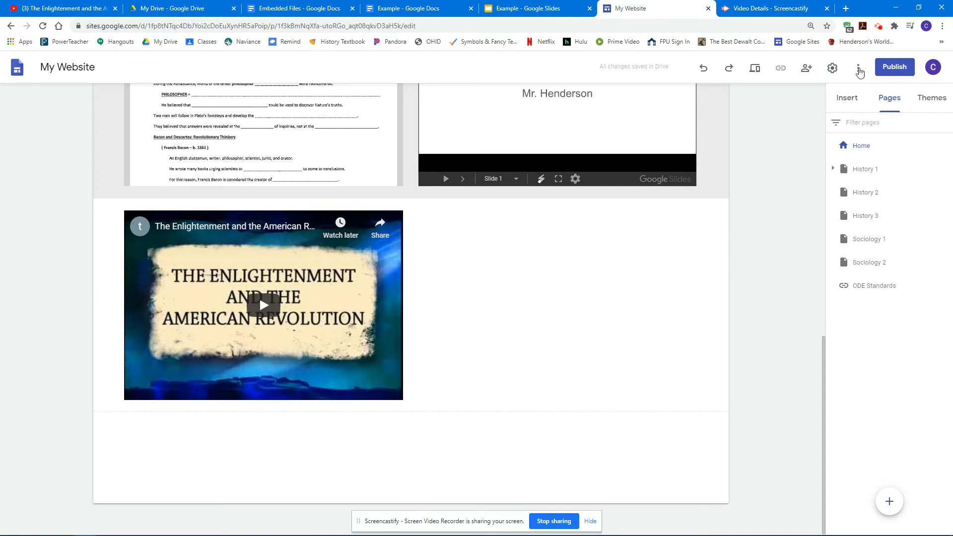
scroll(766, 250, "up", 7)
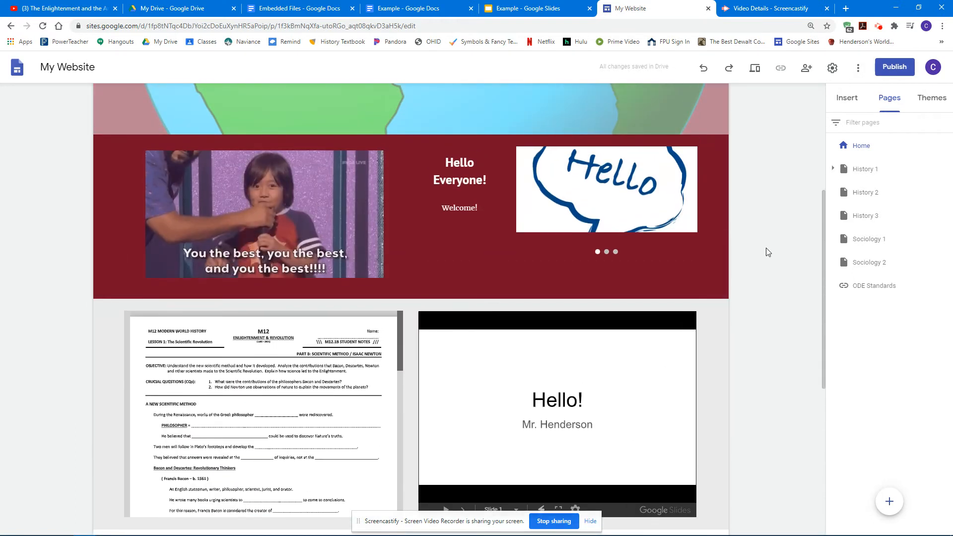
- Copy the Enlightenment iframe code from the Embedded Files document and return to the site's Home page
left_click(288, 9)
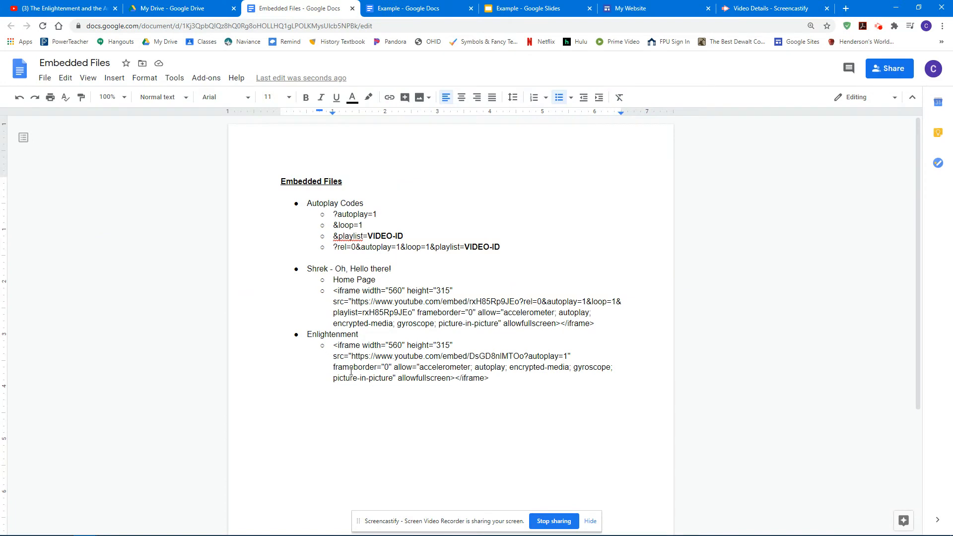
left_click_drag(333, 346, 496, 386)
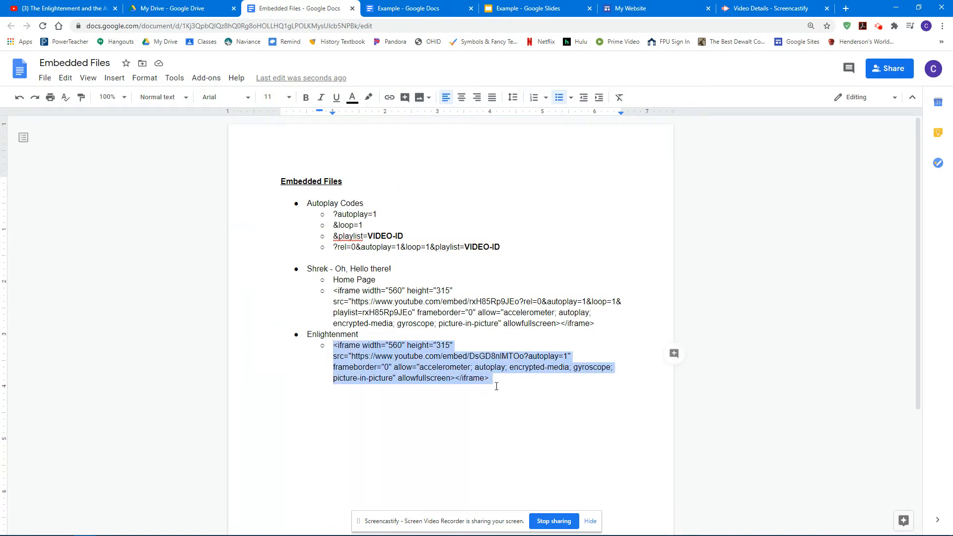
left_click(630, 8)
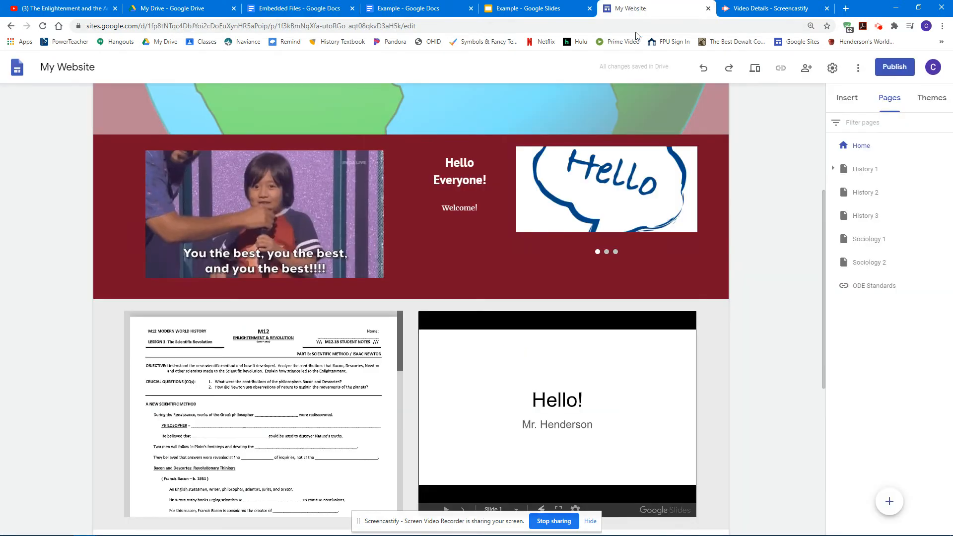
scroll(820, 159, "up", 5)
left_click(871, 145)
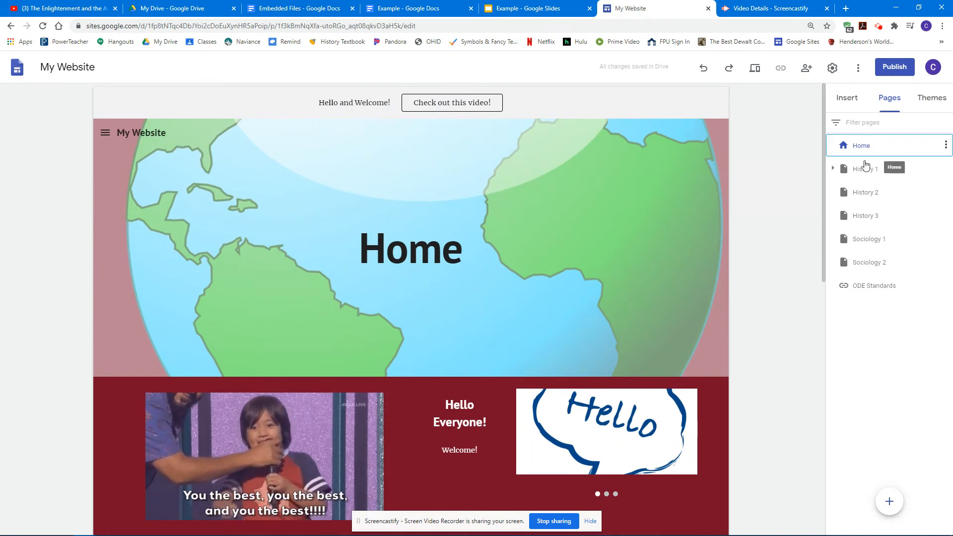
- Insert the copied Enlightenment iframe code on the Home page as an embed, and remove that new video again
left_click(842, 99)
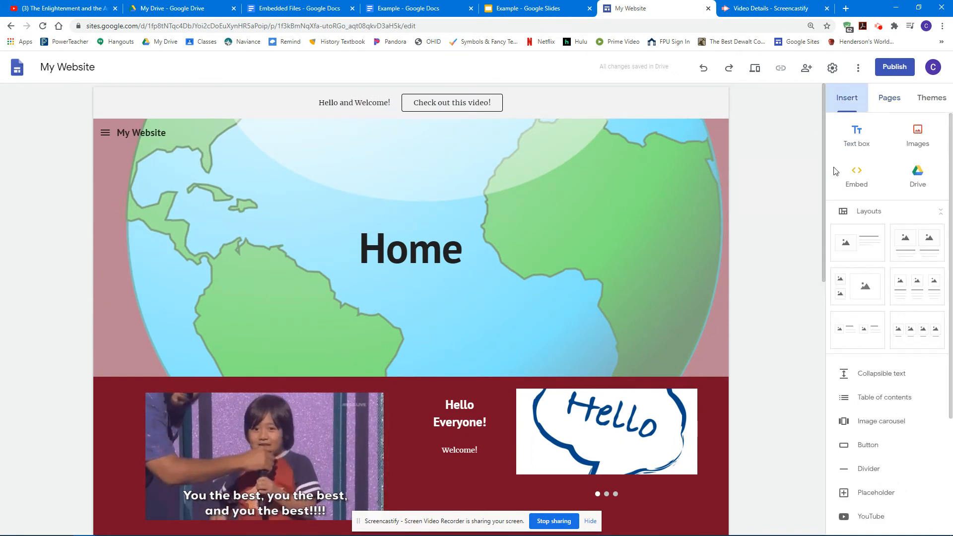
left_click(856, 174)
left_click(401, 251)
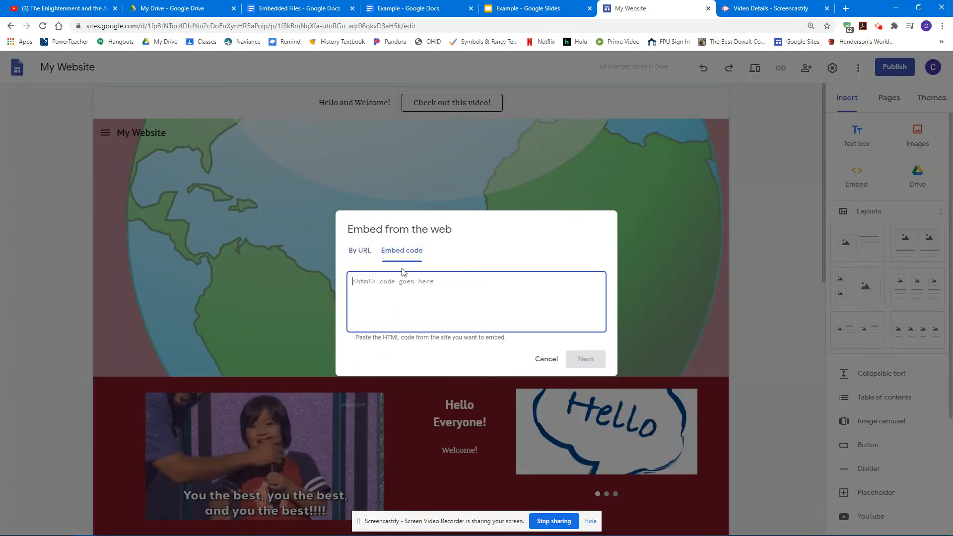
key("ctrl+v")
left_click(584, 359)
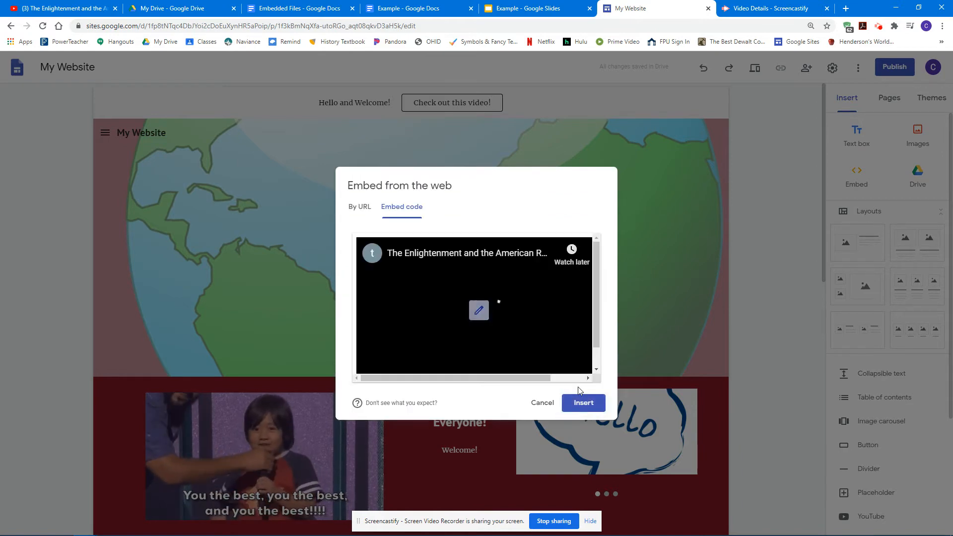
left_click(582, 402)
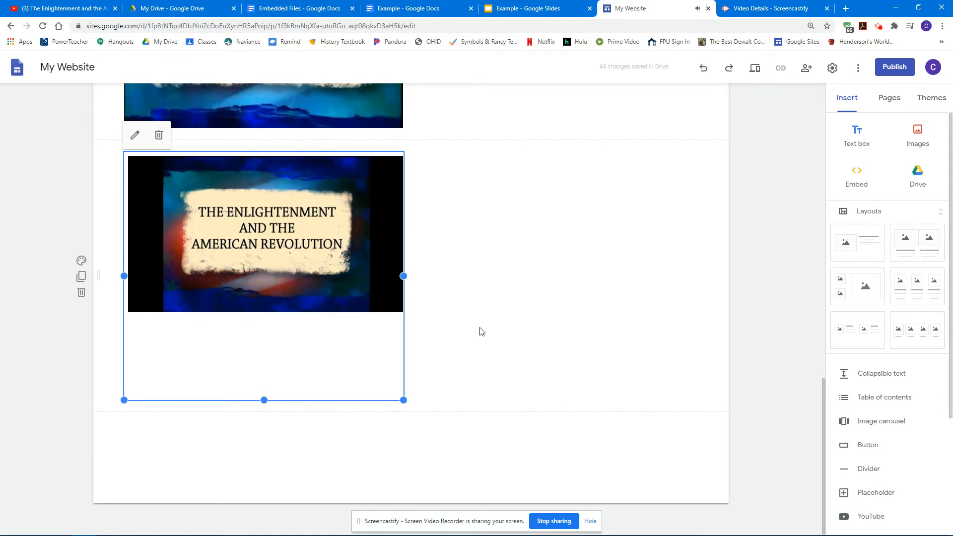
left_click(782, 330)
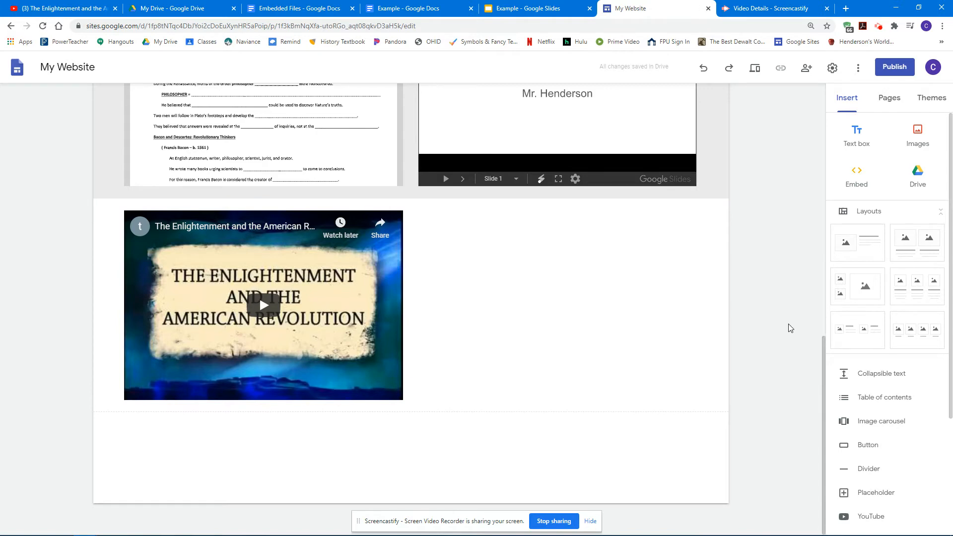
scroll(748, 323, "up", 10)
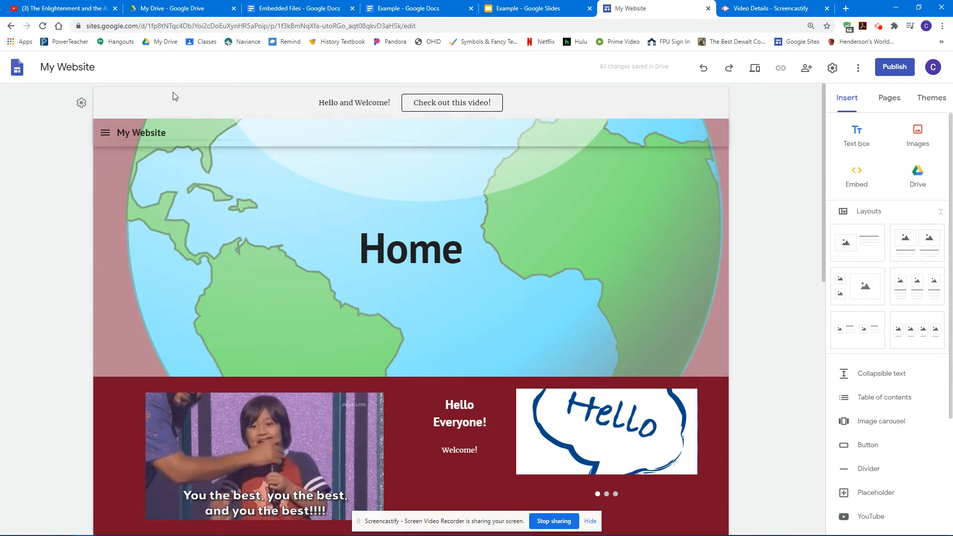
- Switch to YouTube, close the Enlightenment video's embed window, and search for "shrek hello original"
left_click(77, 9)
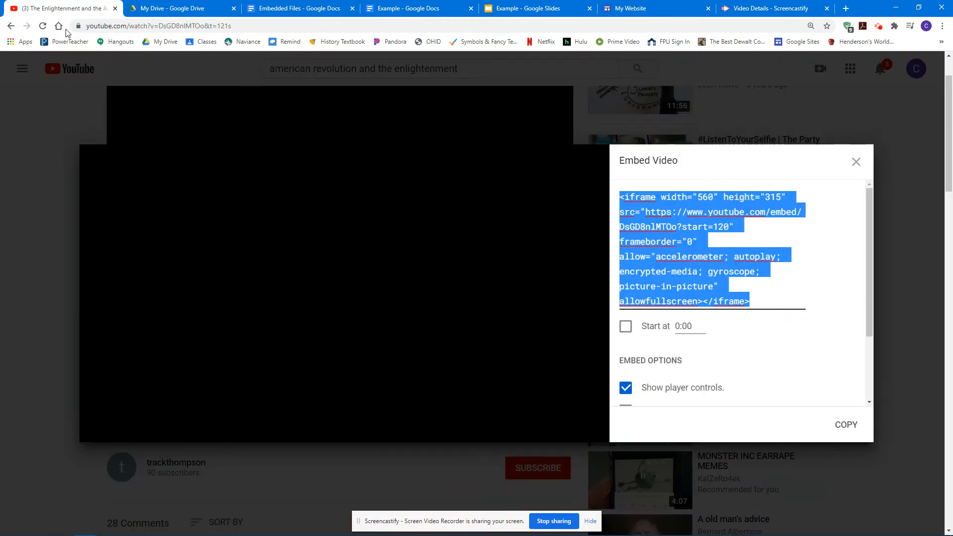
left_click(857, 163)
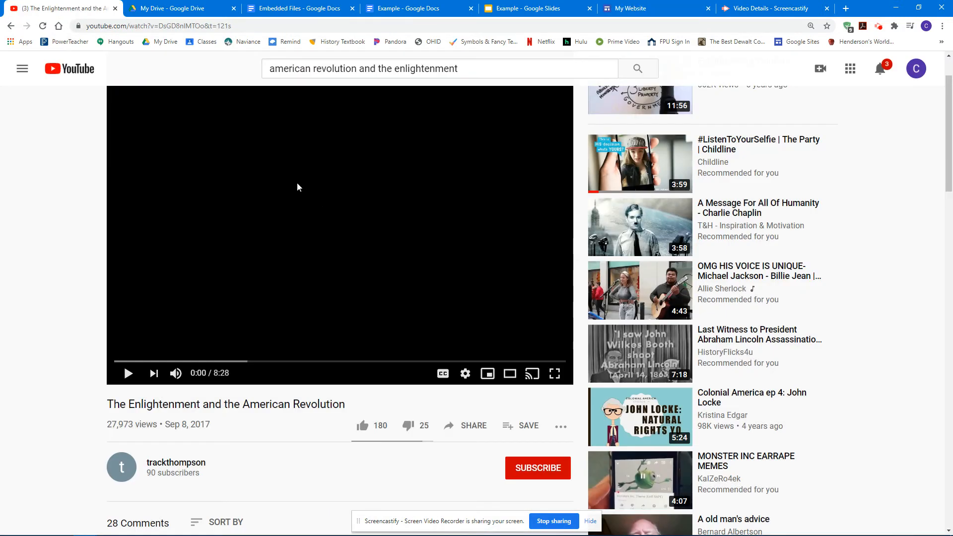
left_click(344, 68)
left_click_drag(458, 68, 251, 67)
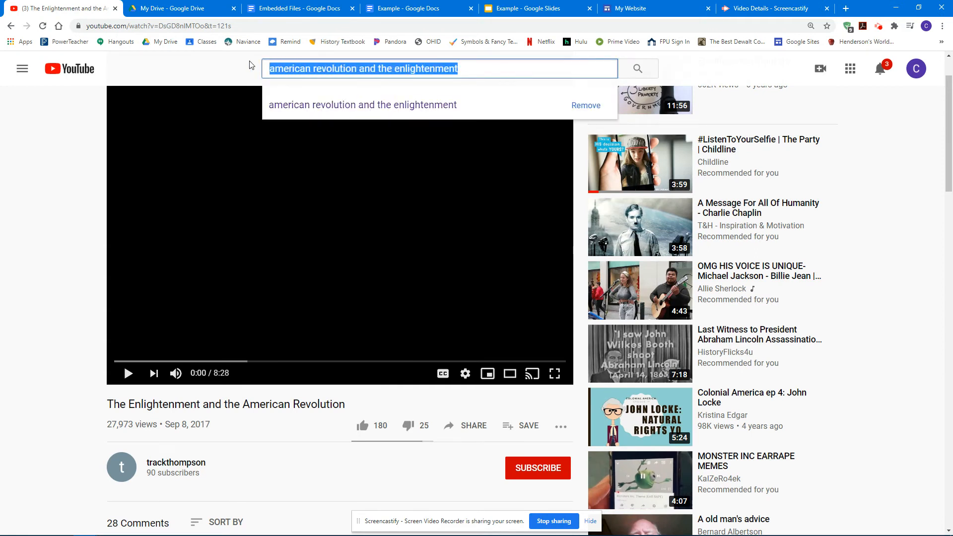
left_click(640, 8)
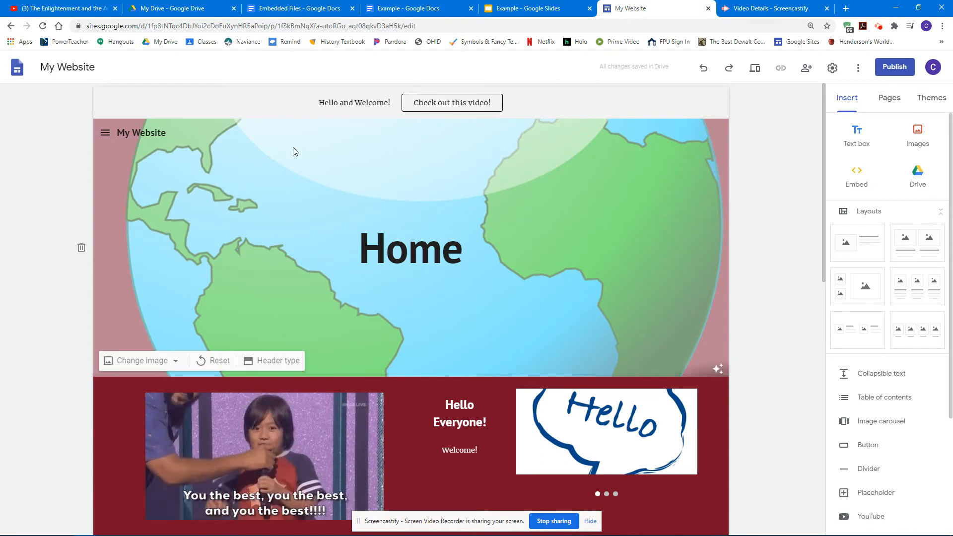
left_click(58, 9)
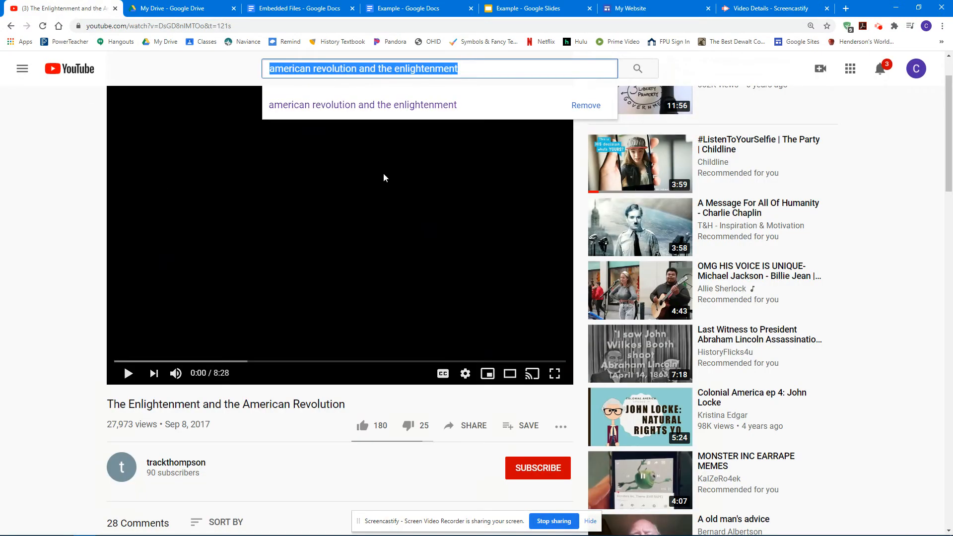
type("shre")
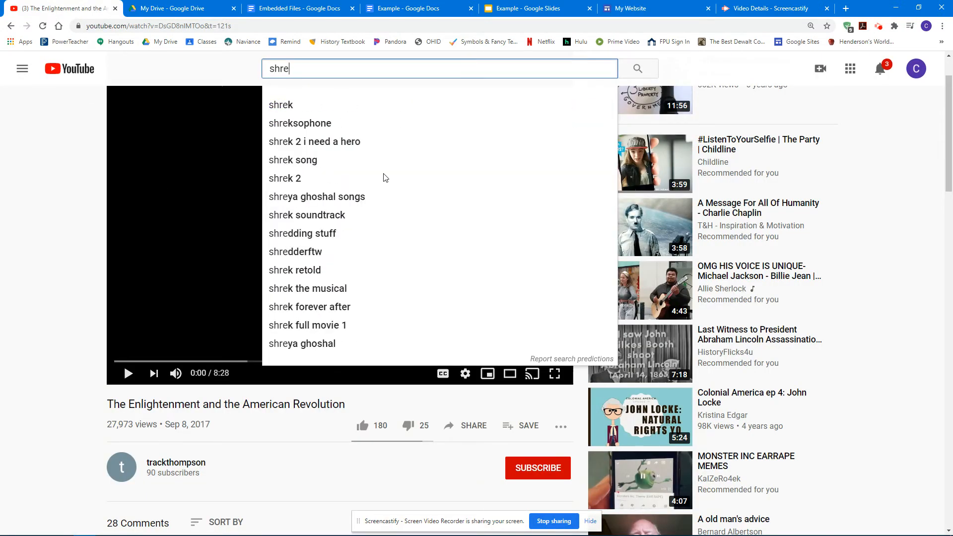
type("k hel")
key("BackSpace")
type("ello ori")
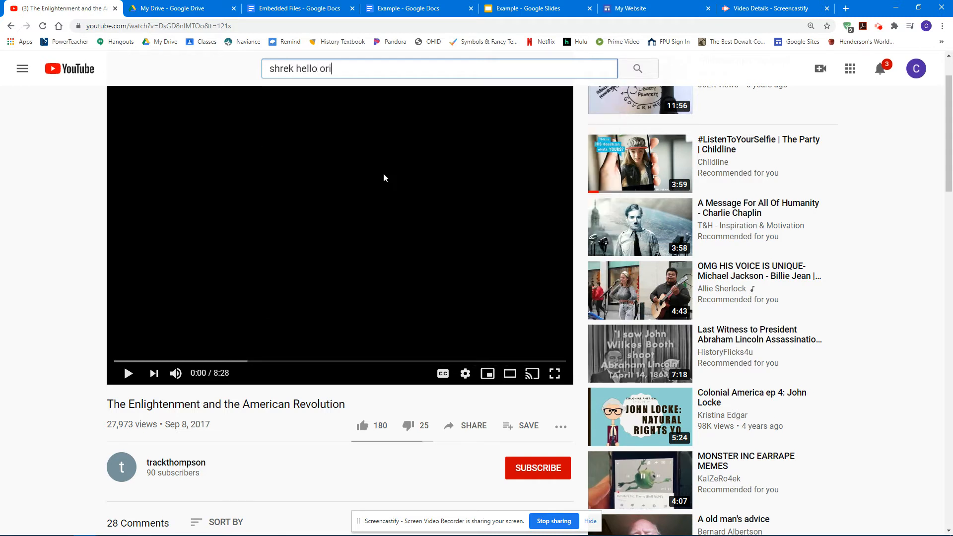
type("ginal")
key("Return")
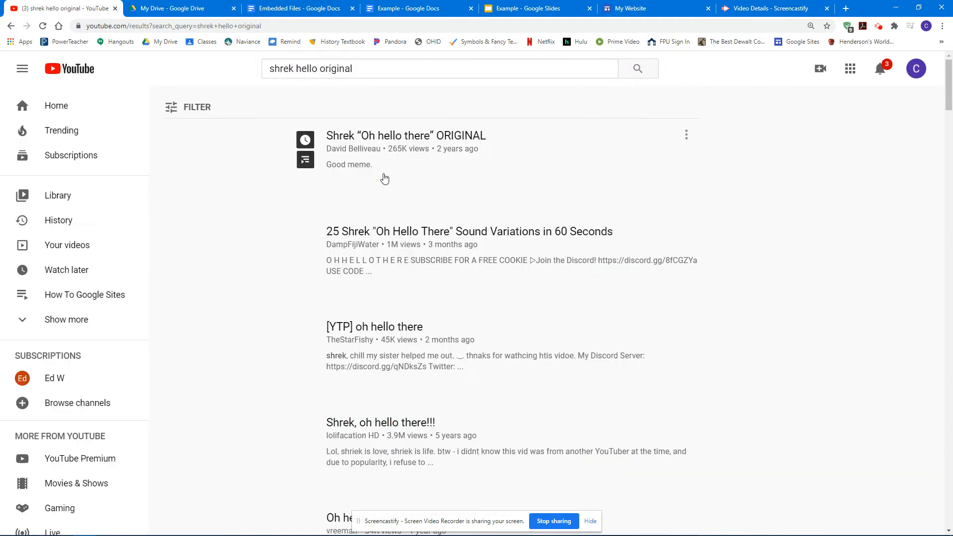
- Open the Shrek "Oh hello there" ORIGINAL video and copy its embed code from the sharing options
left_click(255, 178)
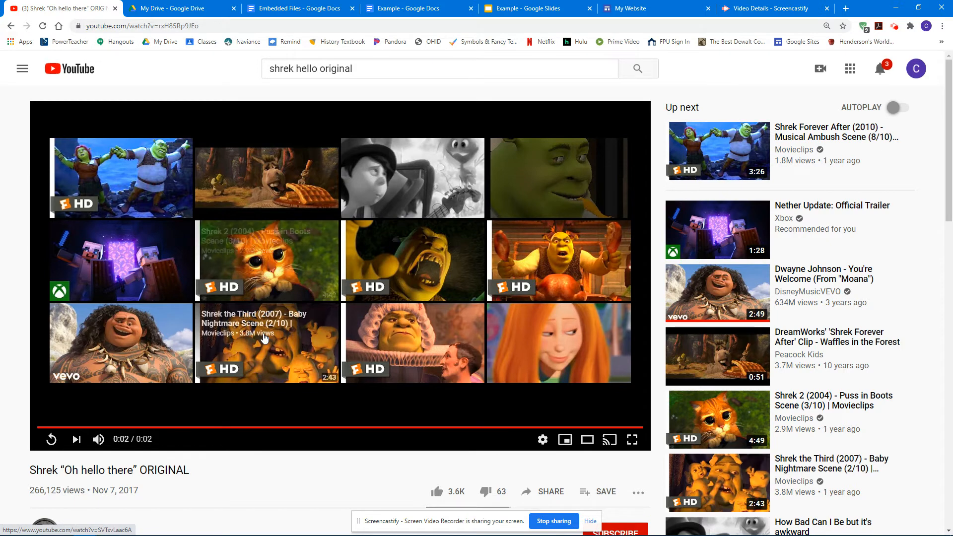
left_click(541, 492)
left_click(353, 264)
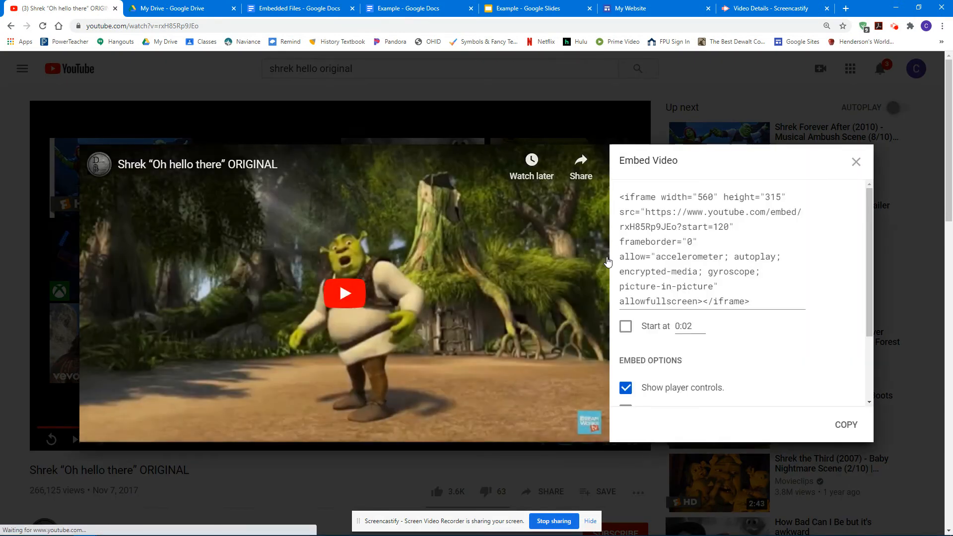
left_click(845, 426)
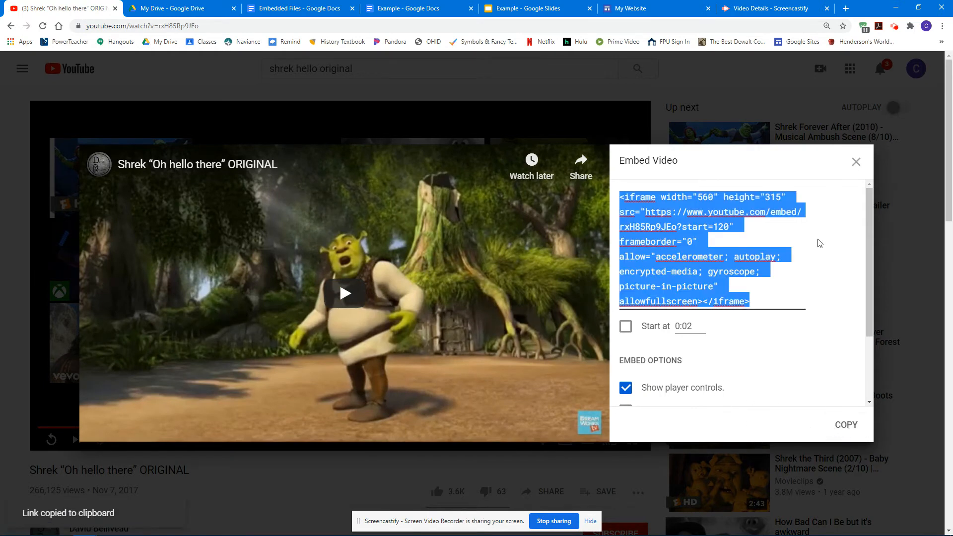
left_click(856, 162)
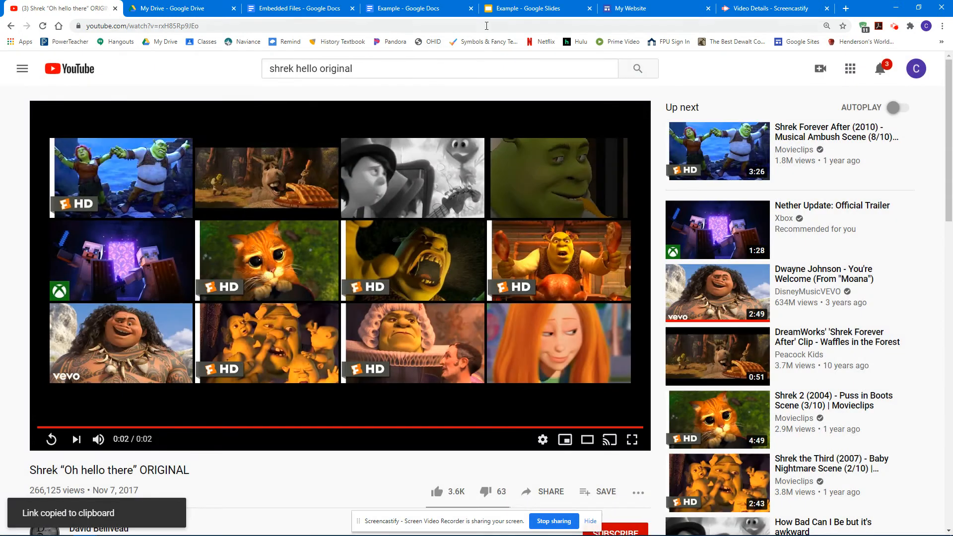
- Switch to the My Website editor and paste the copied Shrek iframe code into a new embed
left_click(630, 9)
left_click(856, 175)
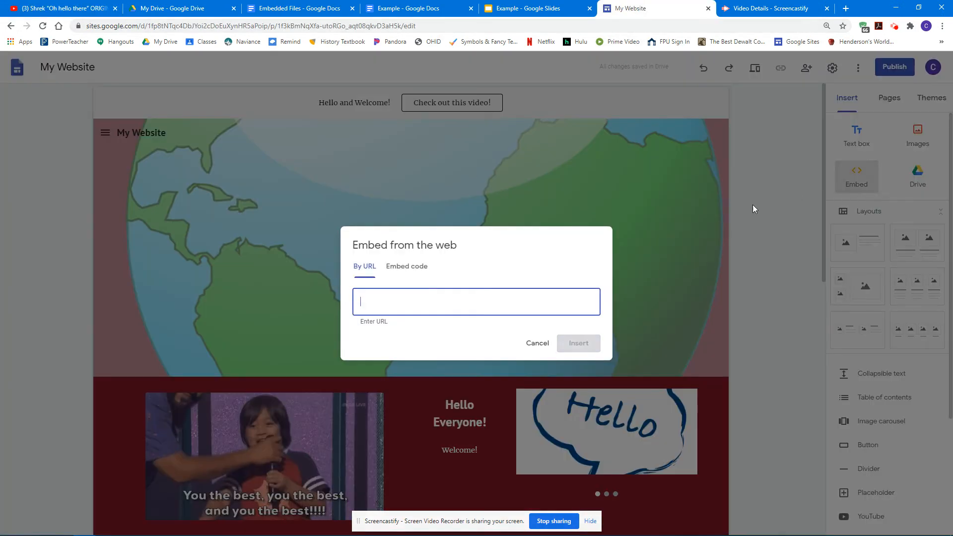
left_click(417, 257)
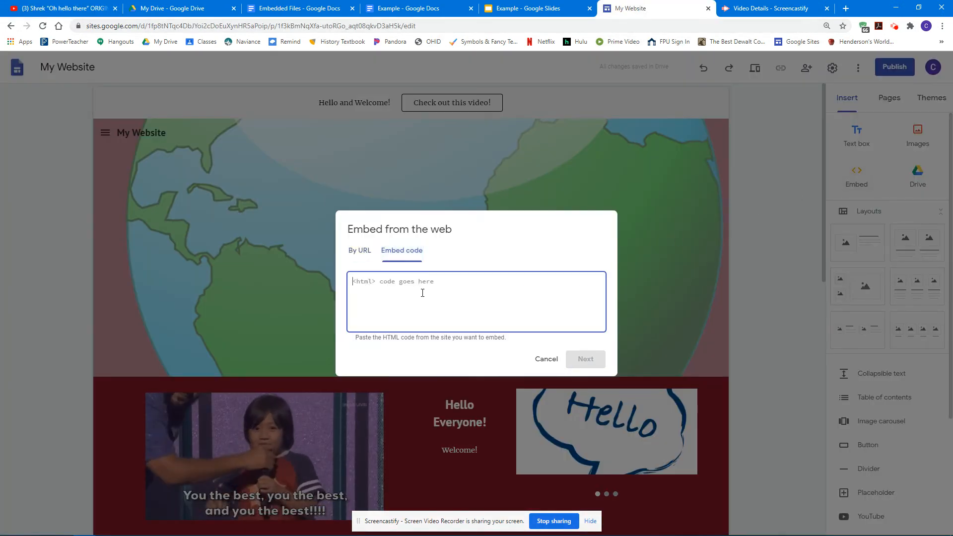
key("ctrl+v")
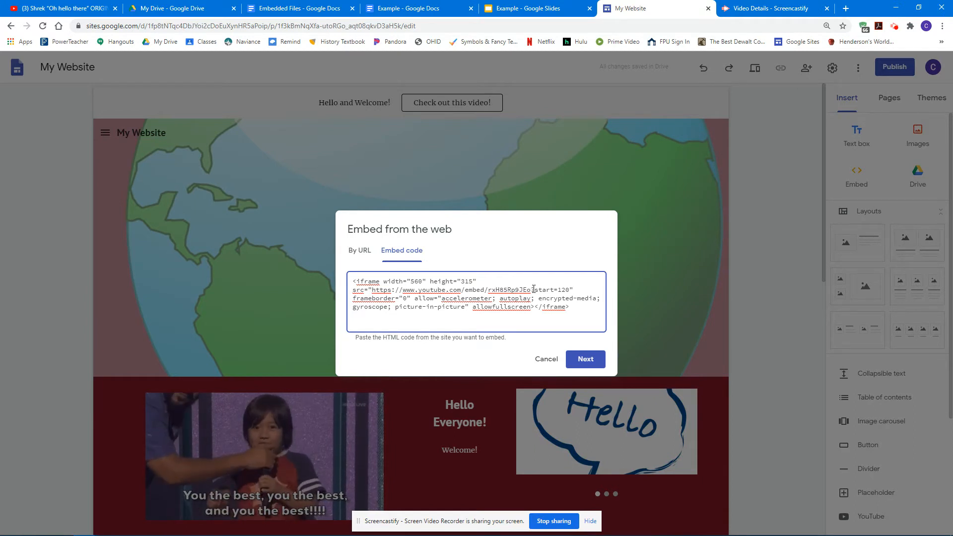
- Replace the start=120 parameter in the Shrek code's video link with autoplay=1
left_click_drag(532, 290, 556, 289)
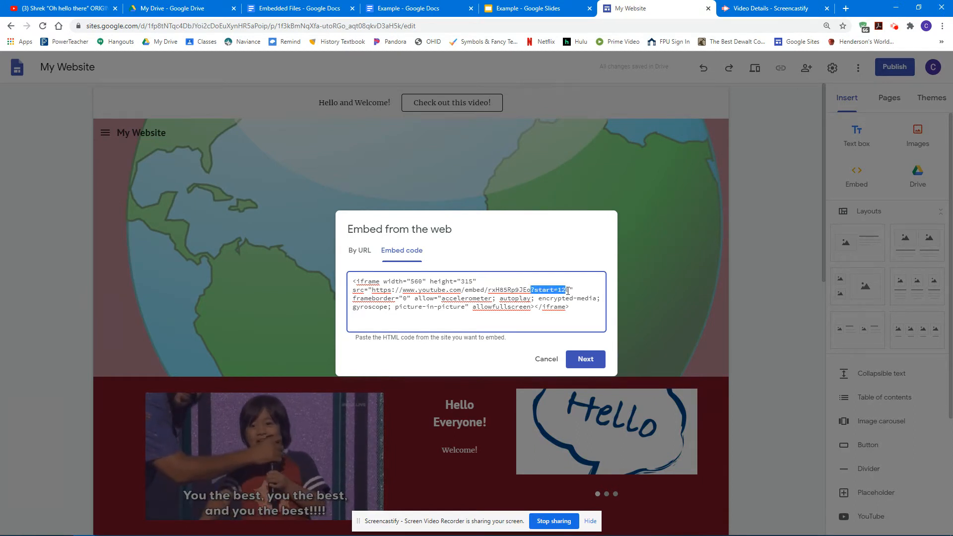
left_click_drag(569, 291, 570, 290)
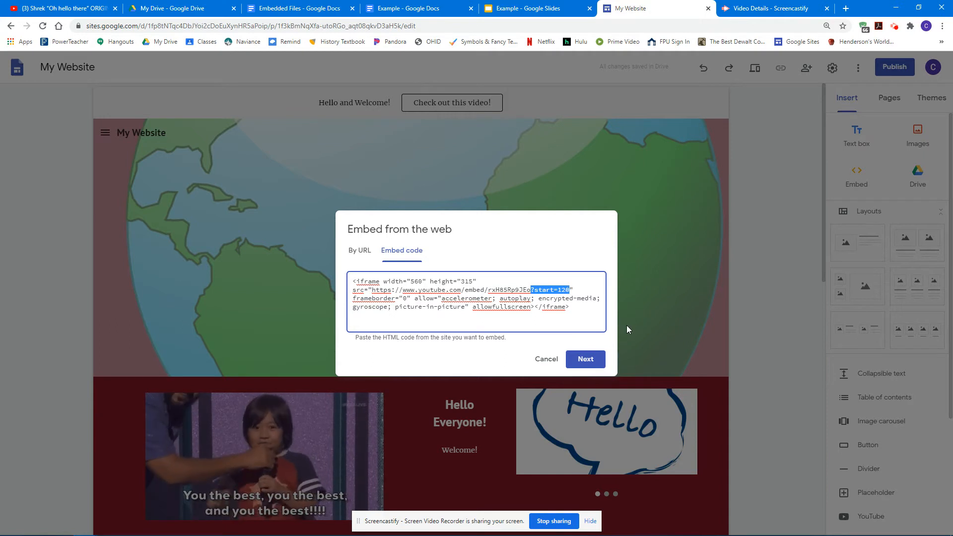
left_click(539, 290)
left_click_drag(535, 290, 568, 290)
type("au")
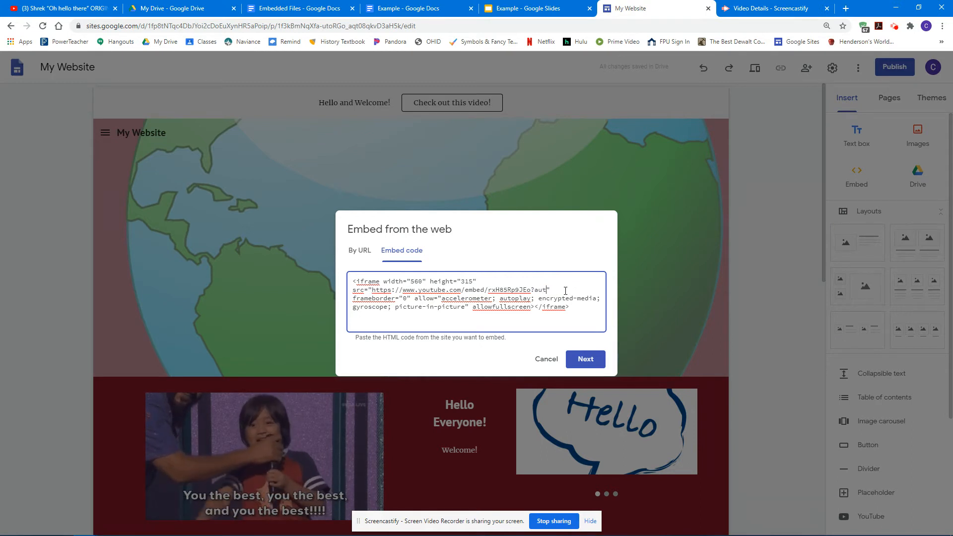
type("toplay=1")
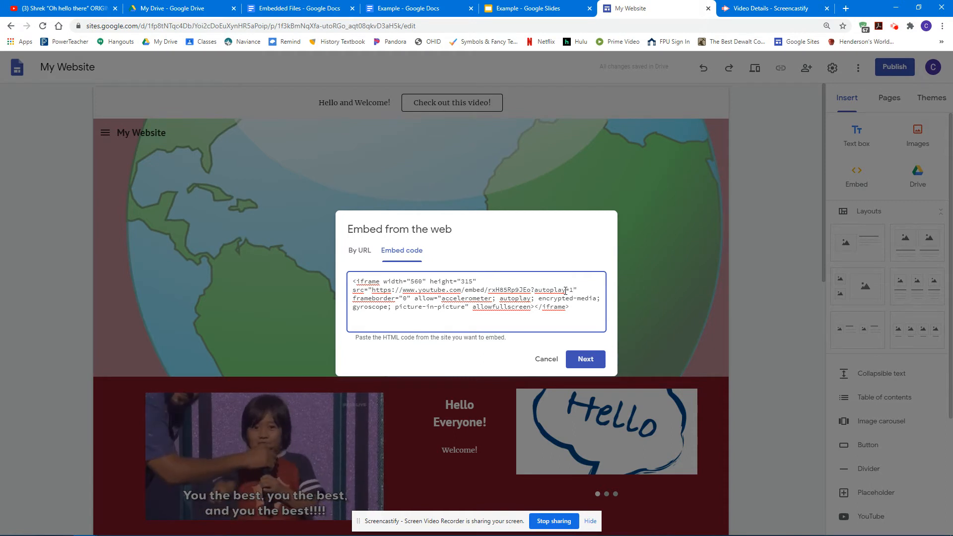
- Append &loop=1&playlist= to the video link directly after the autoplay parameter
type("&loop=1")
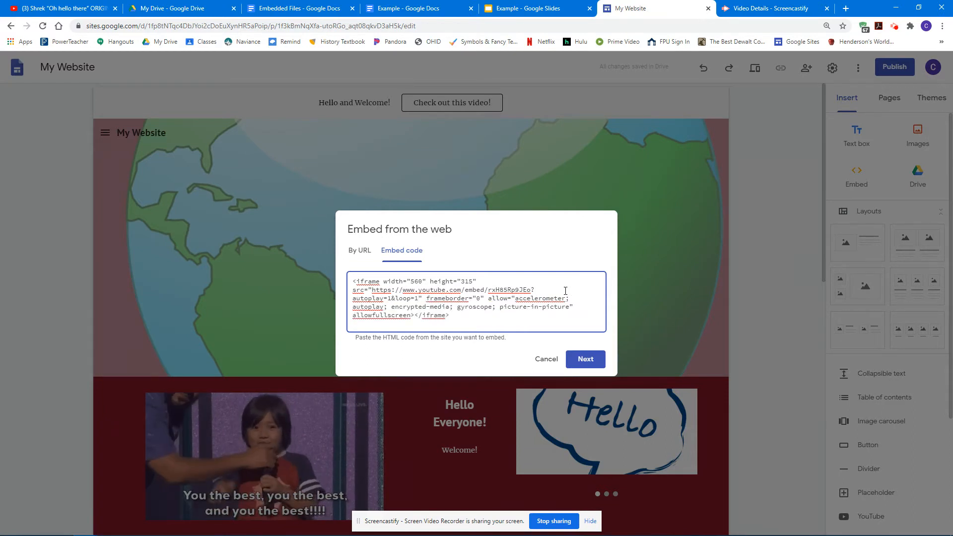
type("&")
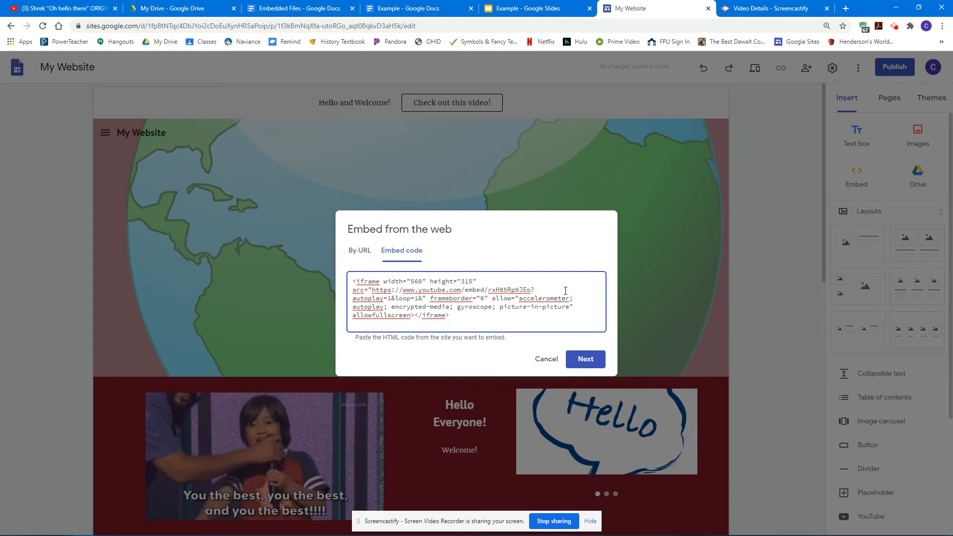
type("playlis")
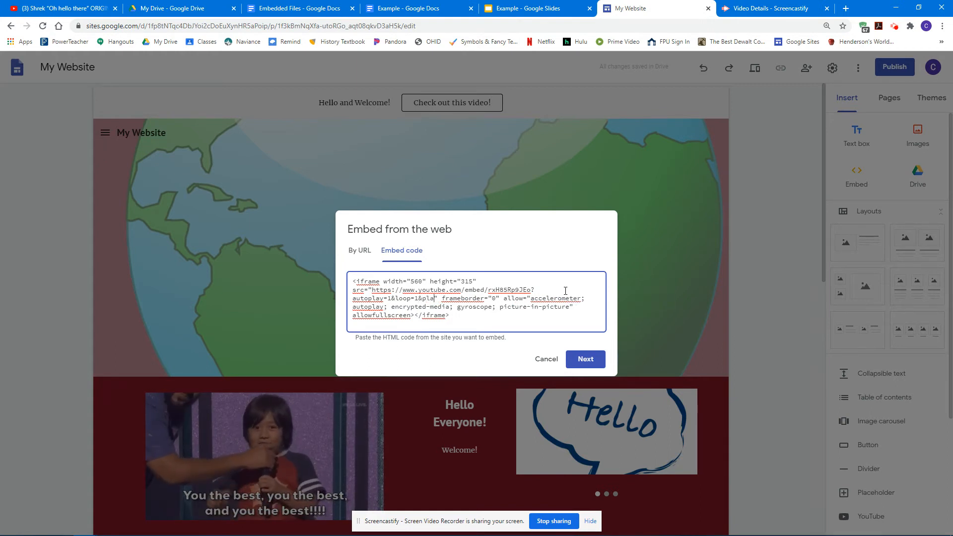
type("t")
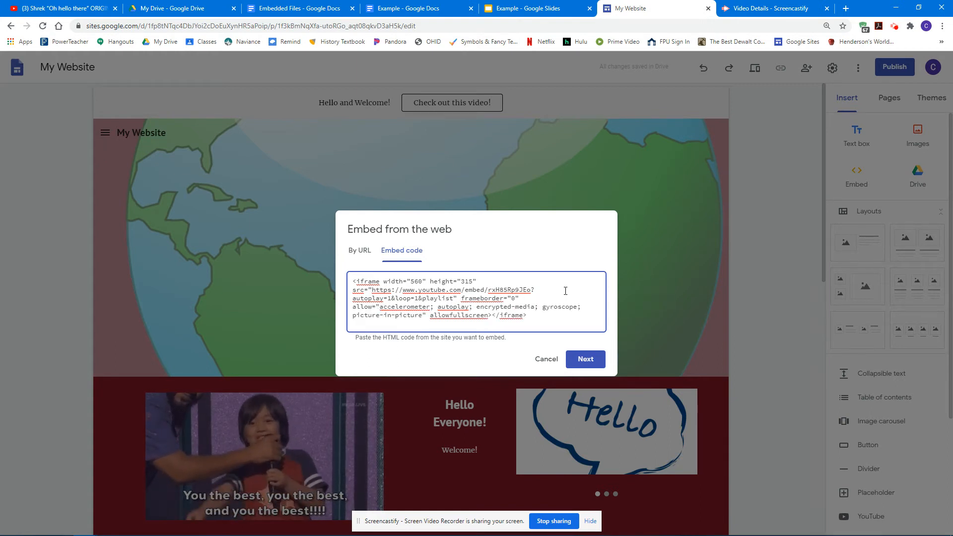
type("=")
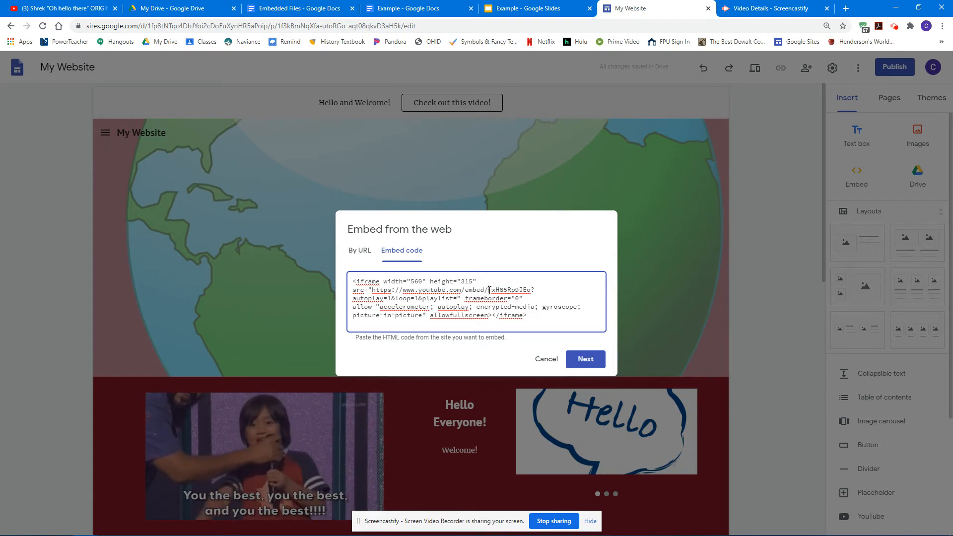
- Copy the video ID rxH85Rp9JEo from the link as the playlist value and insert the embed on the page
left_click_drag(496, 289, 530, 290)
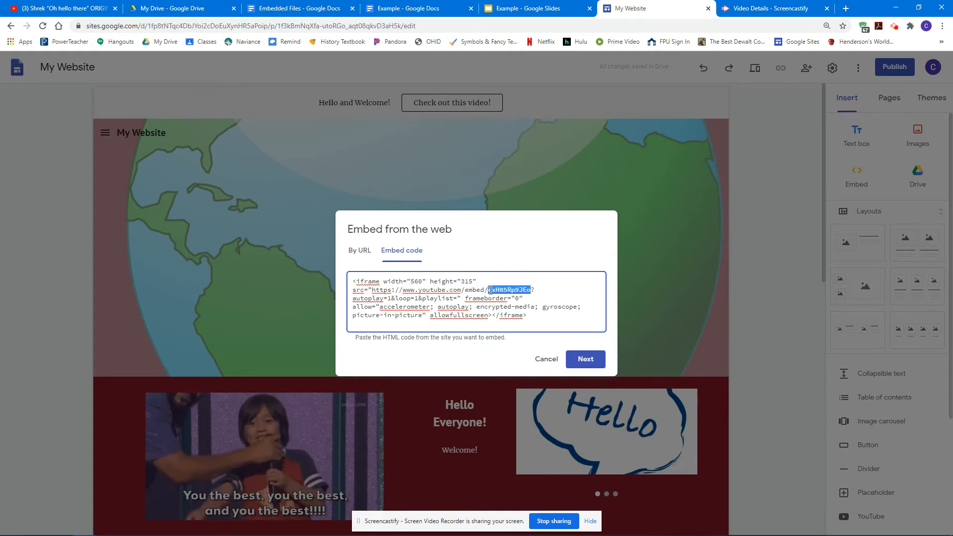
left_click_drag(490, 290, 489, 290)
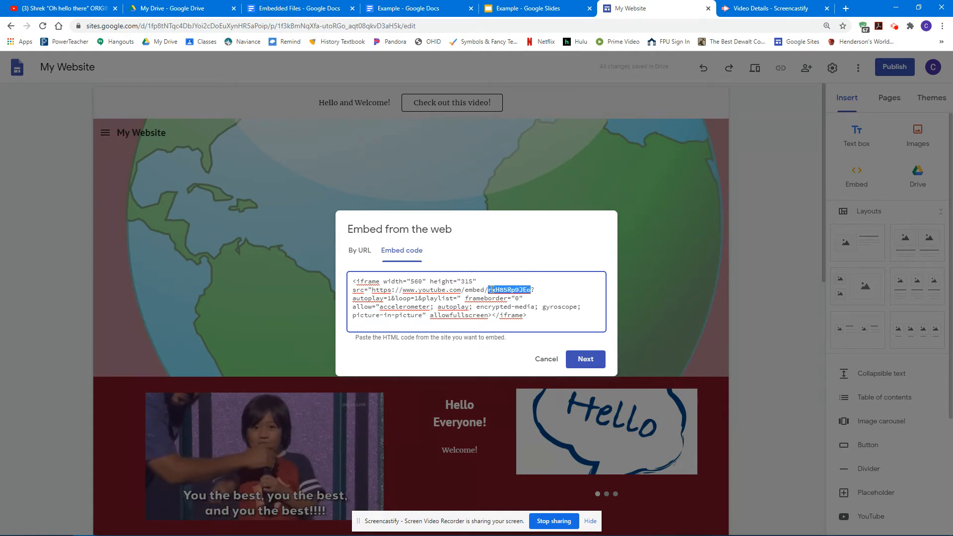
left_click(458, 299)
key("ctrl+v")
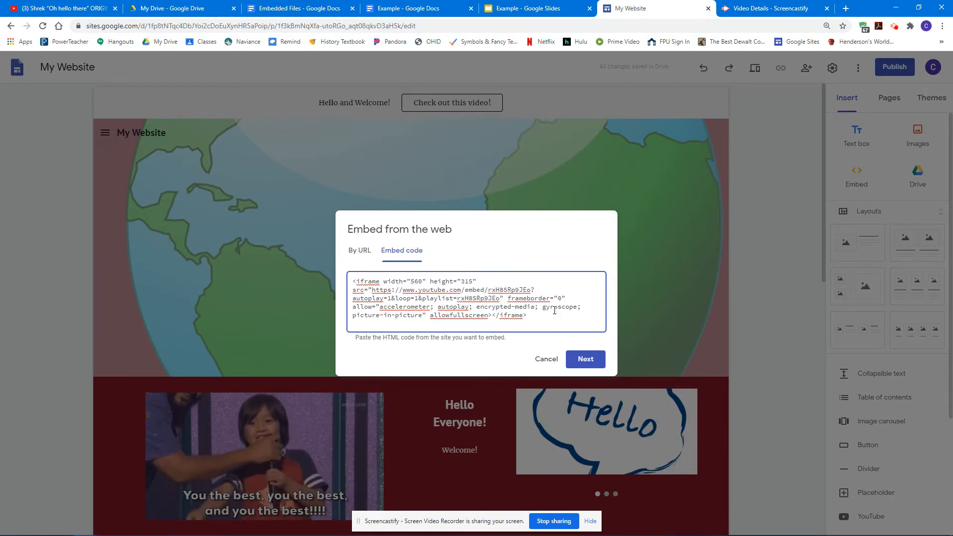
left_click(586, 361)
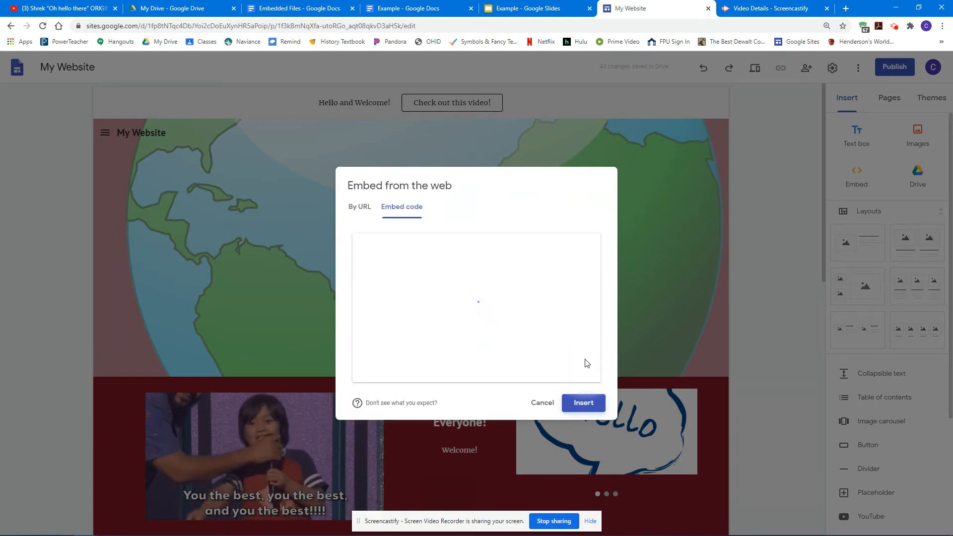
left_click(591, 401)
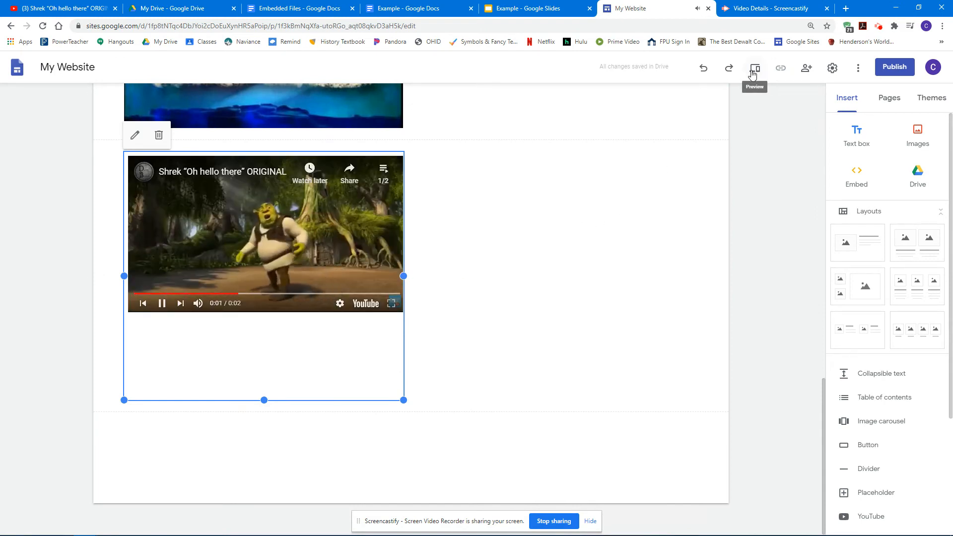
scroll(460, 294, "up", 1)
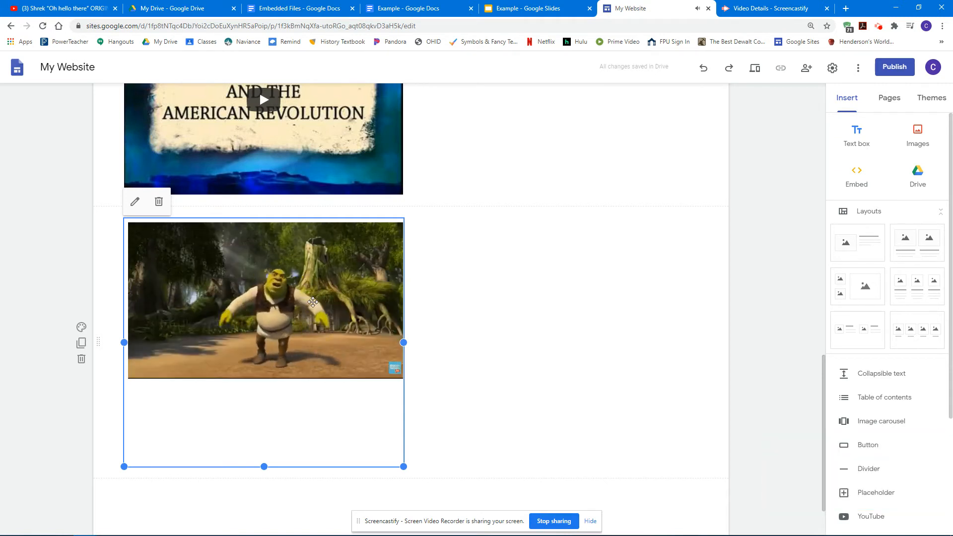
double_click(358, 300)
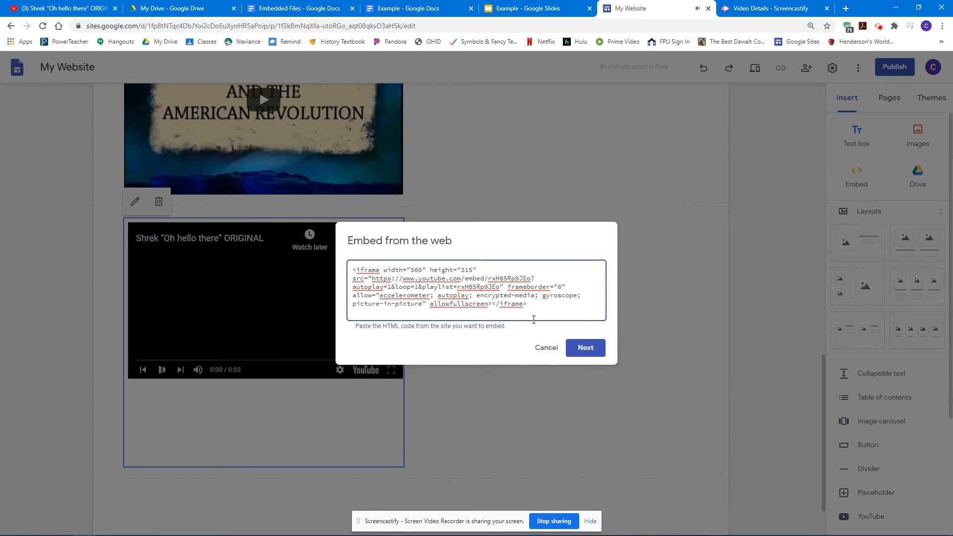
left_click(545, 349)
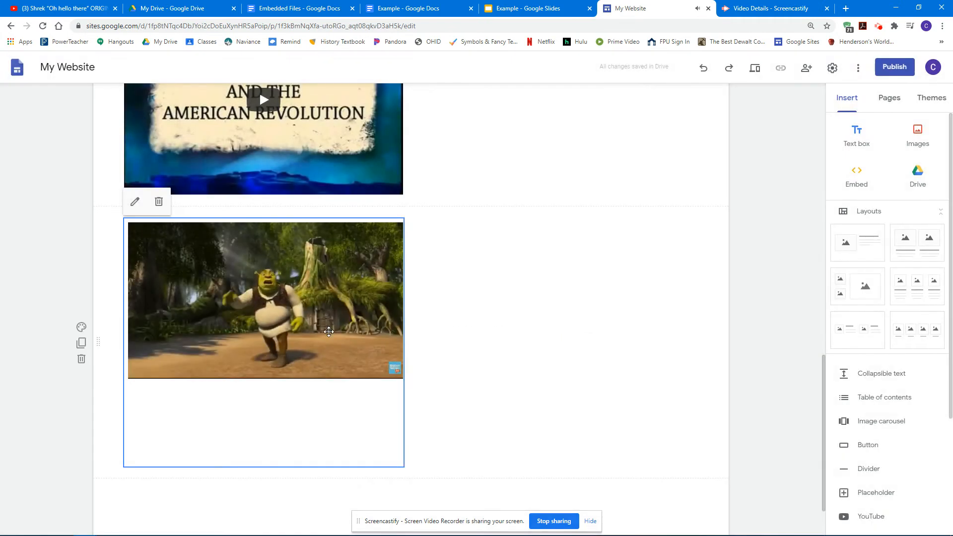
- Copy the Shrek embed's complete iframe code and delete that embed from the Home page
double_click(397, 268)
left_click_drag(353, 270, 536, 311)
key("ctrl+c")
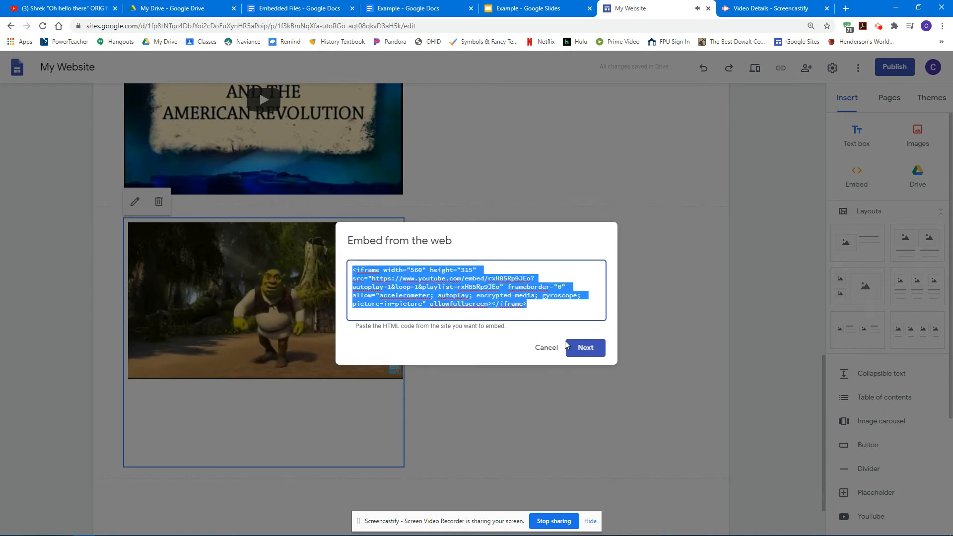
left_click(546, 348)
key("Delete")
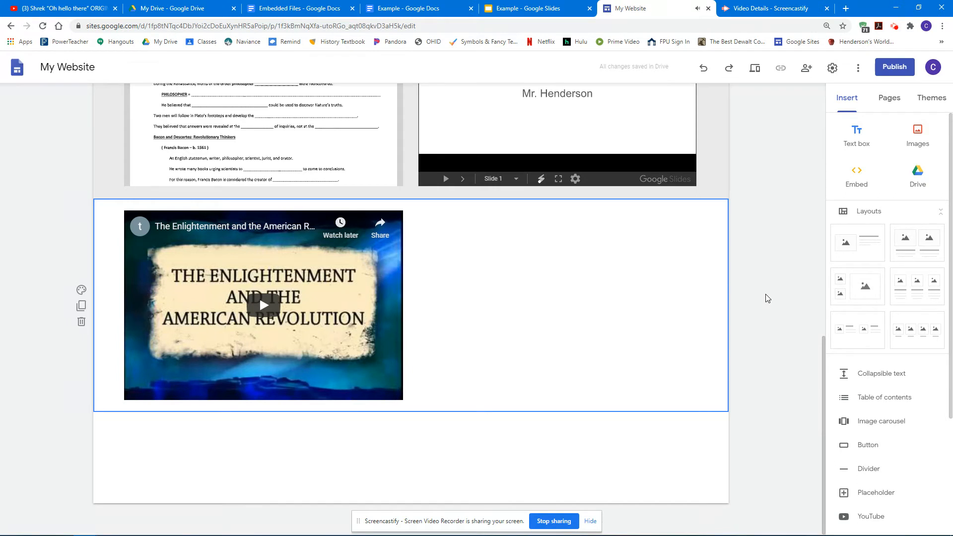
- Start another embed, check the Embedded Files document, and paste the copied Shrek iframe code into the embed
left_click(856, 173)
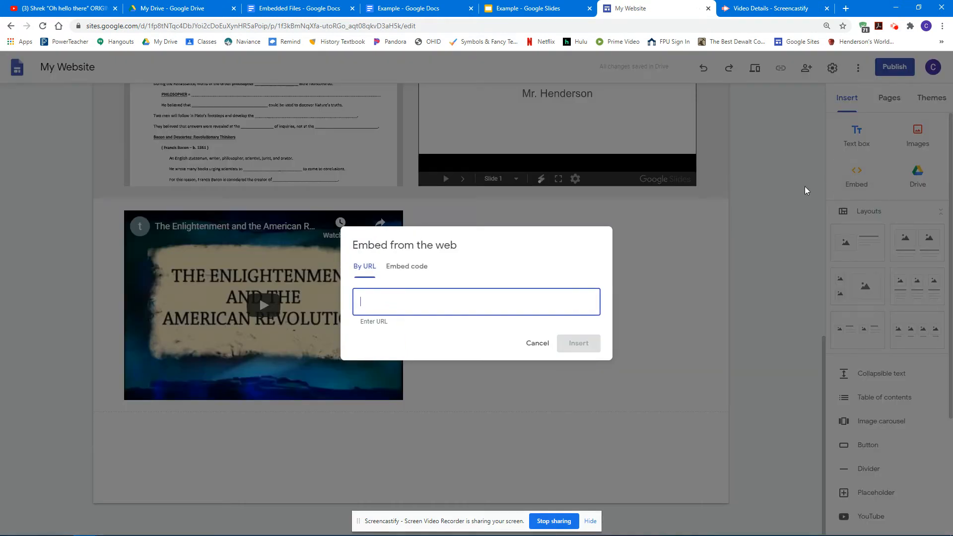
left_click(409, 255)
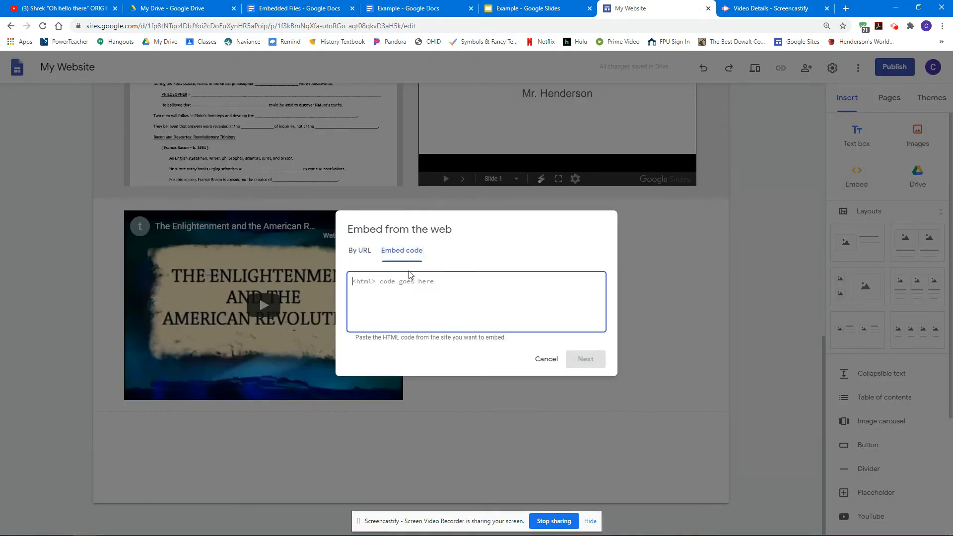
left_click(253, 8)
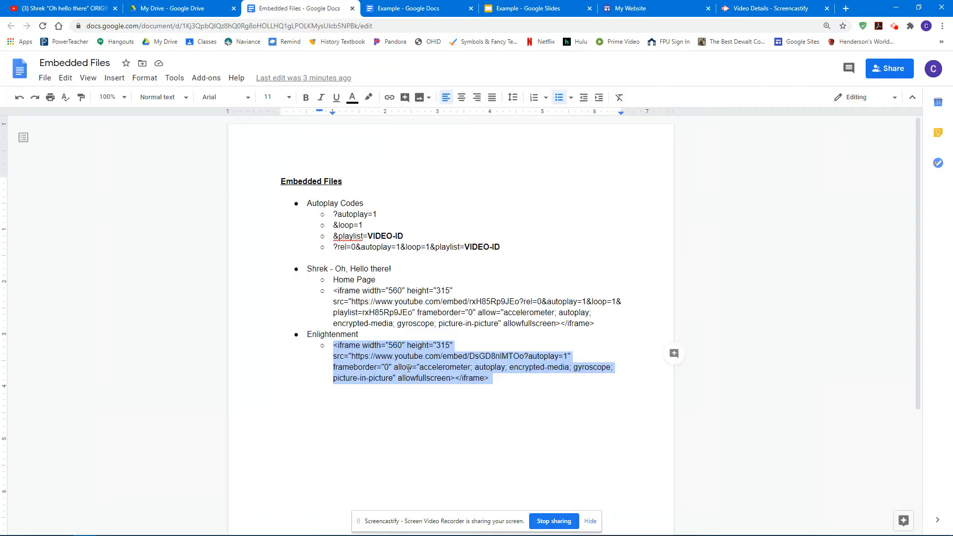
left_click(636, 15)
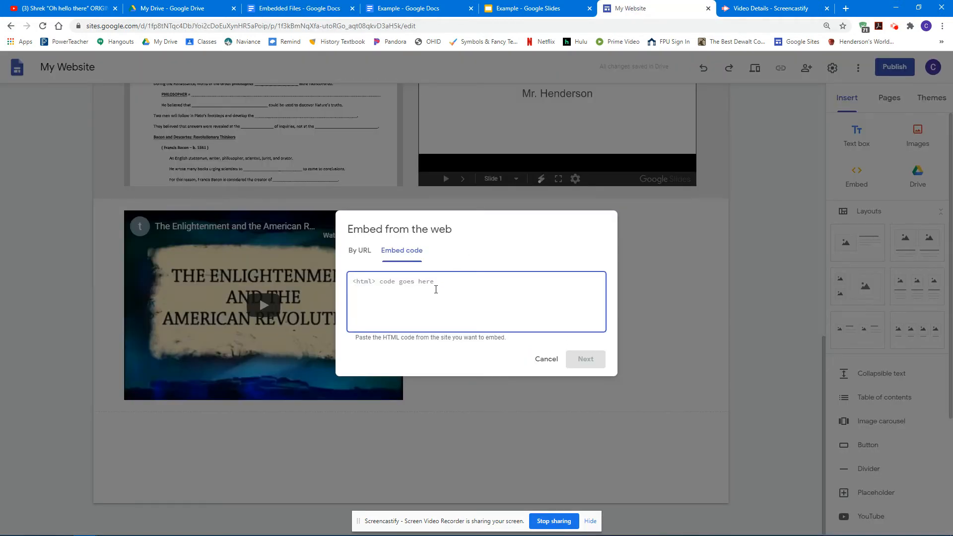
key("ctrl+v")
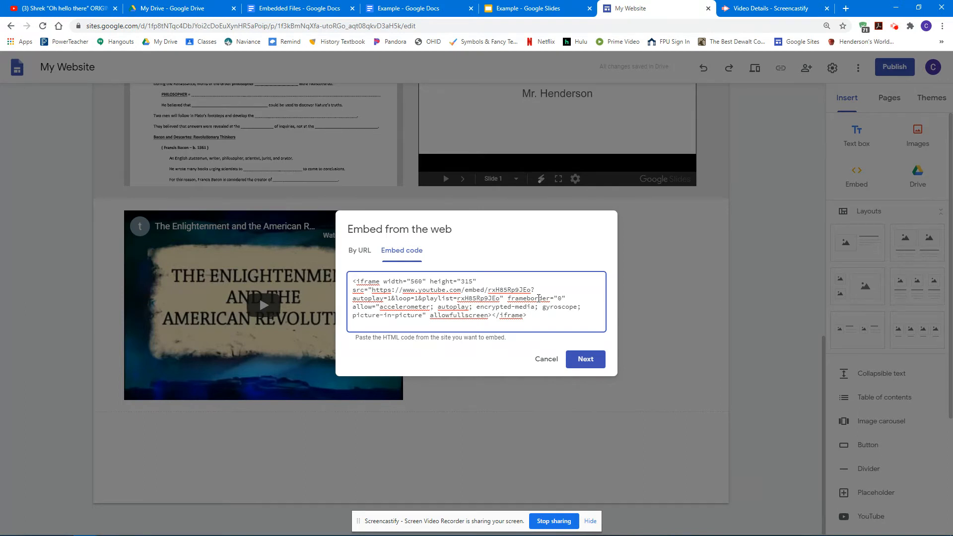
- Add &mute=1 after the playlist value in the video link and insert the Shrek embed on the page
type("&mute=1")
left_click(586, 361)
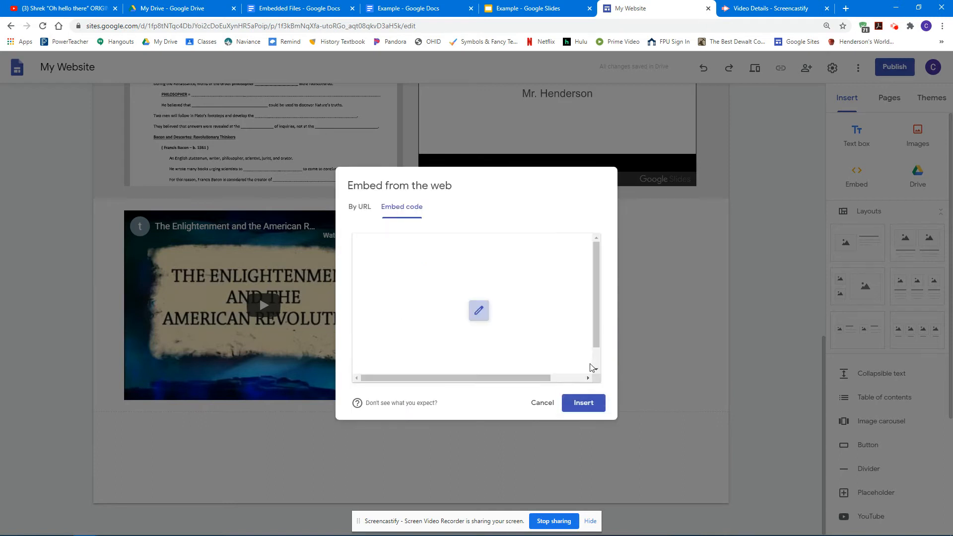
left_click(579, 411)
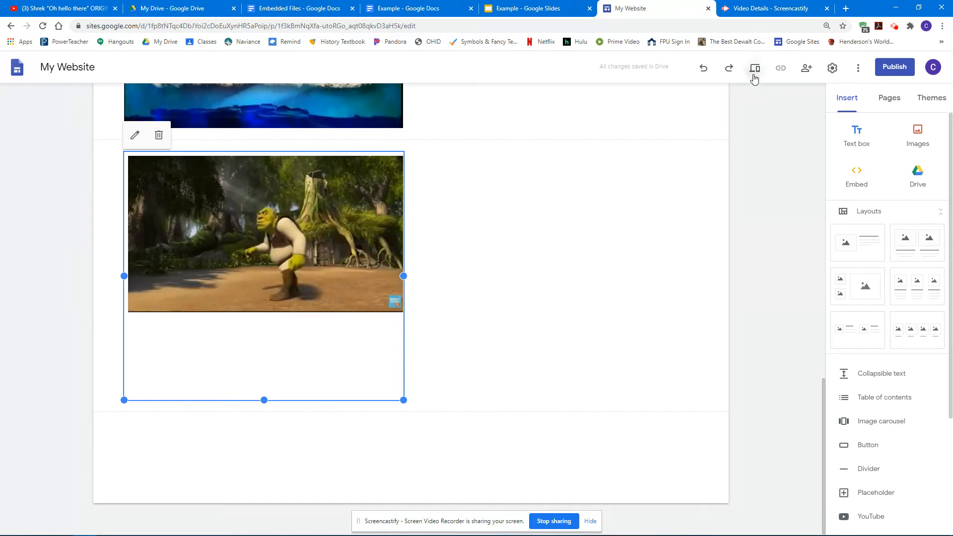
- Preview the site, check the muted Shrek video's playback below the Enlightenment video, and exit the preview
left_click(754, 69)
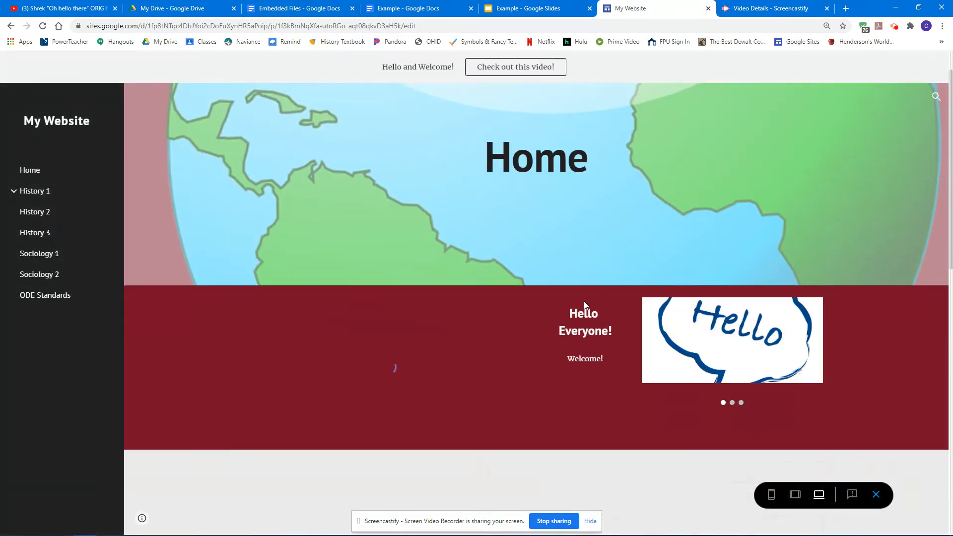
scroll(583, 300, "down", 7)
scroll(584, 301, "down", 6)
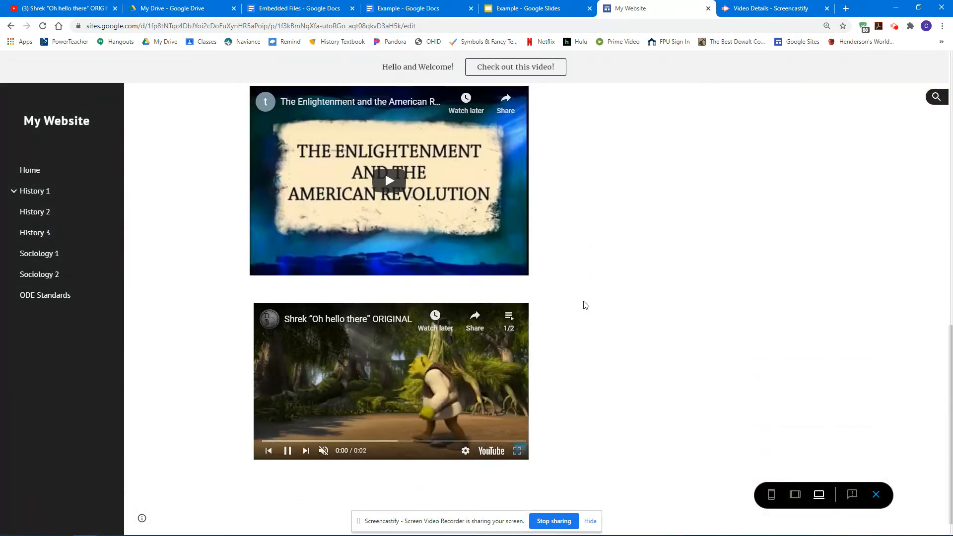
scroll(584, 304, "up", 8)
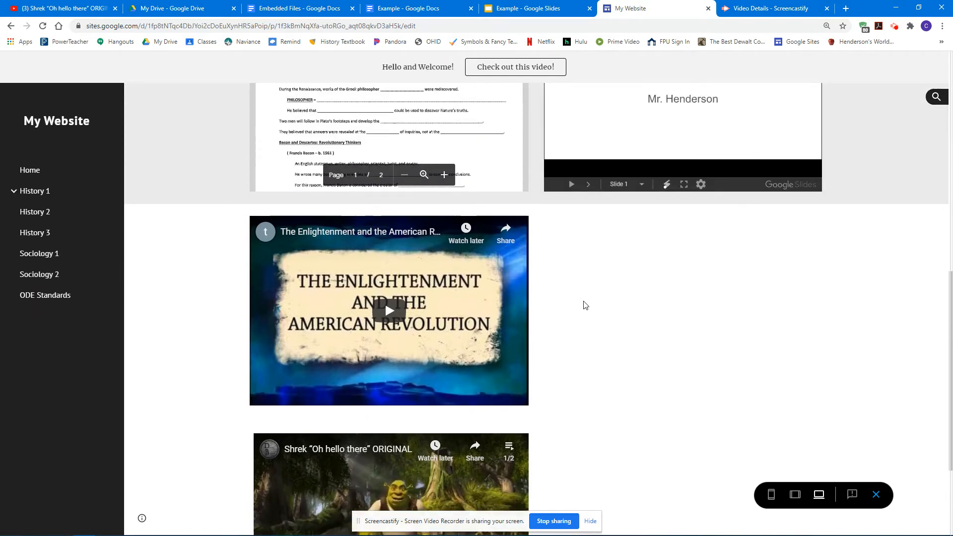
left_click(876, 495)
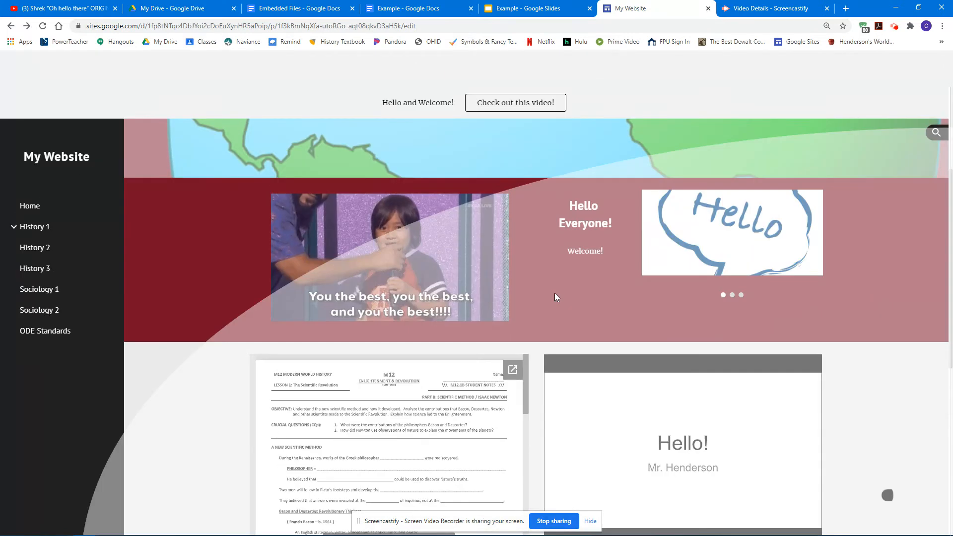
- Remove the &mute=1 parameter from the Shrek embed's iframe code on the Home page and save the embed
scroll(595, 263, "down", 8)
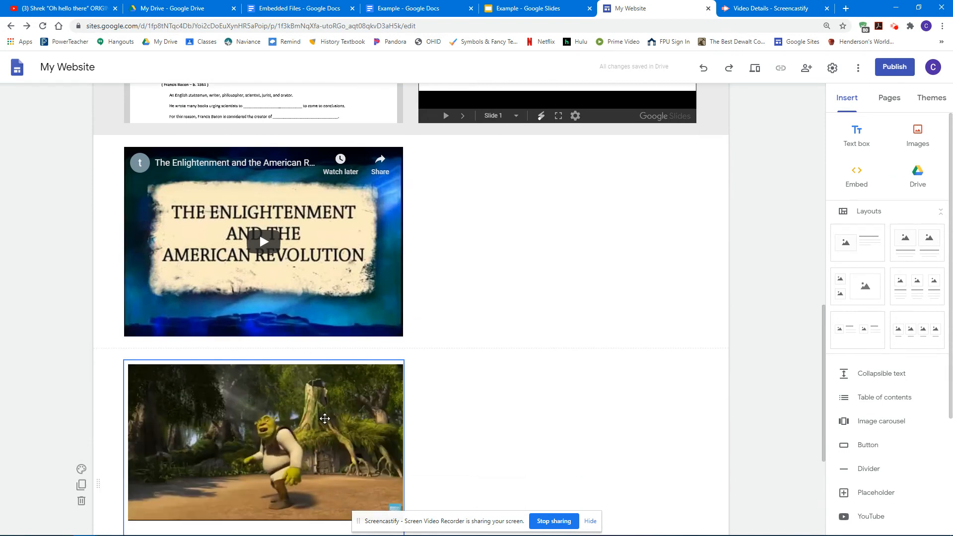
double_click(324, 419)
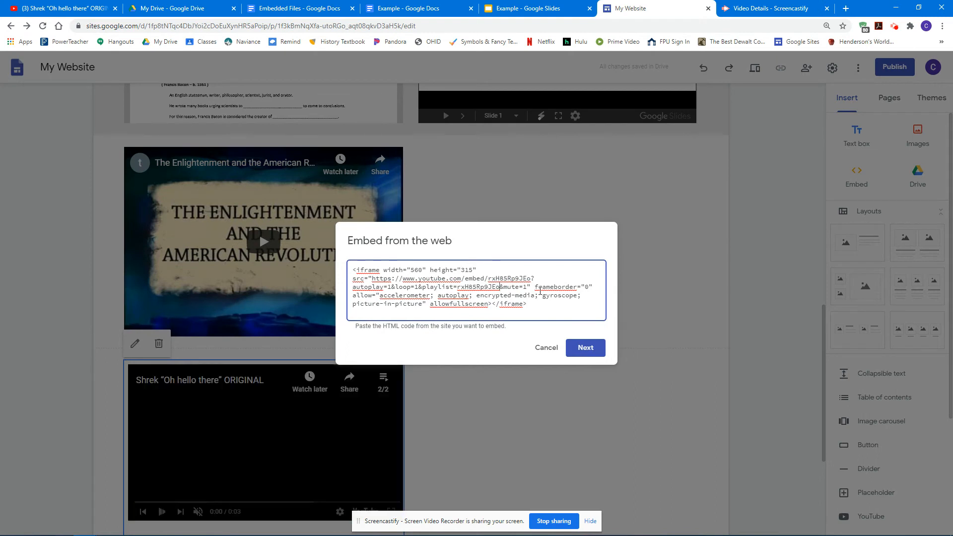
key("Delete")
key("Delete")
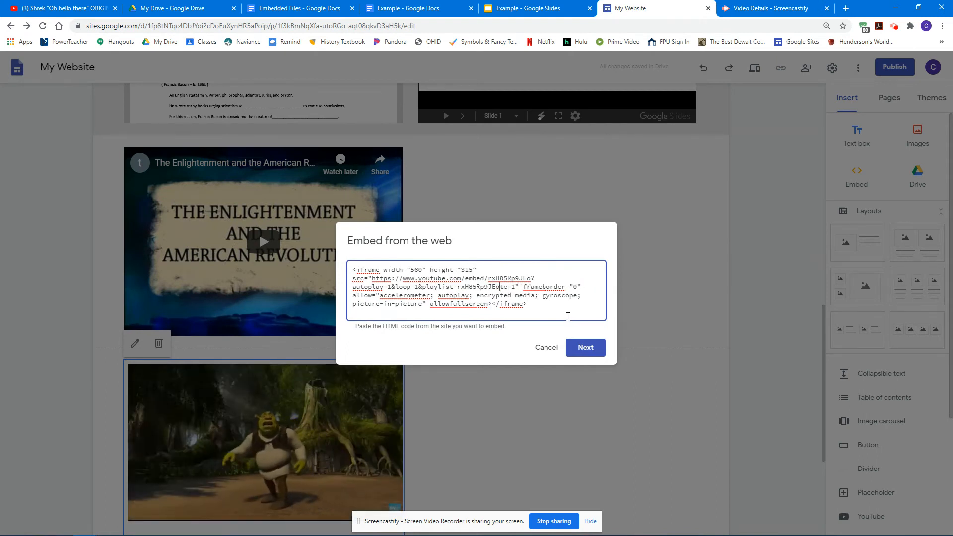
left_click(580, 347)
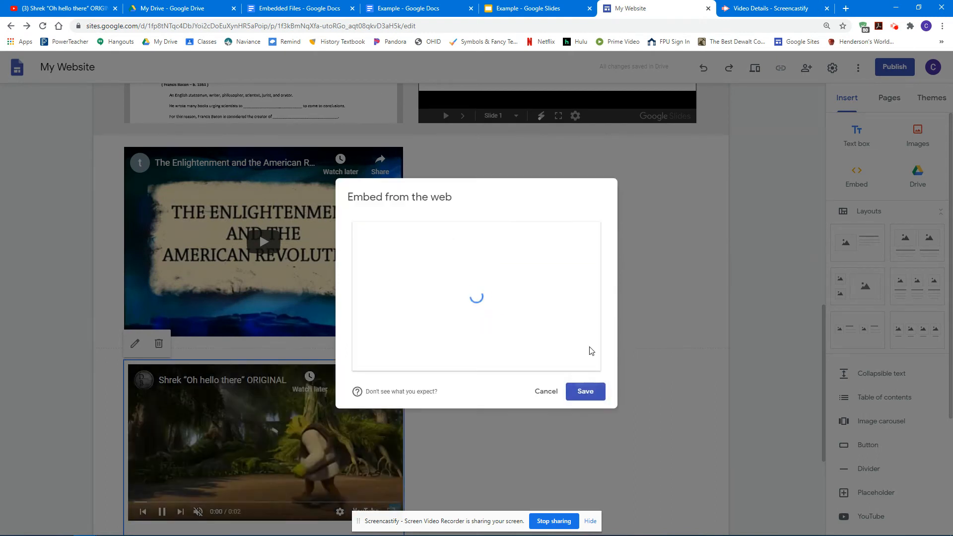
left_click(582, 393)
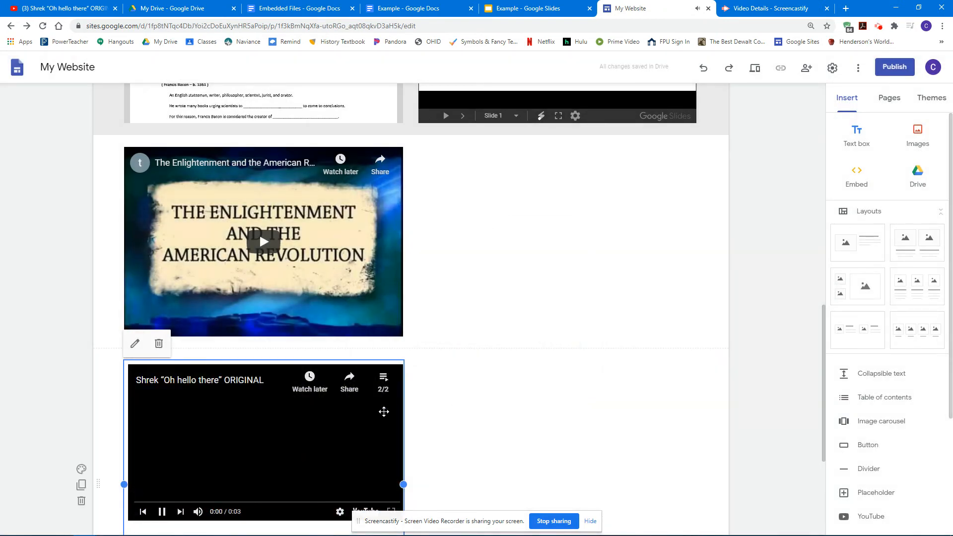
- Move the Shrek embed into the red welcome section beside the Hello Everyone text and delete that section's image carousel
left_click_drag(402, 412, 512, 157)
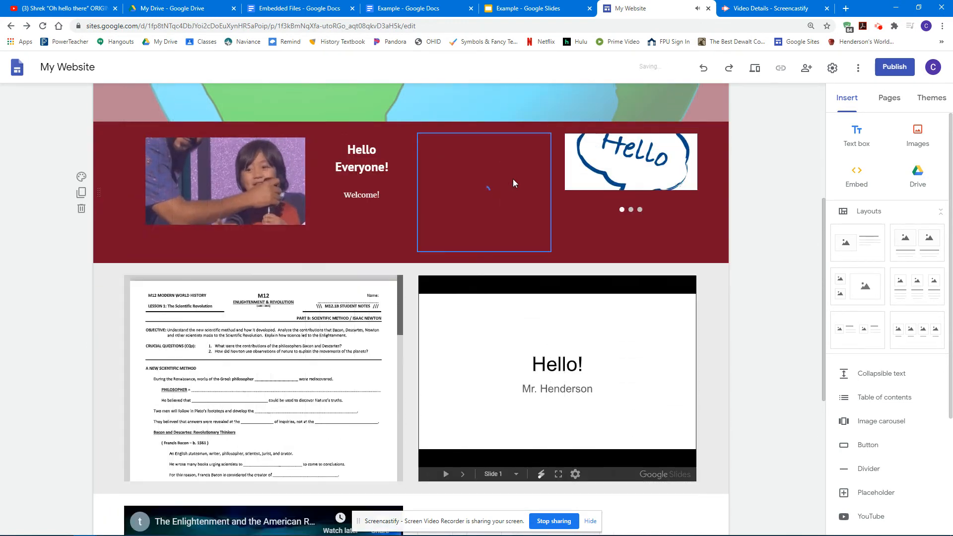
left_click(599, 155)
key("Delete")
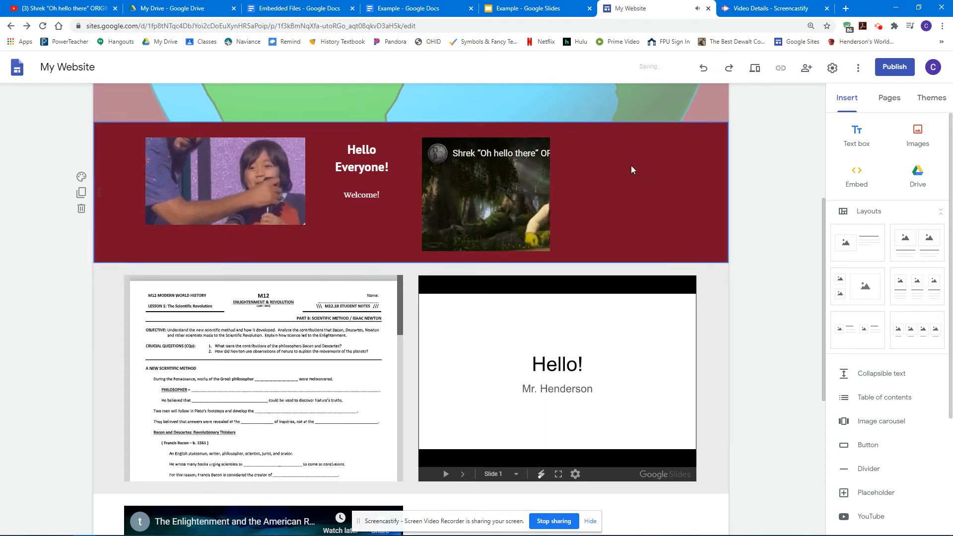
- Enlarge the Shrek embed to fill the free space beside the welcome text
left_click(510, 182)
mouse_move(551, 251)
left_mouse_down()
mouse_move(680, 313)
mouse_move(691, 298)
mouse_move(704, 301)
left_mouse_up()
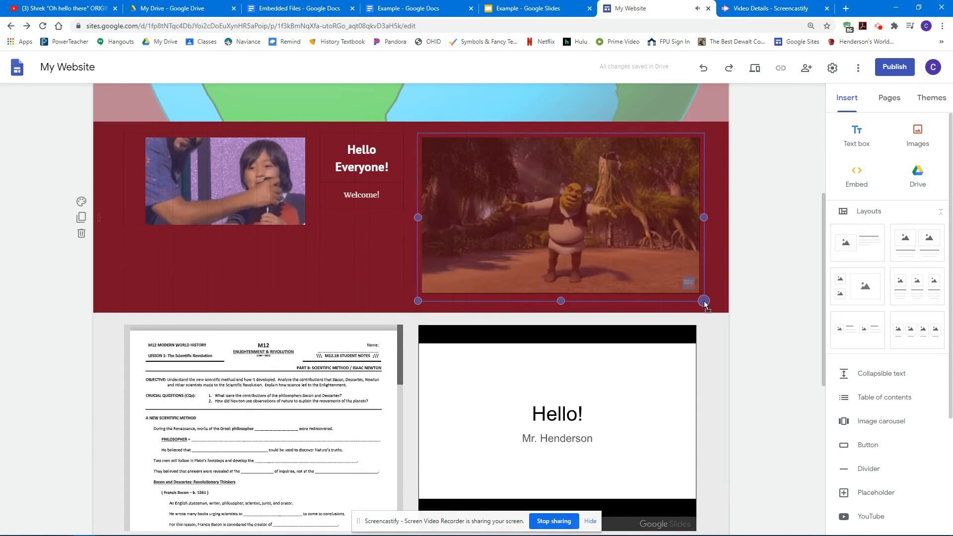
left_click(754, 274)
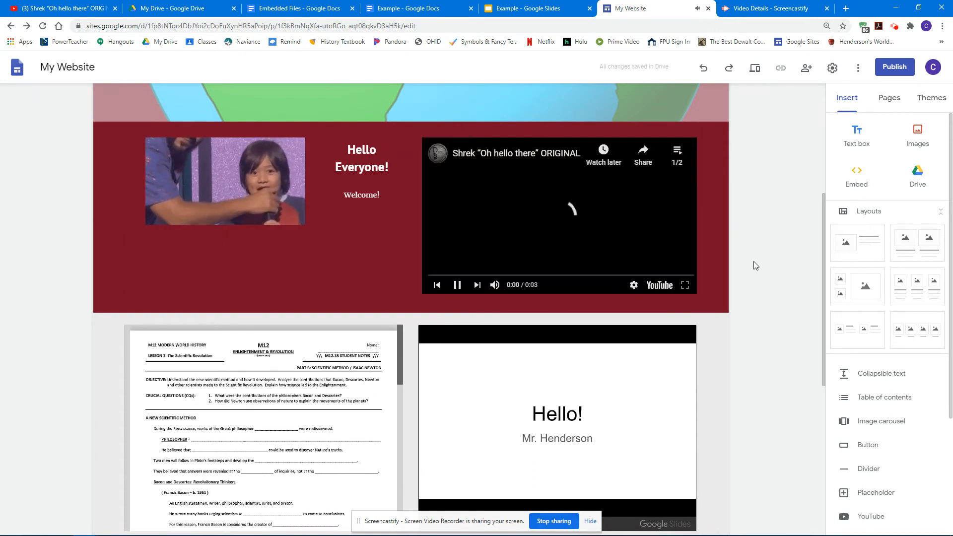
- Preview the site, check the Shrek video's playback in the welcome section, and exit the preview
scroll(768, 105, "up", 1)
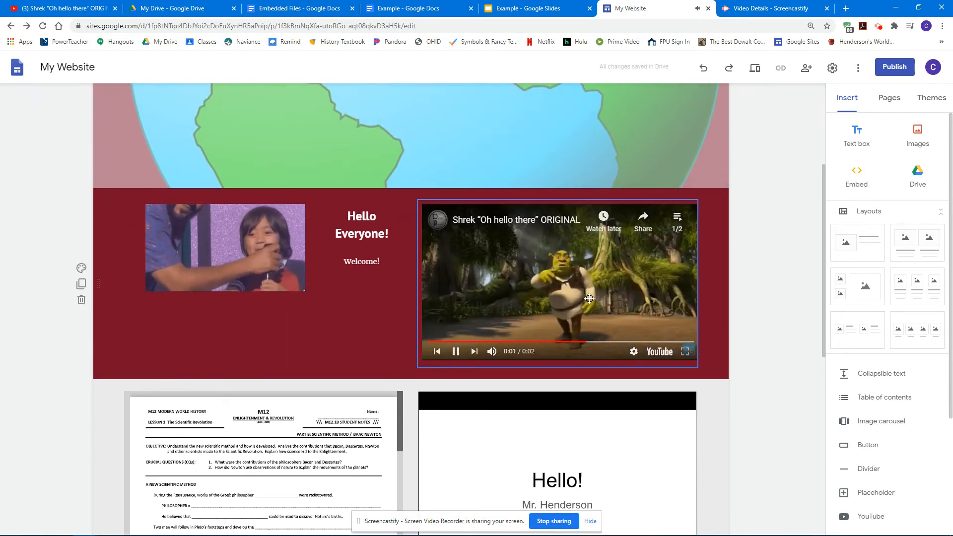
left_click(755, 68)
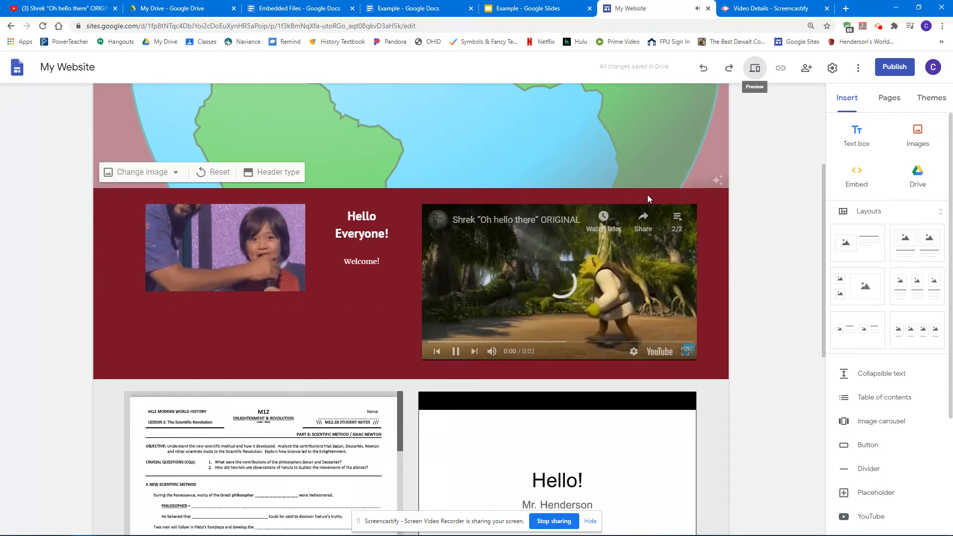
scroll(624, 249, "down", 2)
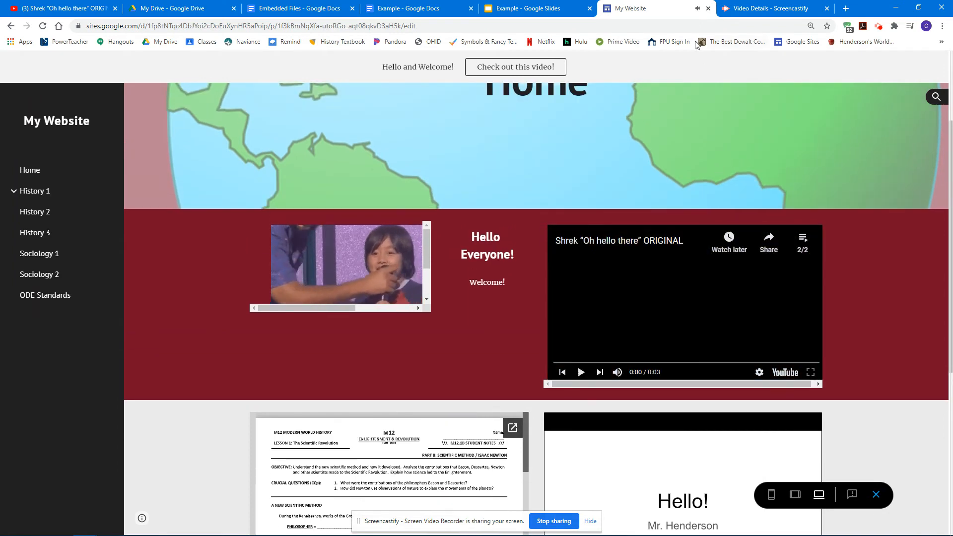
left_click(877, 495)
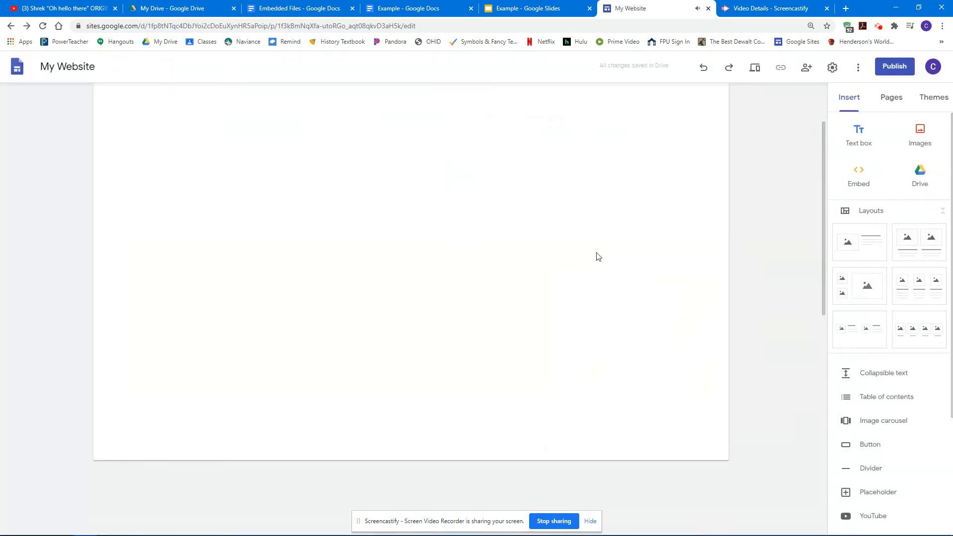
- Delete the Shrek embed from the welcome section of the Home page
left_click(550, 374)
key("Delete")
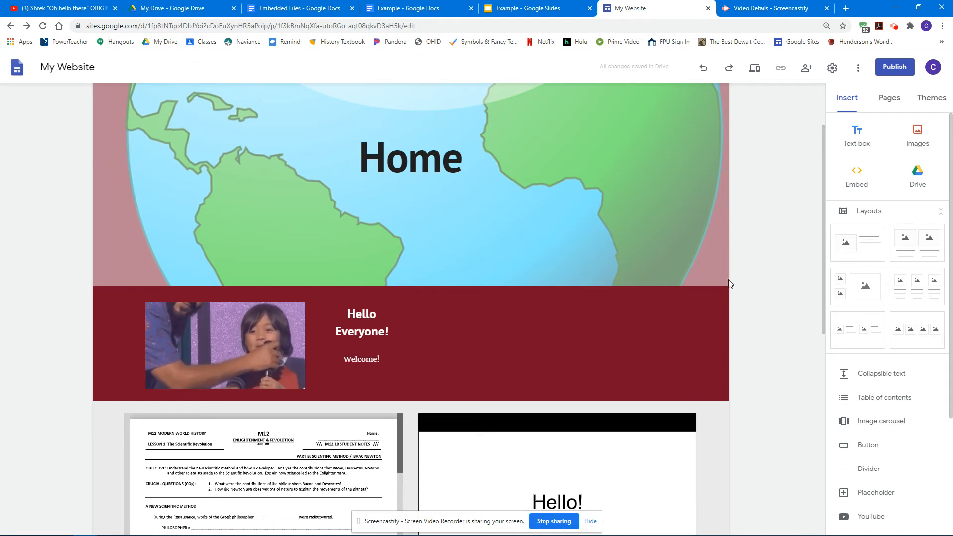
- Switch to YouTube and save the Shrek "Oh hello there" ORIGINAL video to a new public playlist named Shrek Vids!
left_click(60, 8)
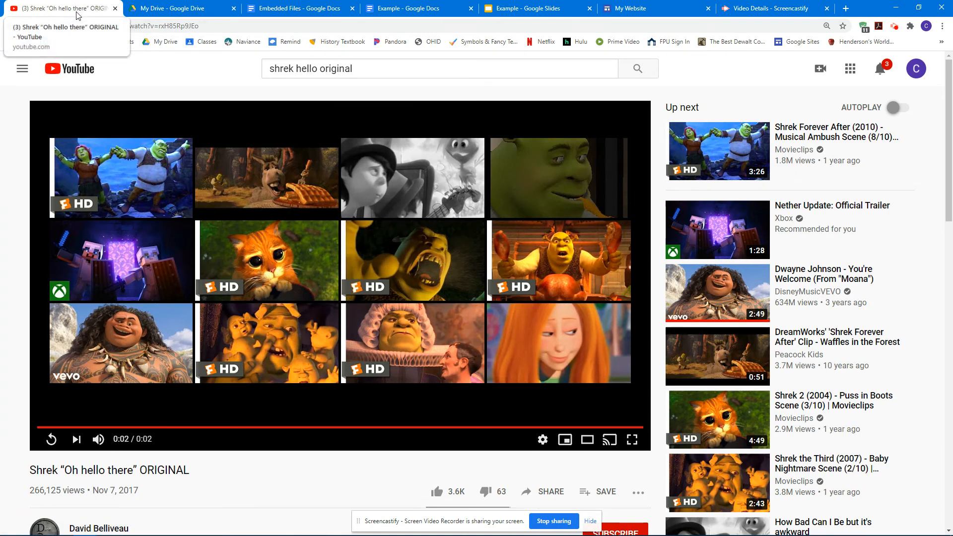
scroll(485, 431, "down", 1)
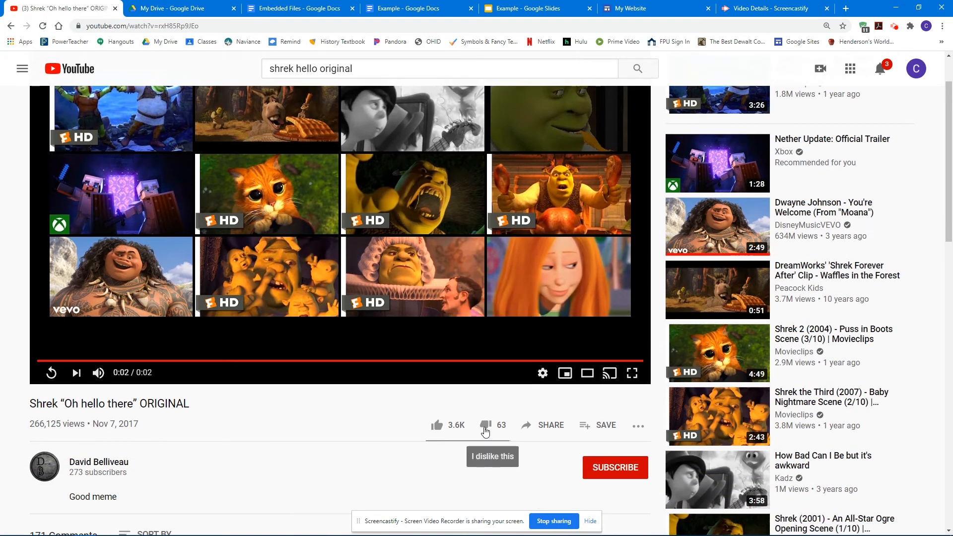
scroll(429, 247, "up", 1)
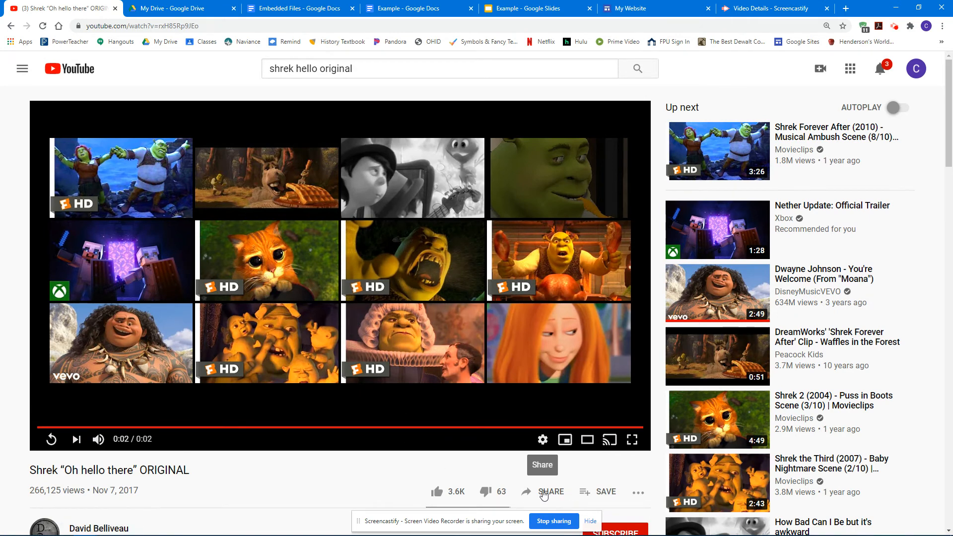
left_click(583, 493)
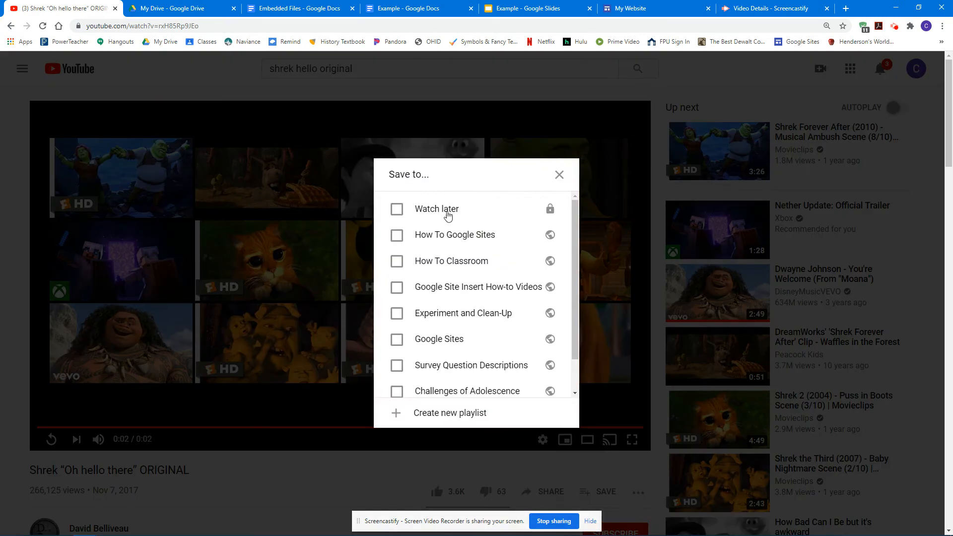
left_click(440, 414)
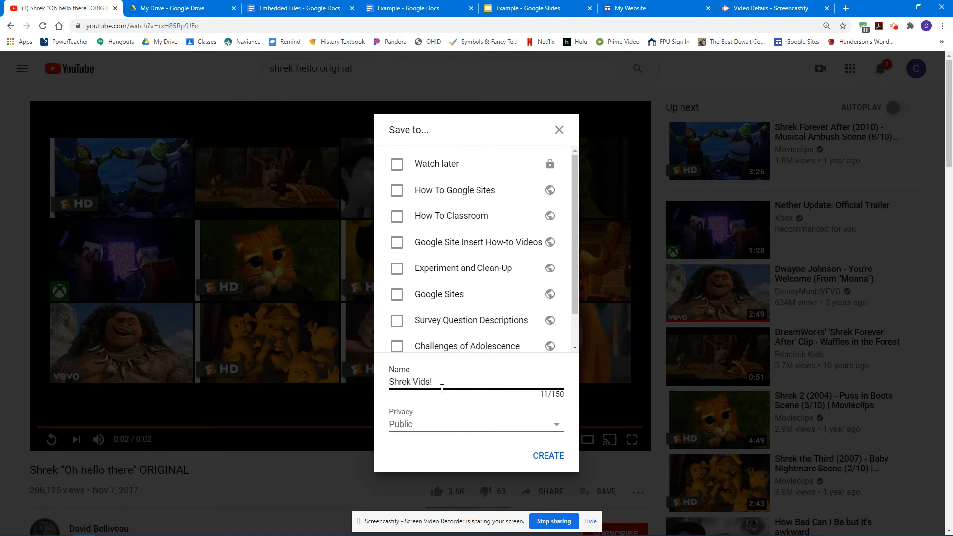
left_click(411, 425)
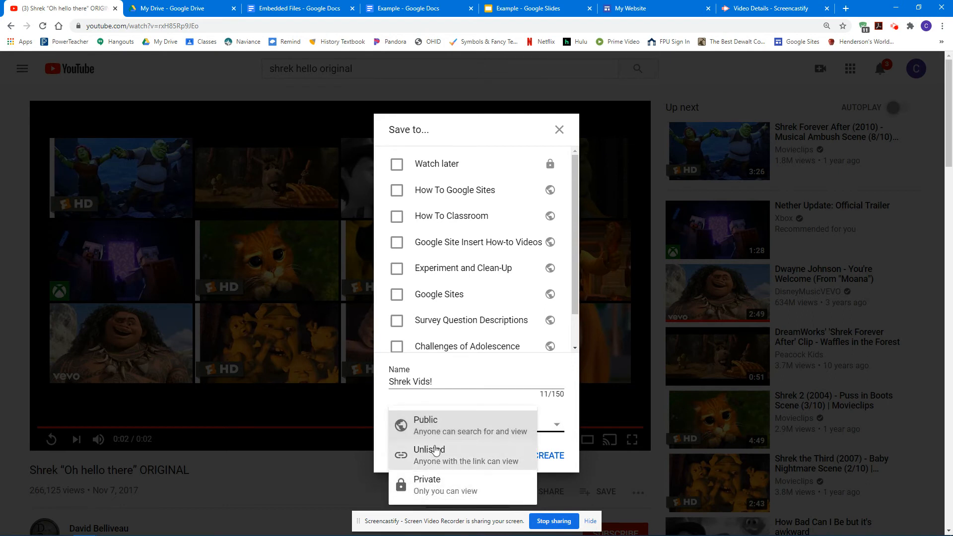
left_click(389, 401)
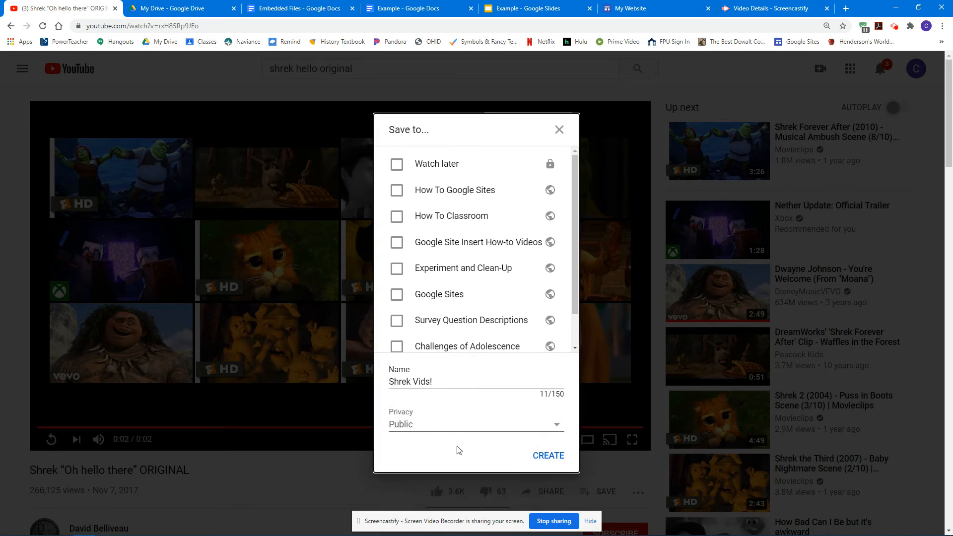
left_click(538, 457)
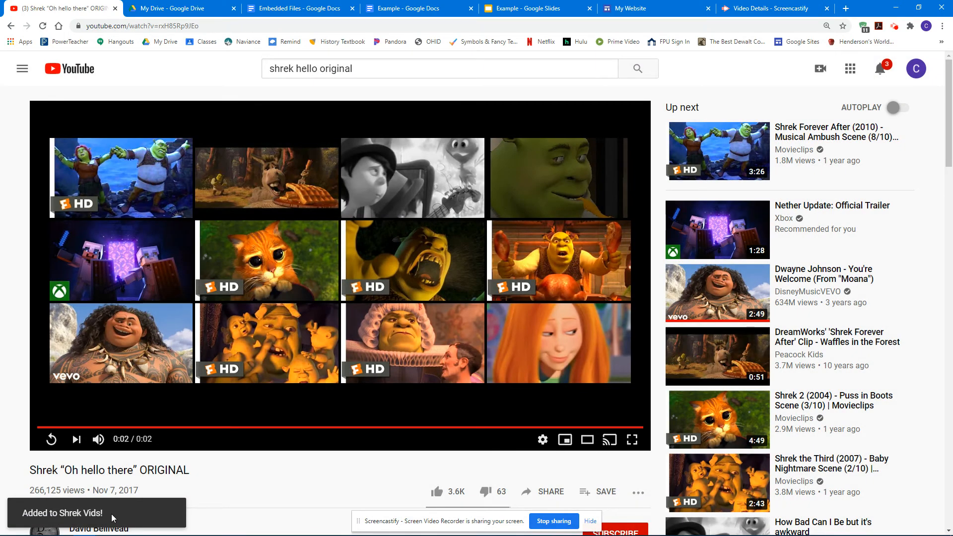
- Shorten the video search to shrek and run it
left_click_drag(352, 69, 293, 73)
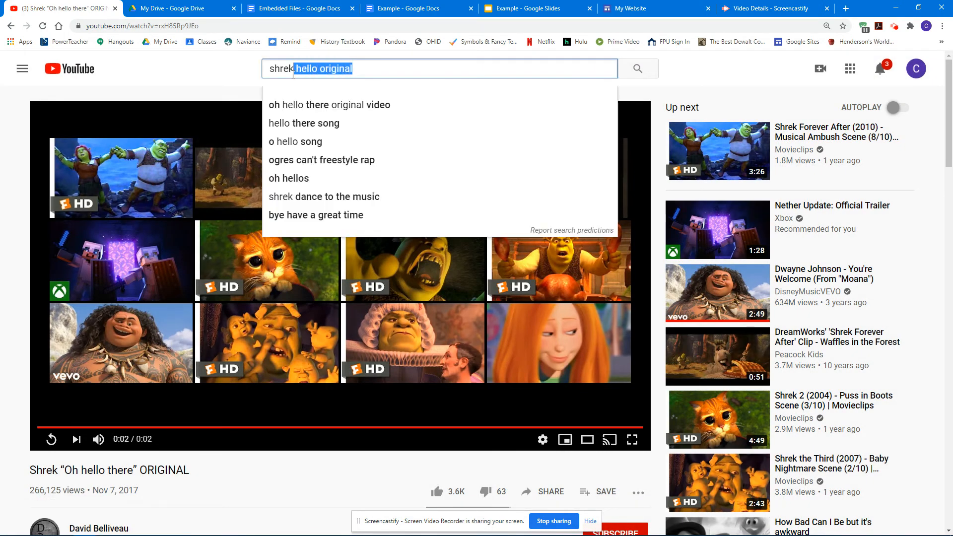
key("BackSpace")
key("Return")
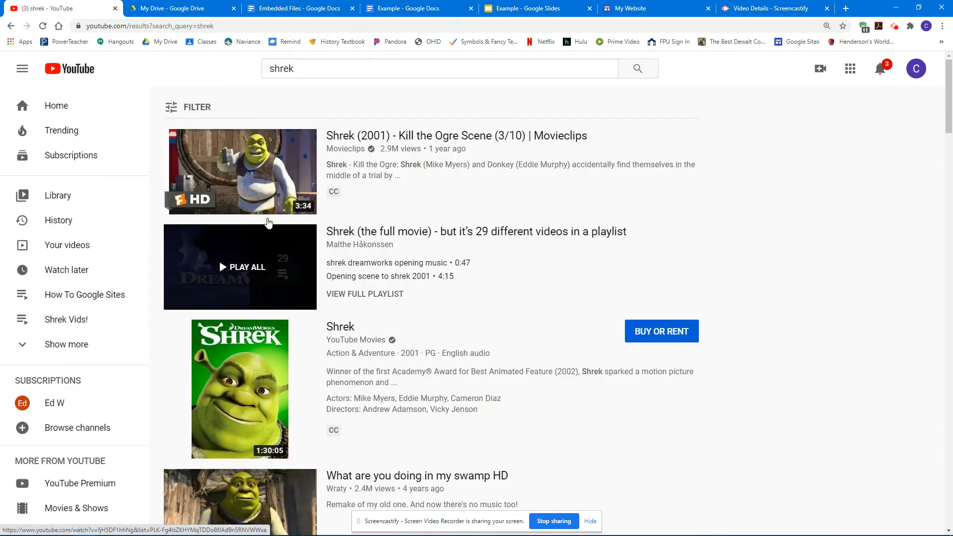
- Open the Shrek (2001) - Kill the Ogre Scene video and try to save it to a playlist
left_click(240, 166)
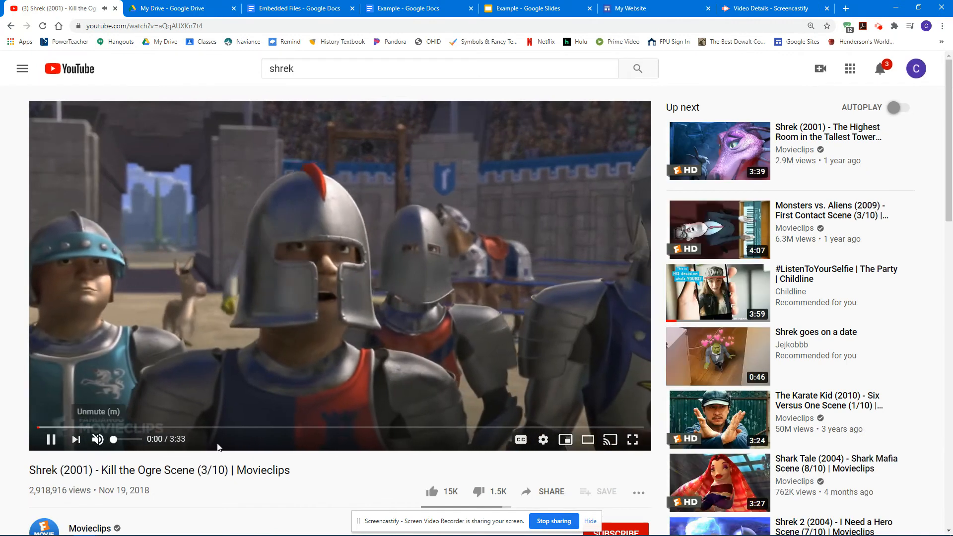
left_click(583, 493)
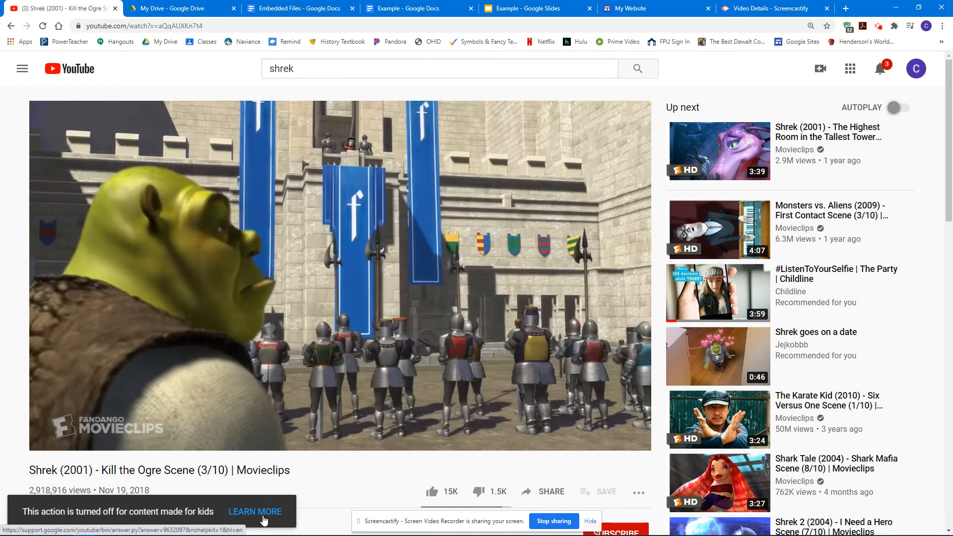
left_click(576, 494)
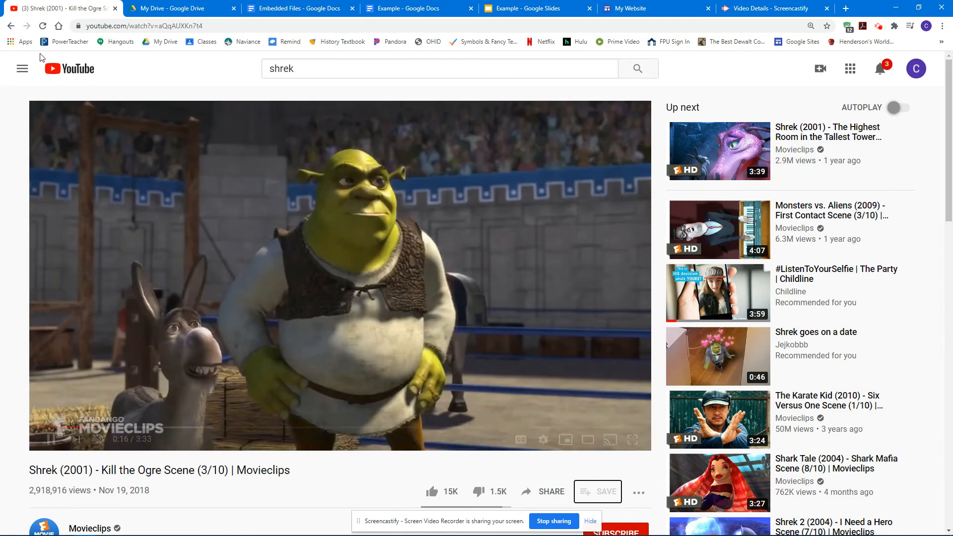
- Return to the search results, open What are you doing in my swamp HD, and try to save it to a playlist
left_click(12, 26)
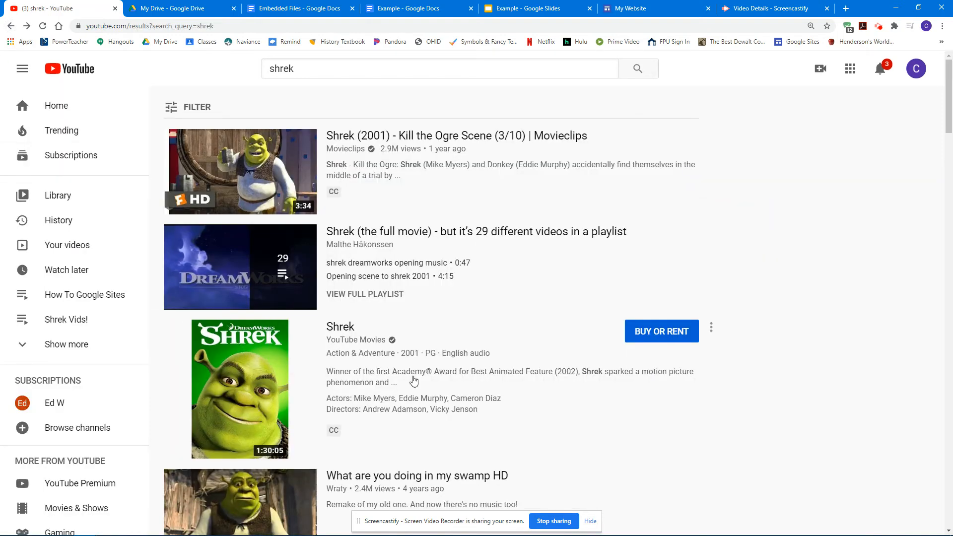
scroll(254, 376, "down", 2)
left_click(253, 376)
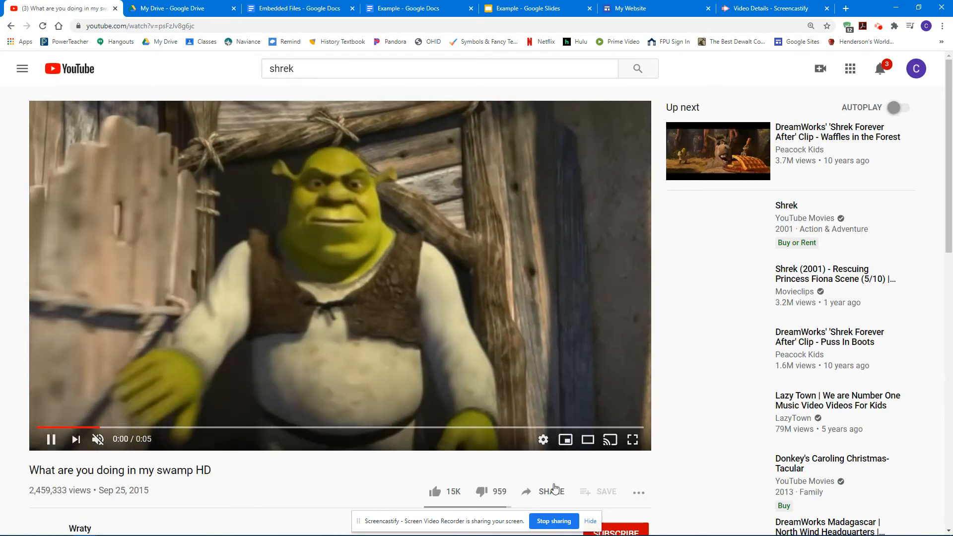
left_click(585, 498)
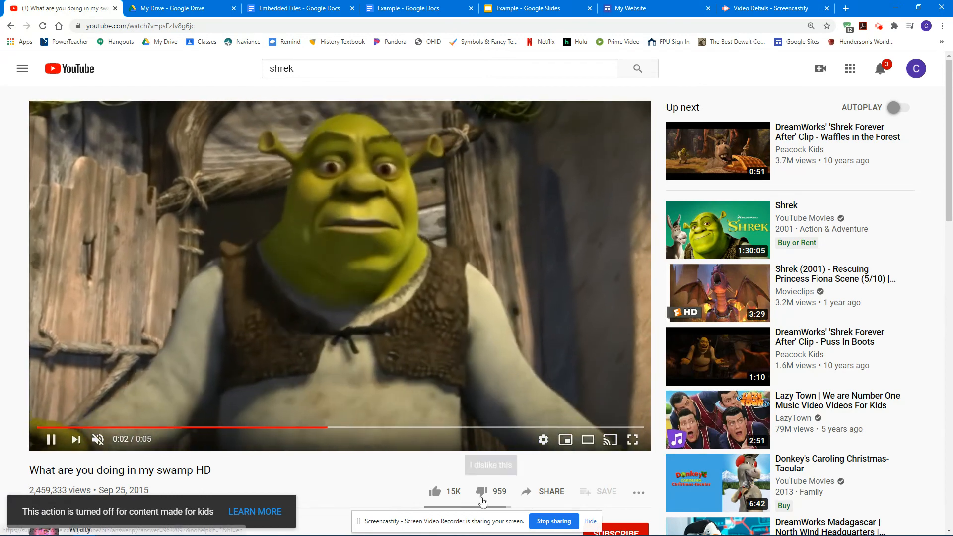
- Return to the search results, open SomeBODY Once Told Me, and add it to the Shrek Vids! playlist
left_click(6, 28)
scroll(262, 327, "down", 1)
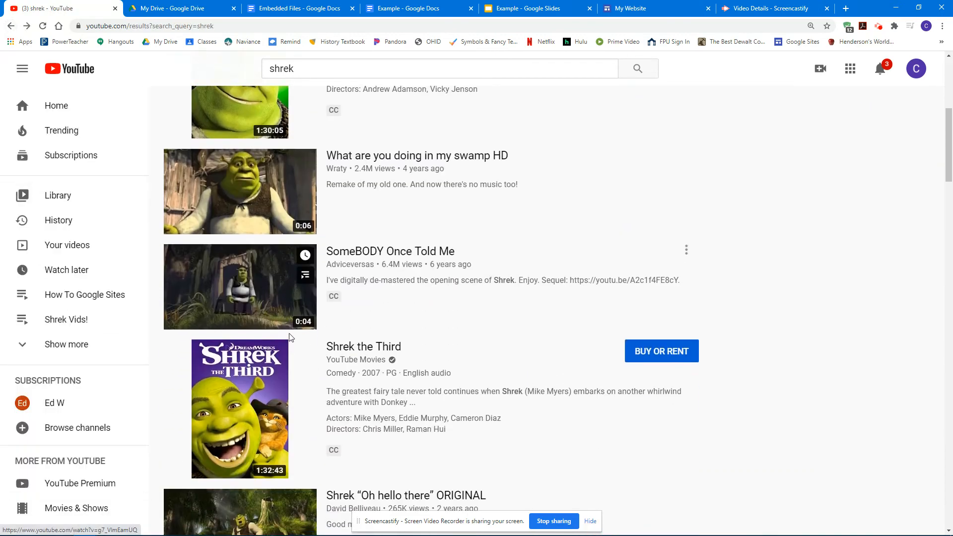
left_click(262, 331)
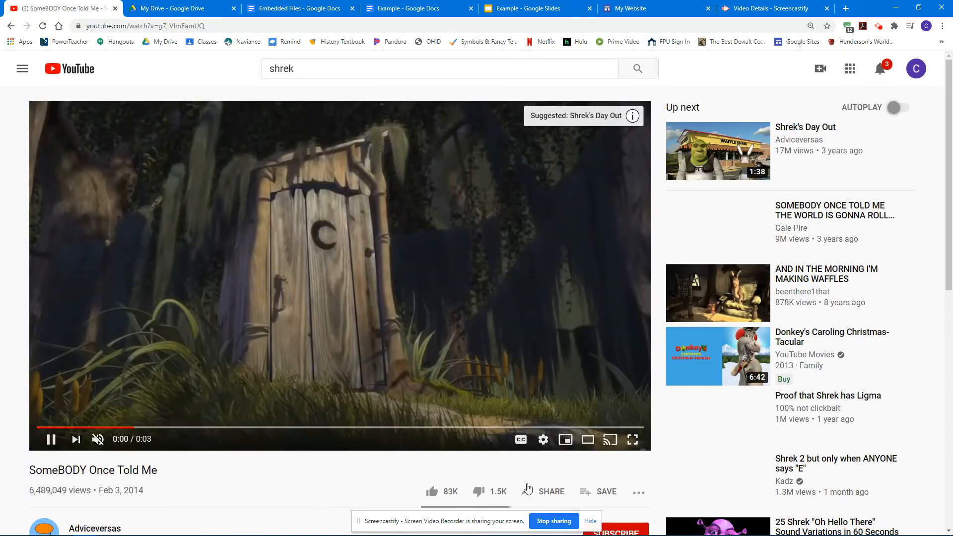
left_click(584, 499)
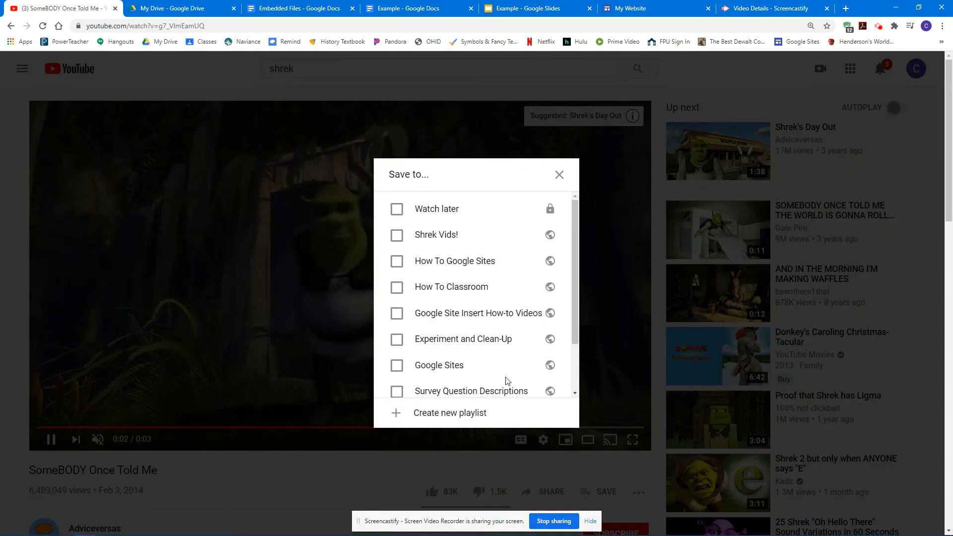
left_click(397, 236)
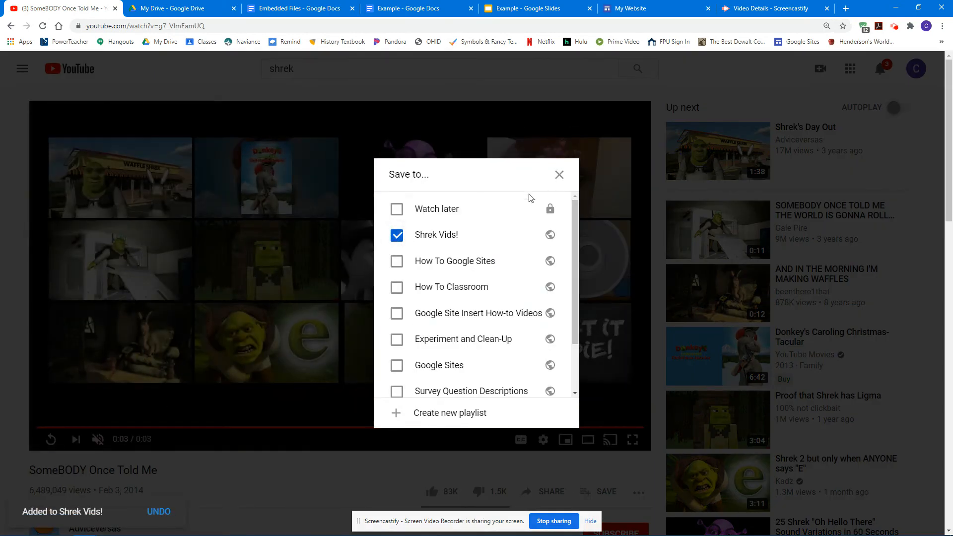
left_click(559, 175)
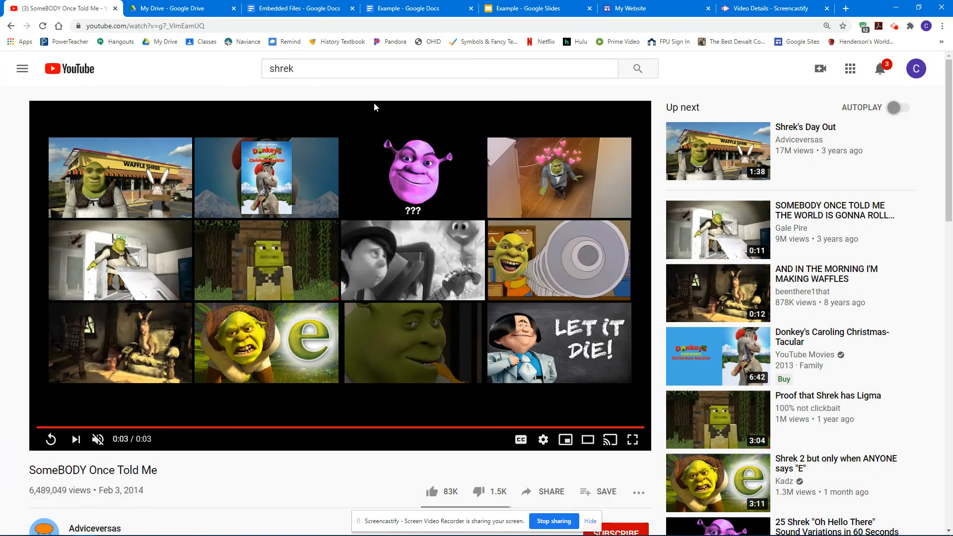
- Open the suggested video Shrek's Day Out and add it to the Shrek Vids! playlist
left_click(718, 151)
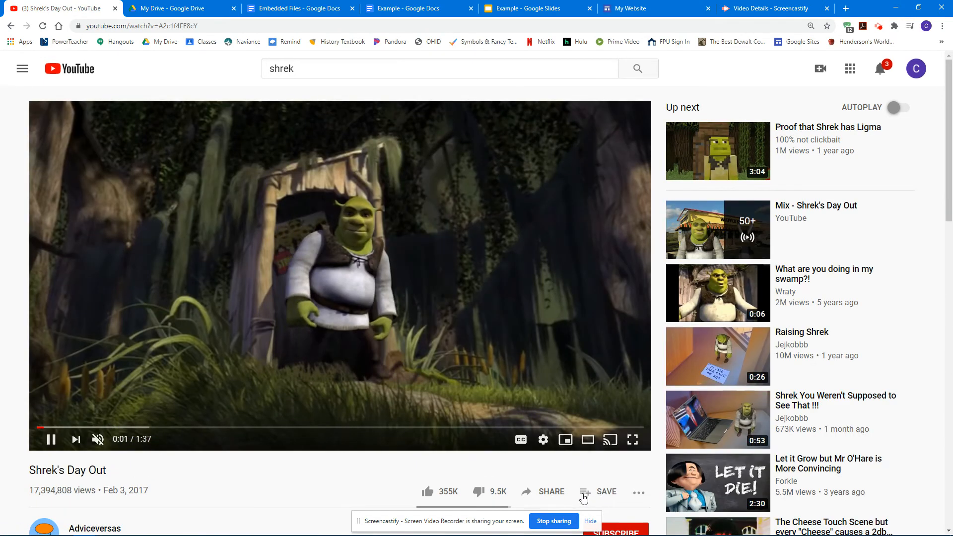
left_click(584, 493)
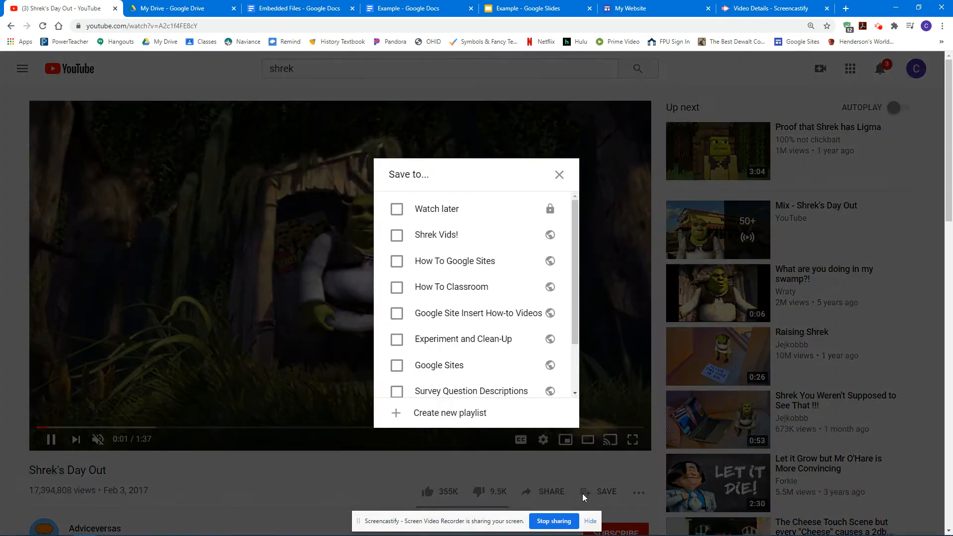
left_click(397, 236)
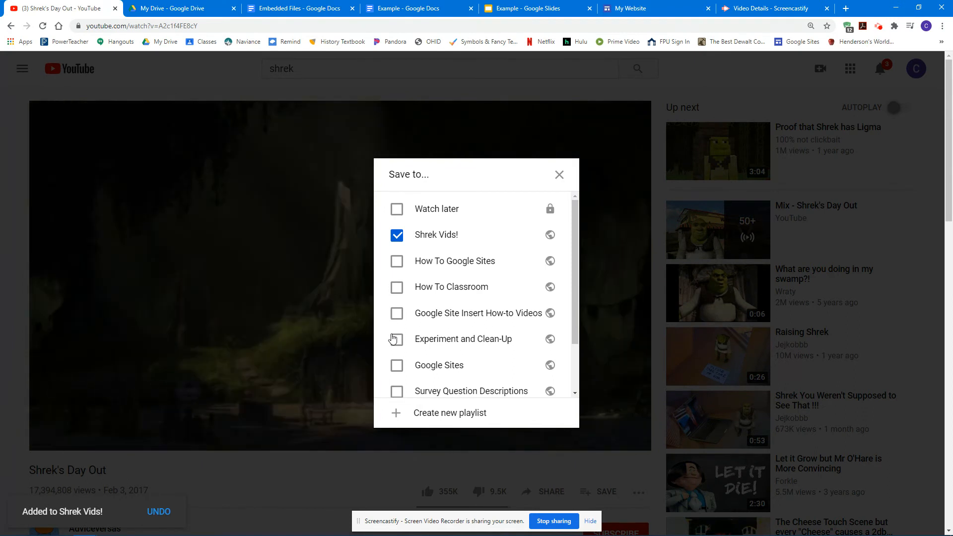
- Try adding Shrek's Day Out to the How To Classroom and Experiment and Clean-Up playlists too, and remove it from both
left_click(395, 290)
left_click(397, 339)
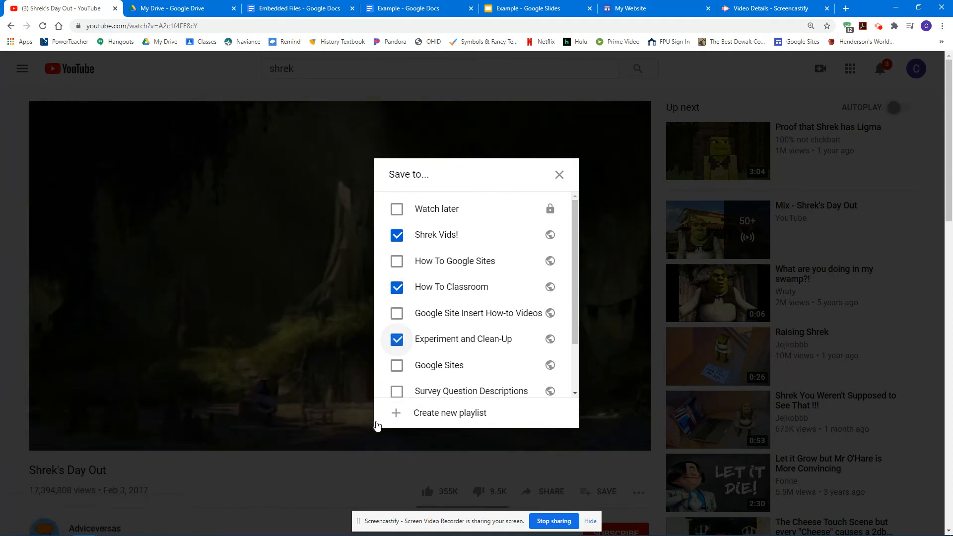
left_click(397, 340)
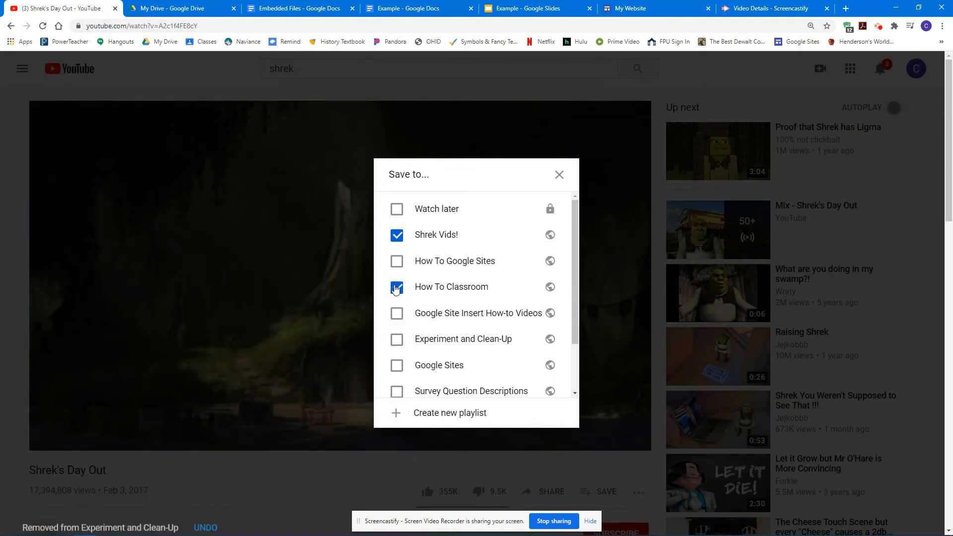
left_click(396, 286)
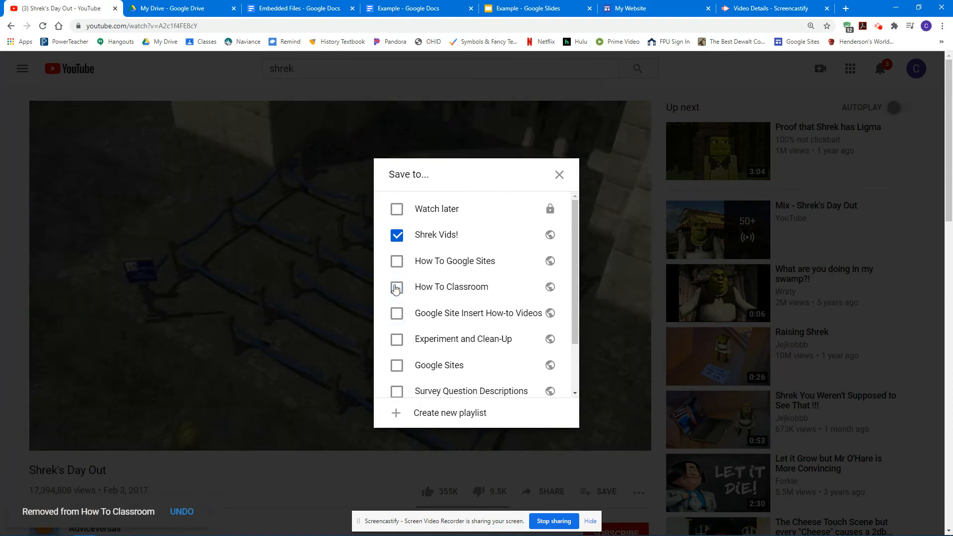
- Open the suggested video What are you doing in my swamp?! and add it to the Shrek Vids! playlist
left_click(559, 176)
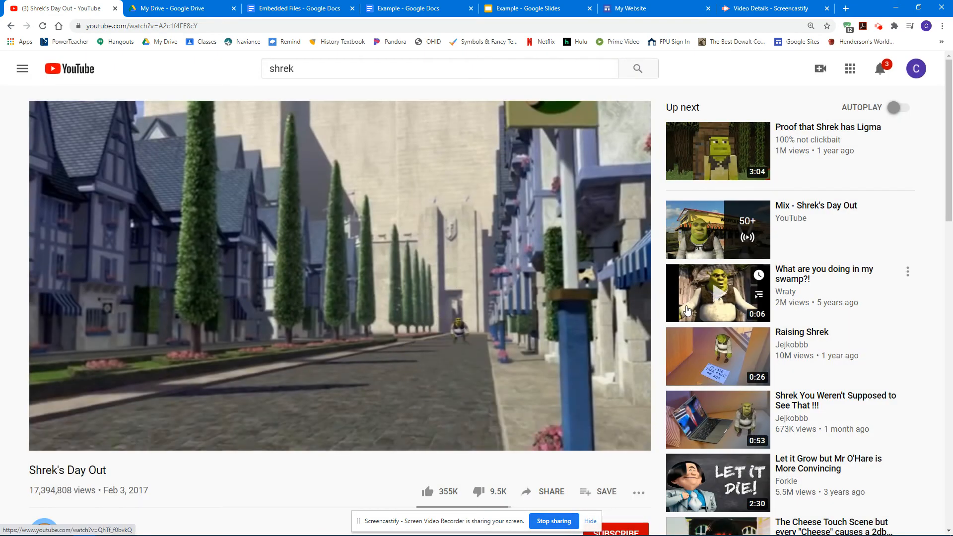
left_click(521, 375)
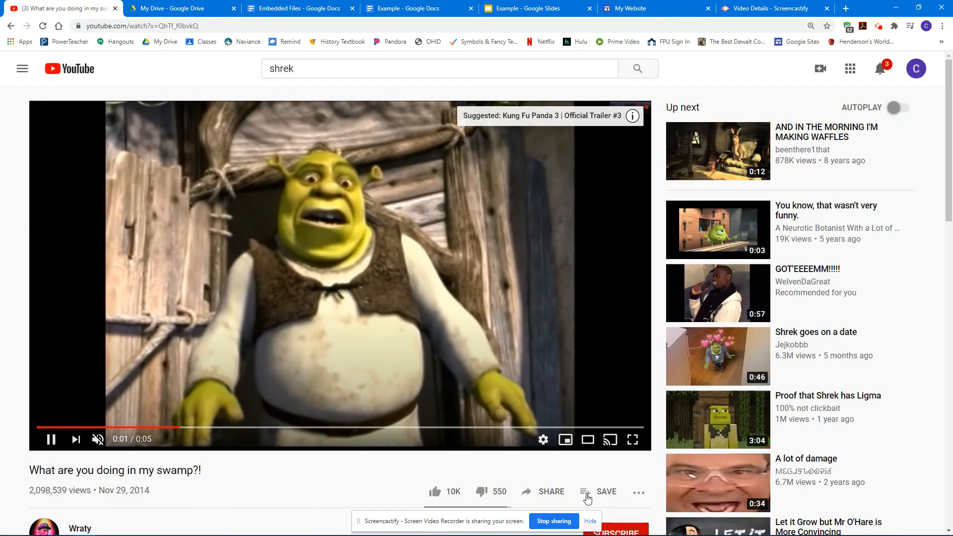
left_click(598, 492)
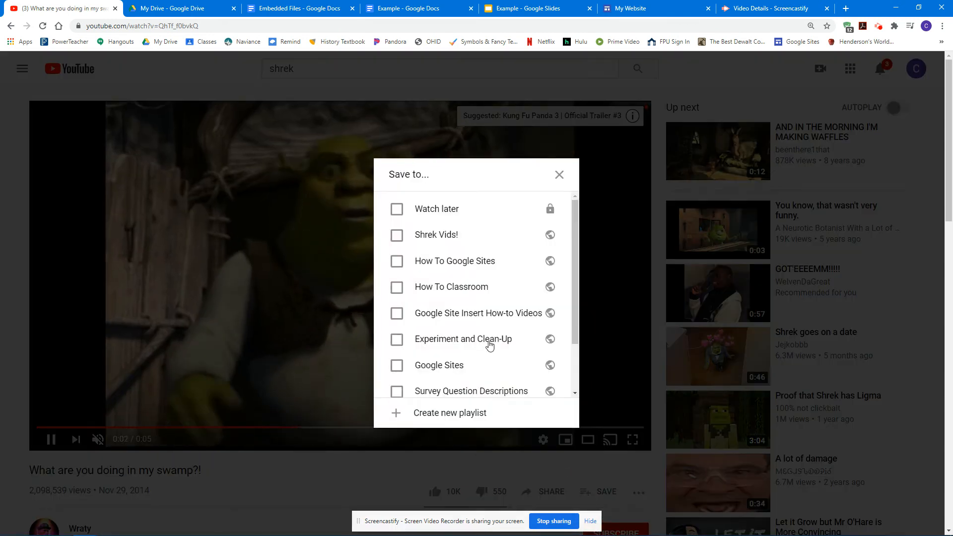
left_click(397, 236)
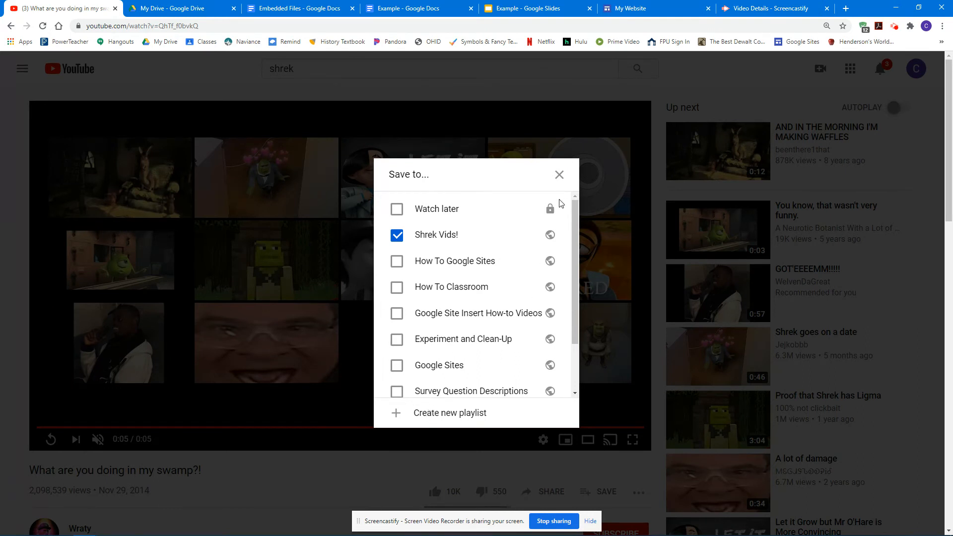
left_click(558, 176)
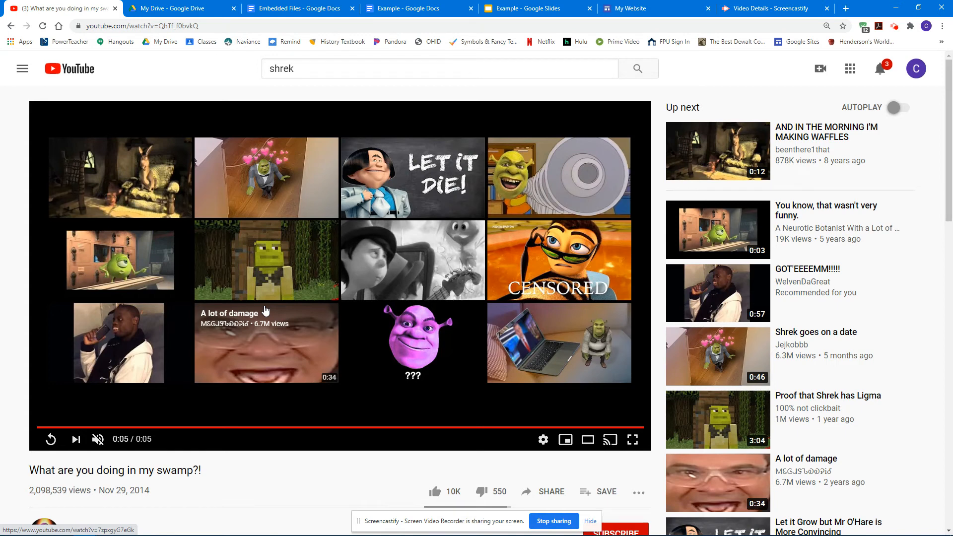
- Open the Shrek Vids! playlist page and look at its sharing options
left_click(21, 72)
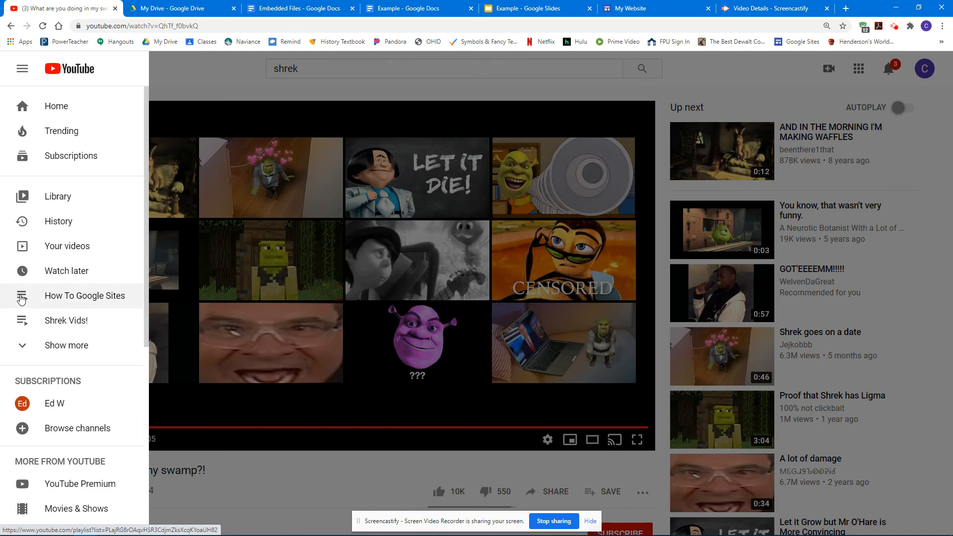
left_click(58, 323)
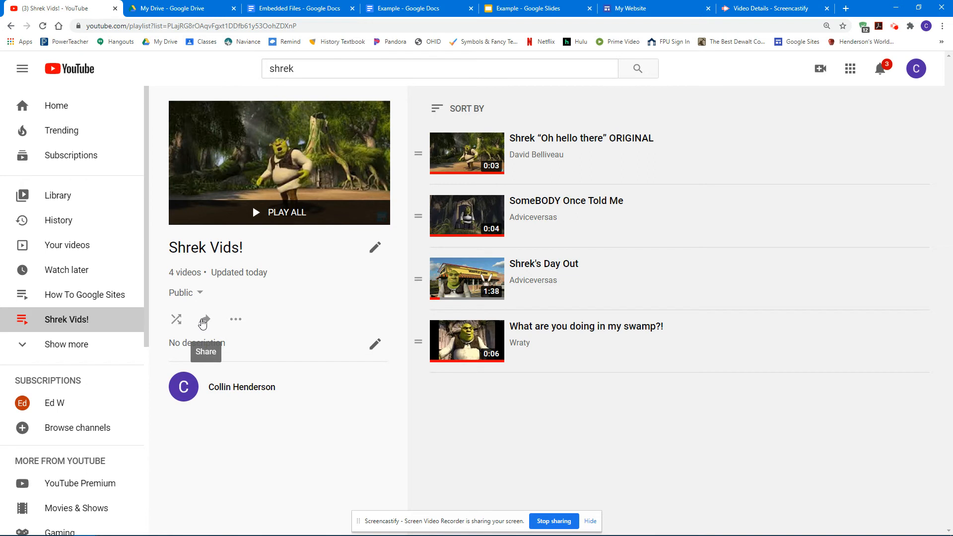
left_click(202, 322)
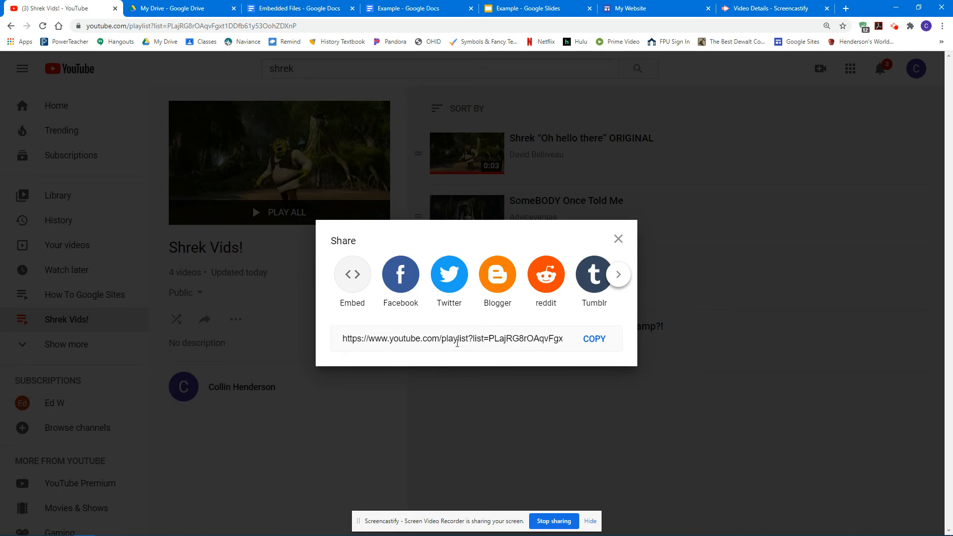
left_click(618, 239)
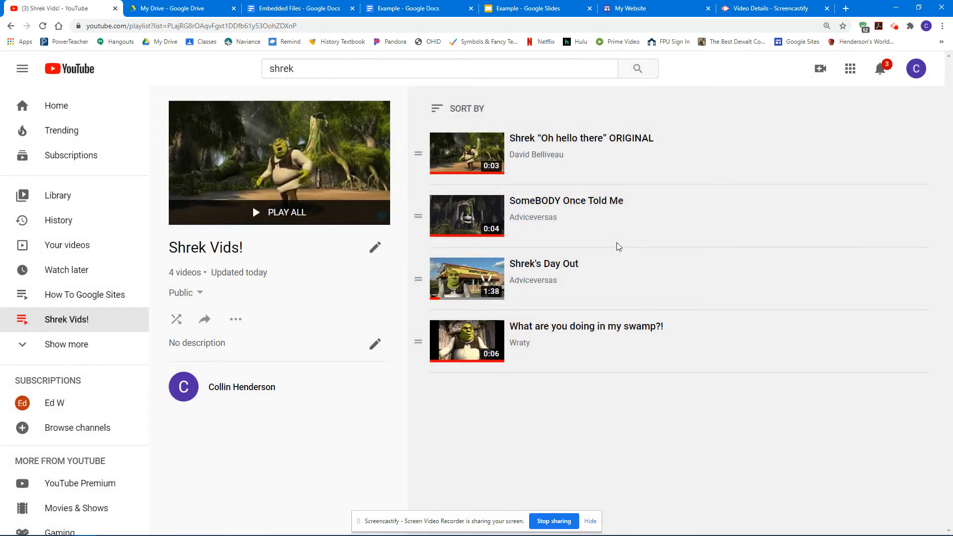
- Try reordering the playlist by moving Shrek "Oh hello there" ORIGINAL down to last place and back to first
left_click_drag(441, 157, 420, 239)
left_click_drag(420, 276, 419, 211)
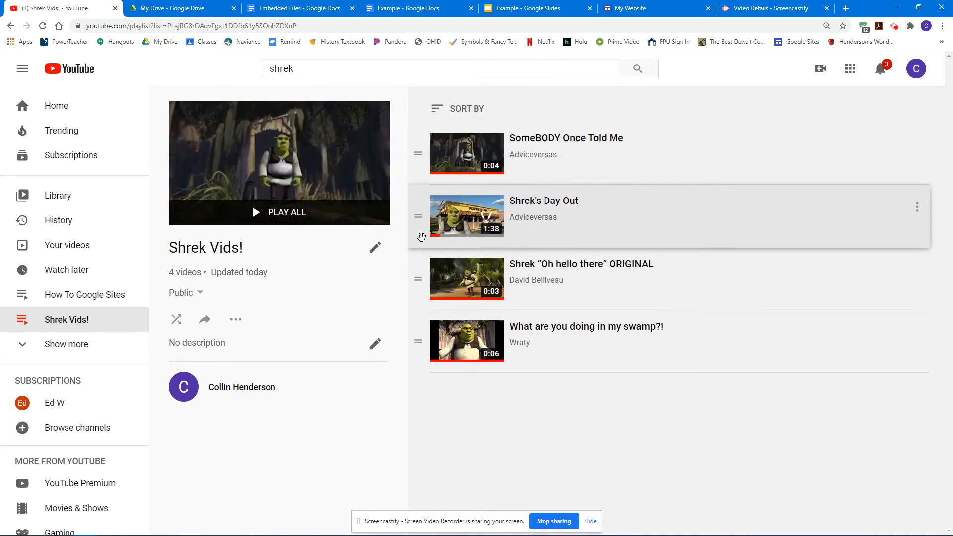
left_click_drag(420, 337, 419, 275)
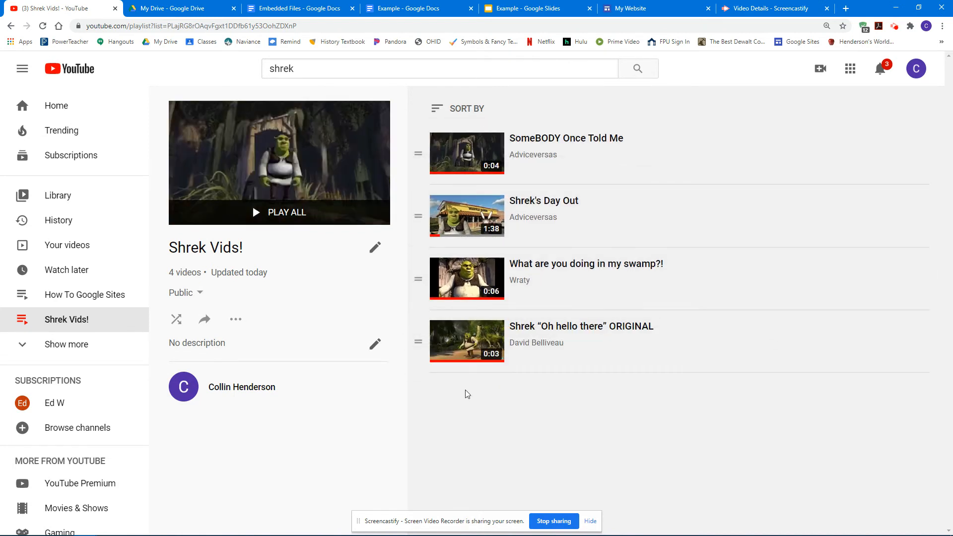
left_click_drag(420, 344, 419, 156)
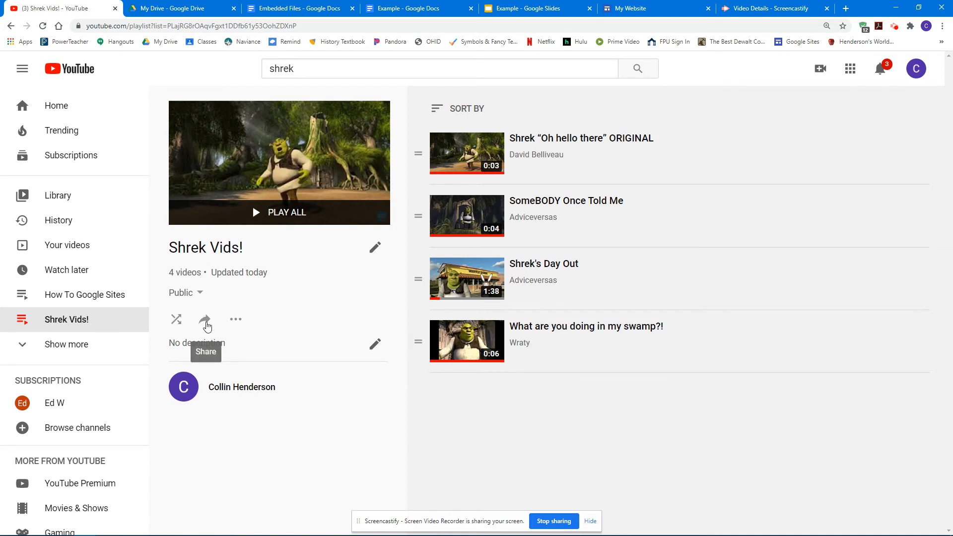
- Copy the share link of the Shrek Vids! playlist and switch to the end of the My Website page in Google Sites
left_click(206, 320)
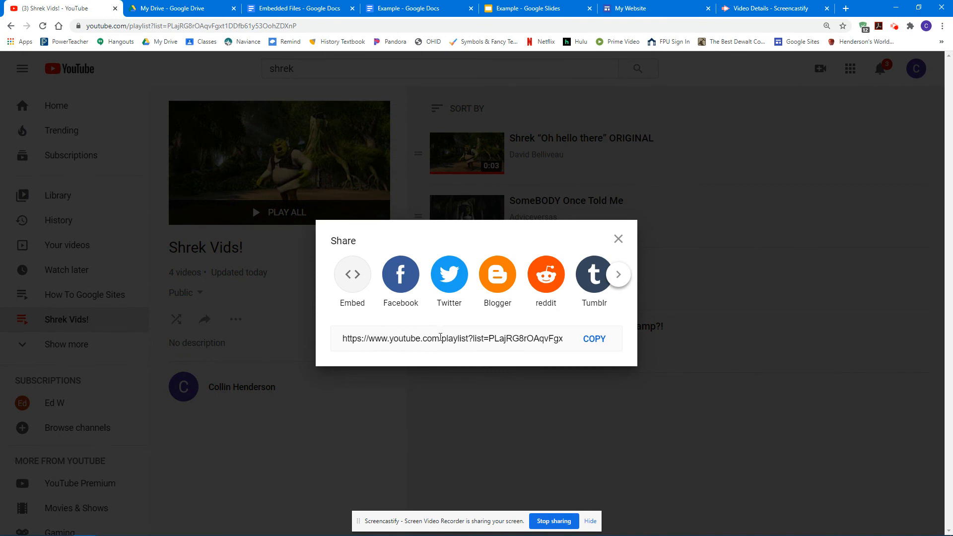
left_click(595, 340)
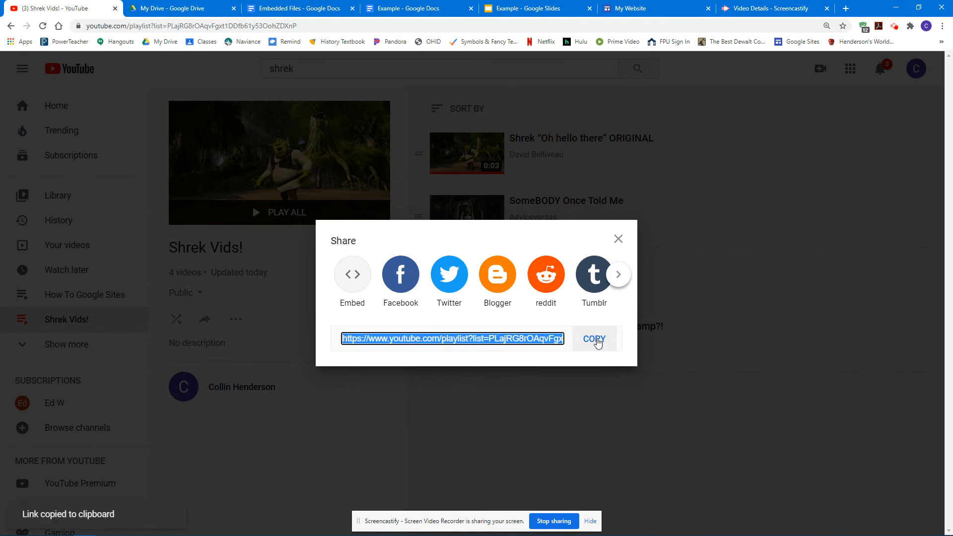
left_click(661, 10)
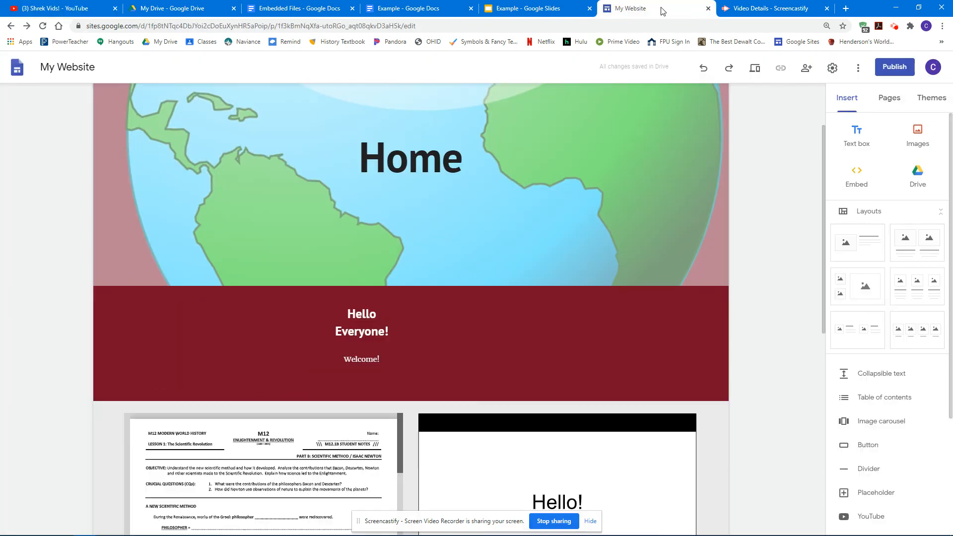
scroll(473, 344, "down", 5)
scroll(467, 367, "down", 3)
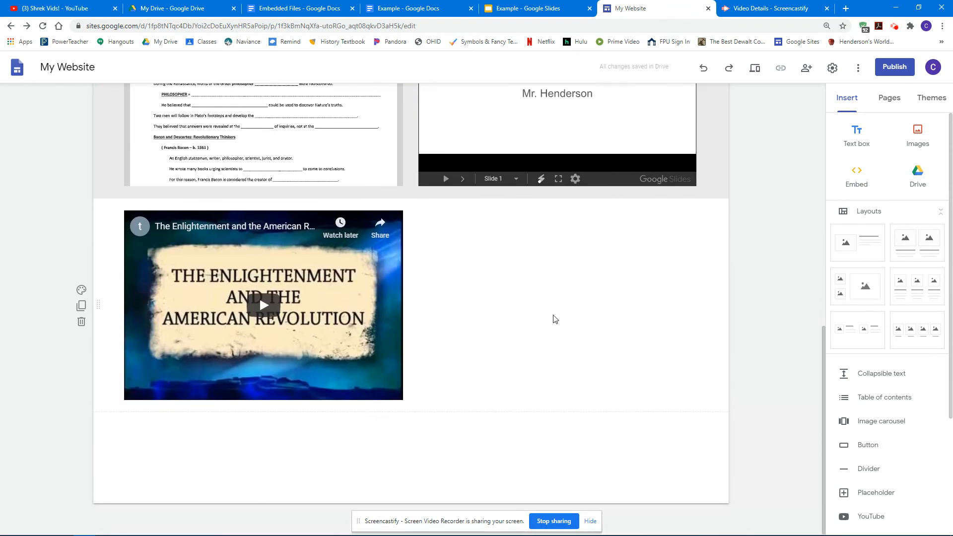
- Try to find the playlist by its copied link in the YouTube video search, and cancel the insertion
left_click(875, 516)
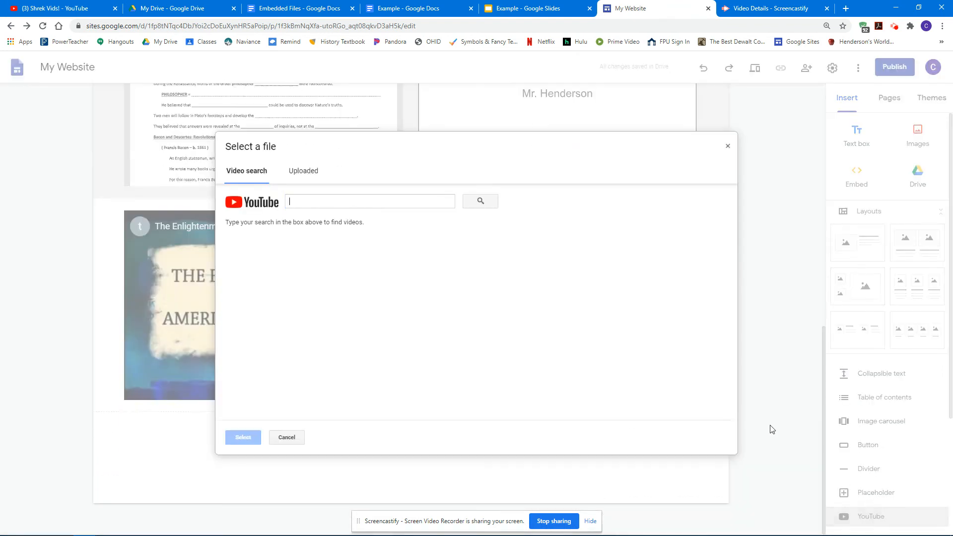
left_click(360, 201)
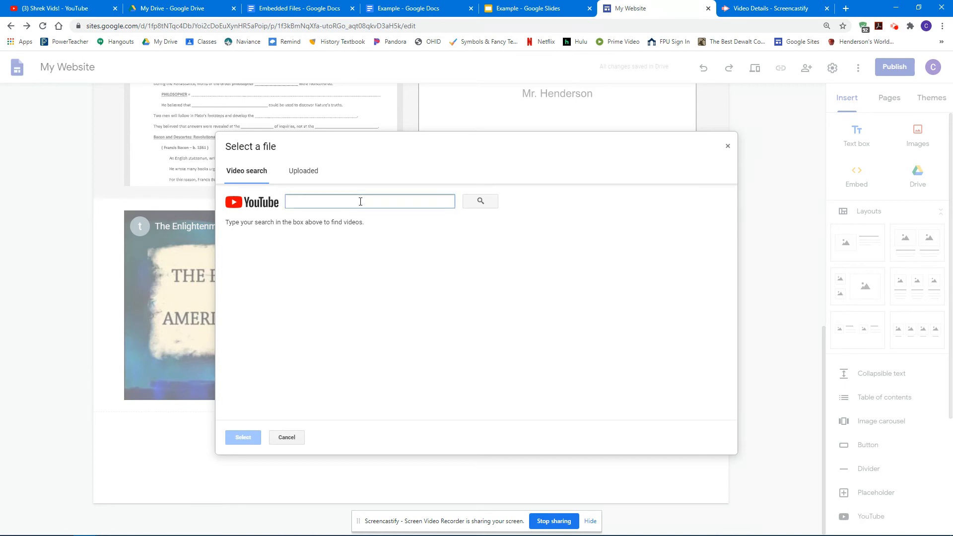
key("ctrl+v")
left_click(481, 202)
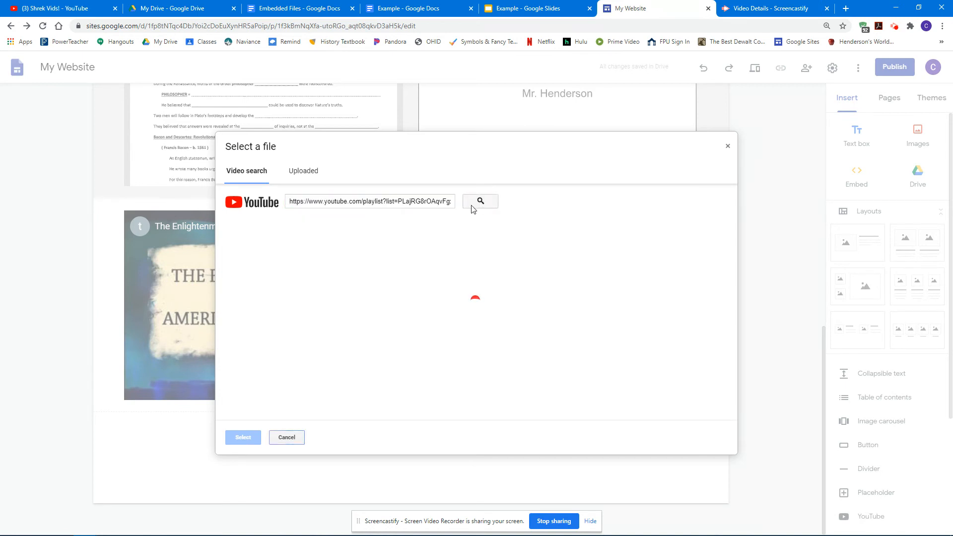
left_click(286, 438)
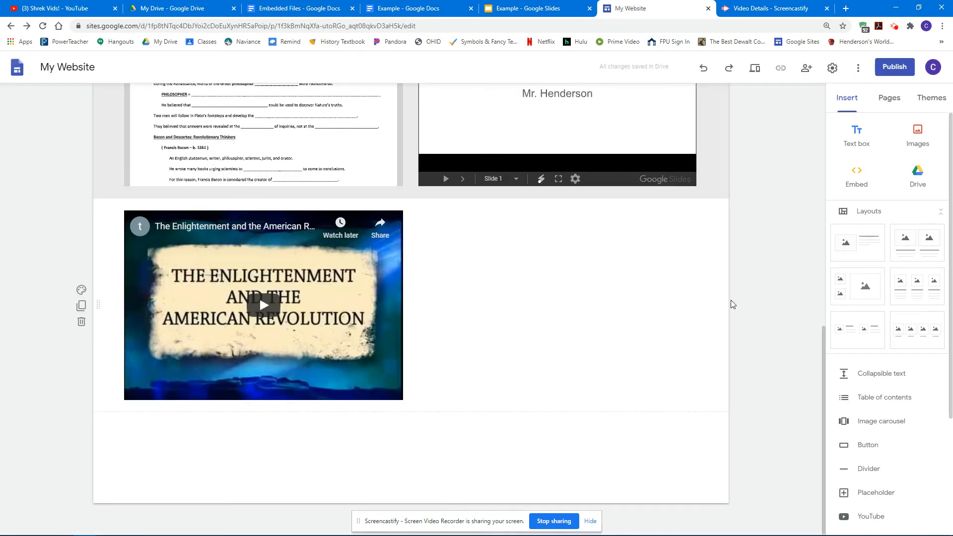
- Embed the Shrek Vids! playlist in the site by URL, using the copied playlist link
left_click(860, 181)
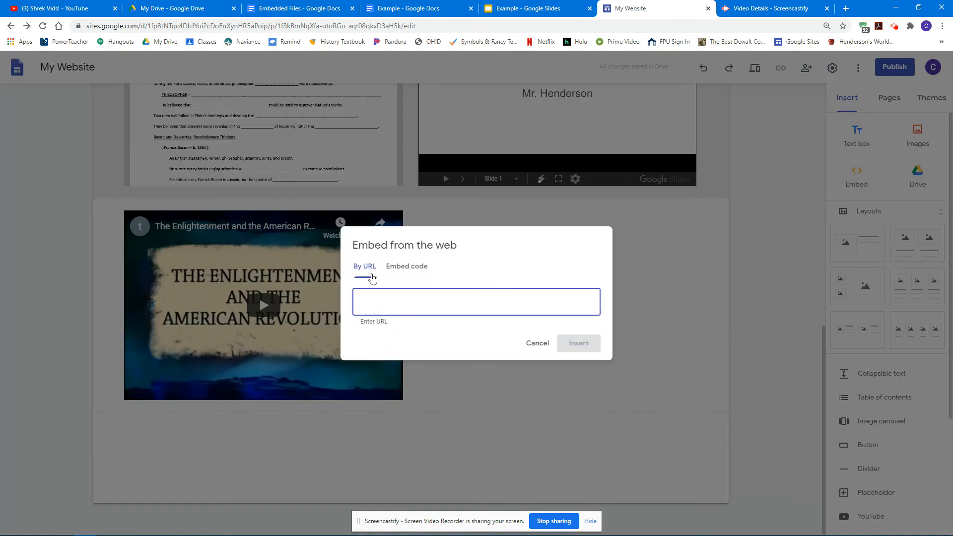
left_click(406, 266)
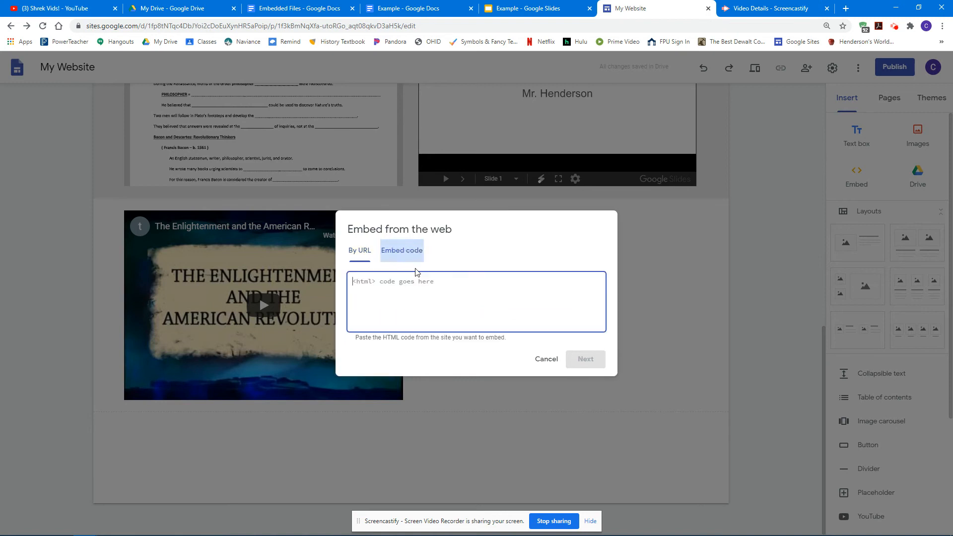
left_click(367, 259)
key("ctrl+v")
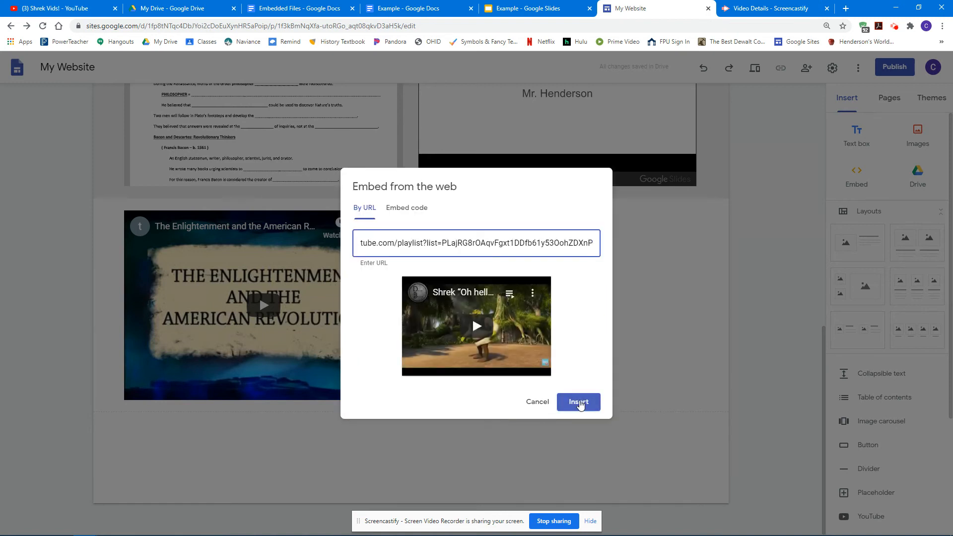
left_click(579, 405)
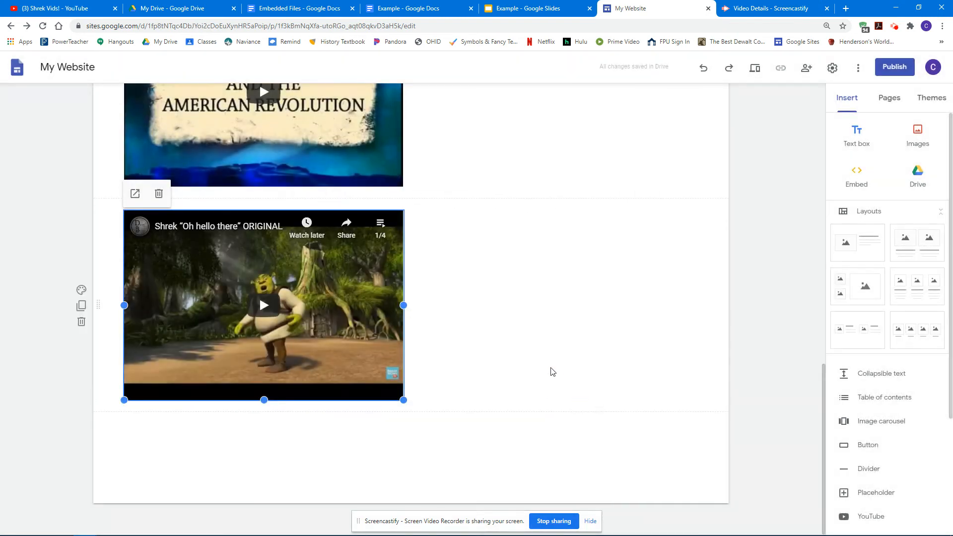
- Preview the site, look through the video list of the embedded Shrek Vids! playlist, and return to editing
left_click(754, 68)
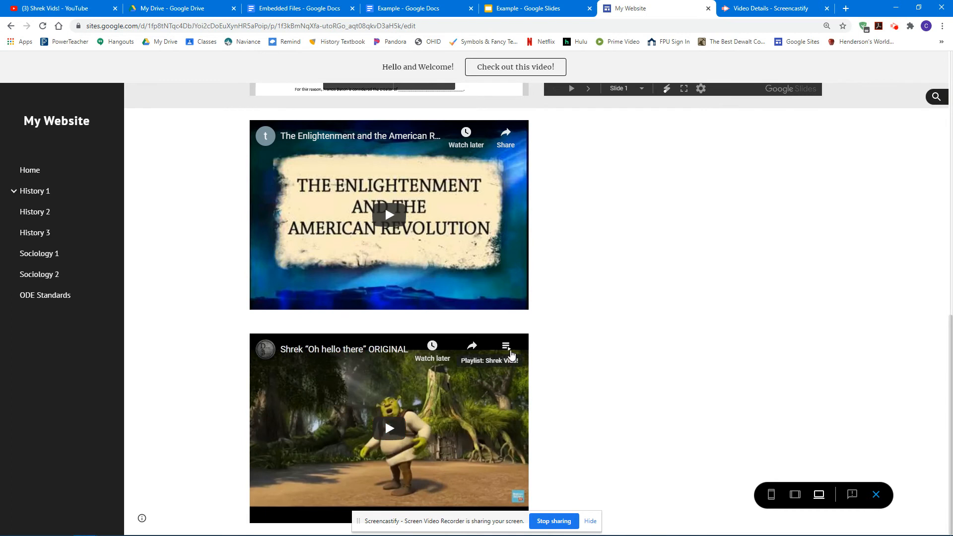
left_click(508, 350)
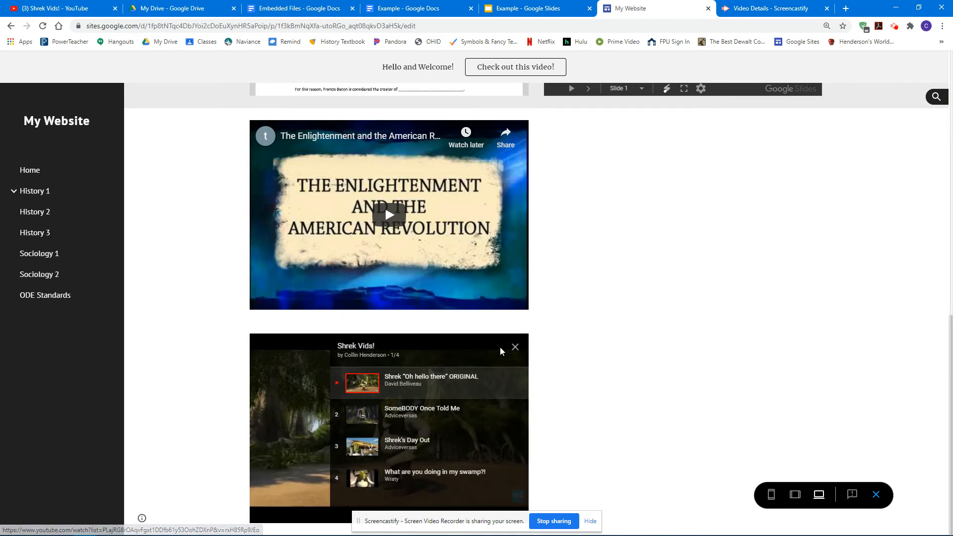
left_click(514, 347)
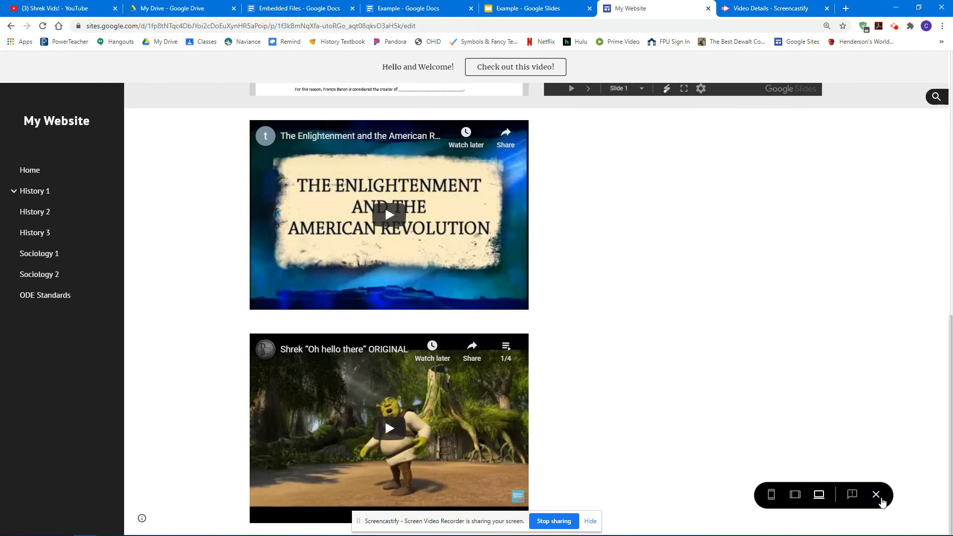
left_click(877, 496)
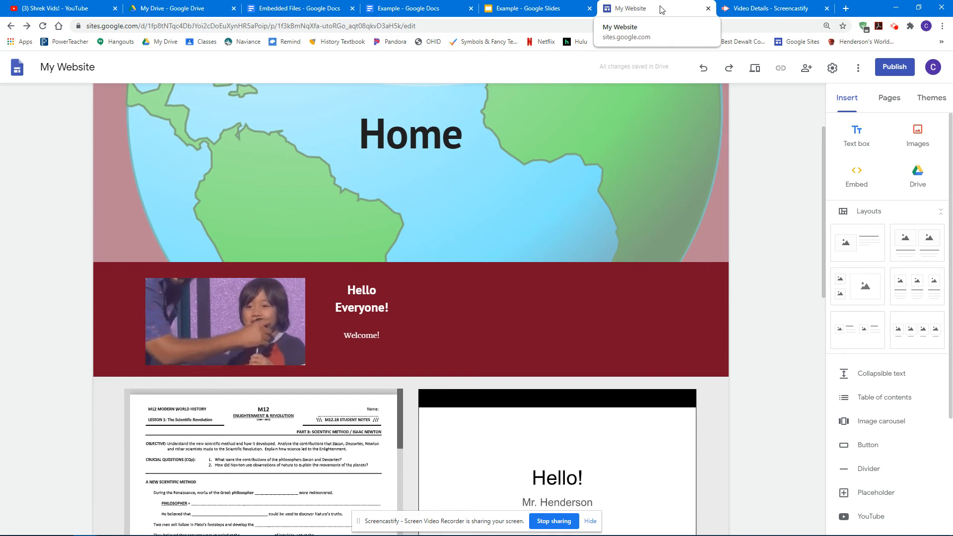
- Leave the YouTube playlist page, open the Chrome Web Store and search it for screencastify
left_click(43, 9)
key("Escape")
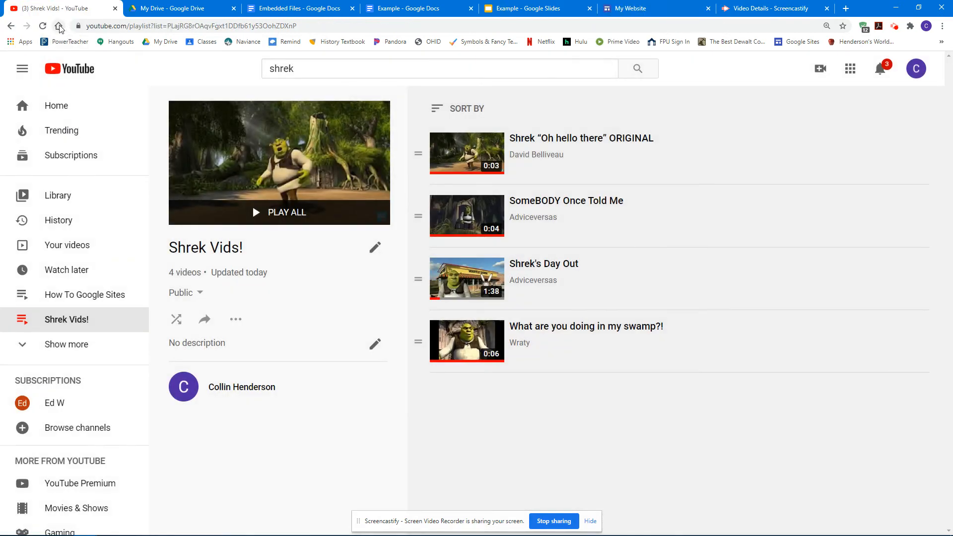
left_click(58, 26)
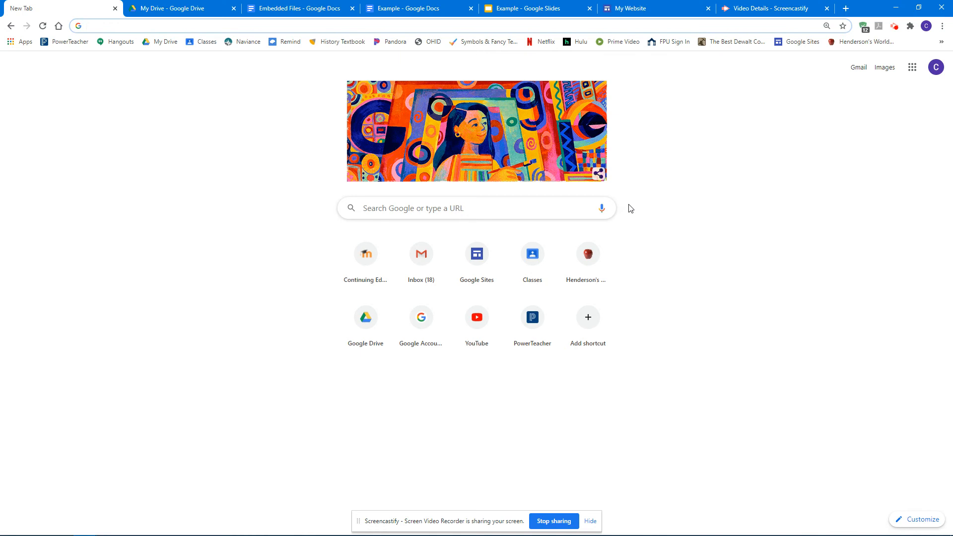
left_click(23, 42)
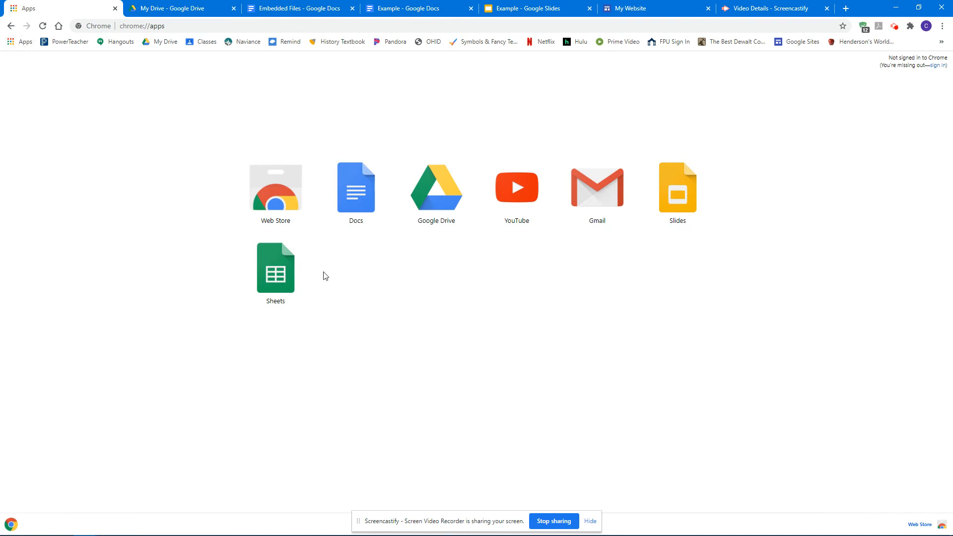
left_click(928, 529)
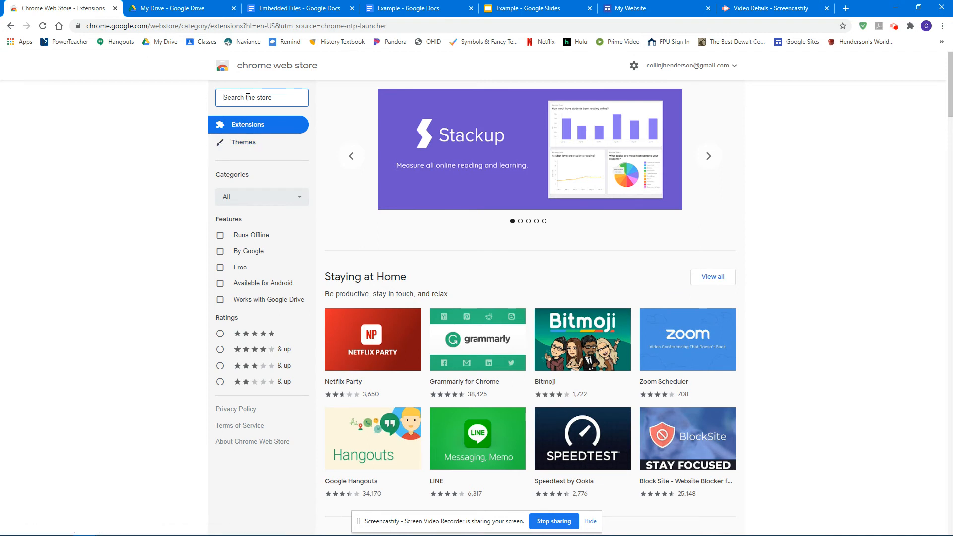
type("sc")
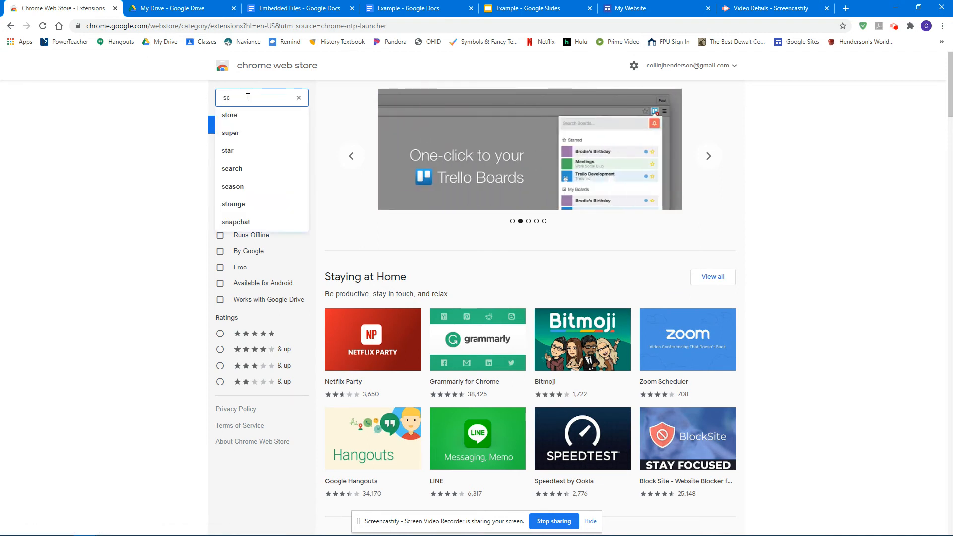
type("reencastify")
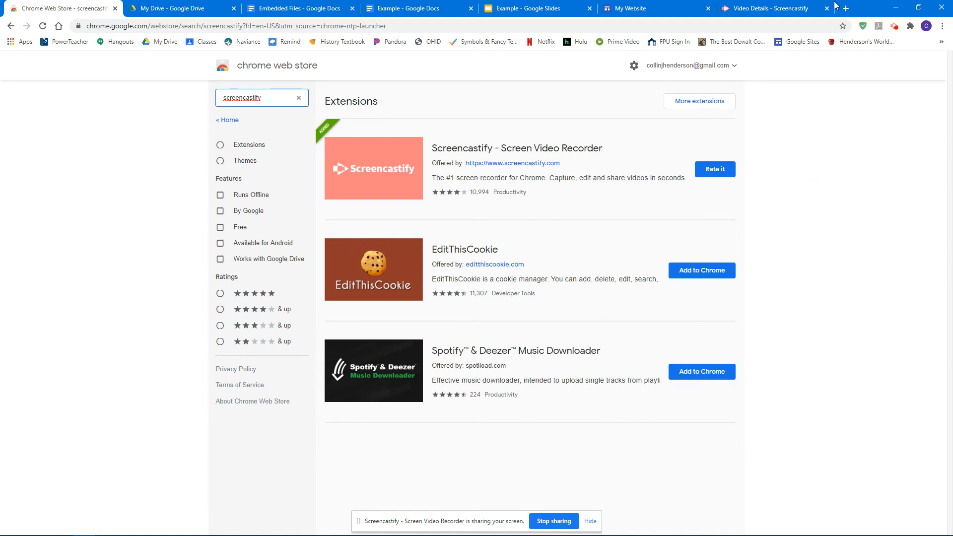
- Switch to Screencastify, publish the This is new recording to YouTube, set its visibility to Public and close the publishing dialog
left_click(781, 8)
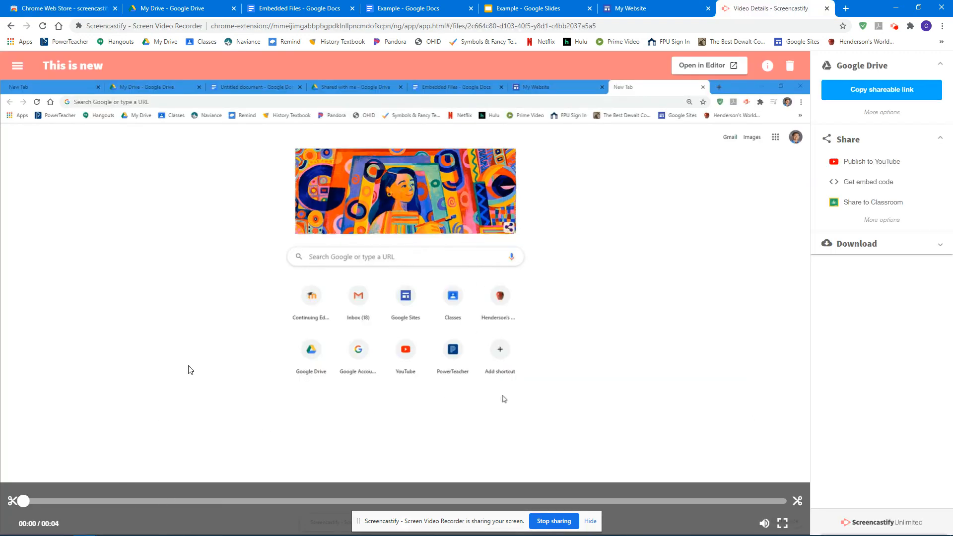
left_click(218, 353)
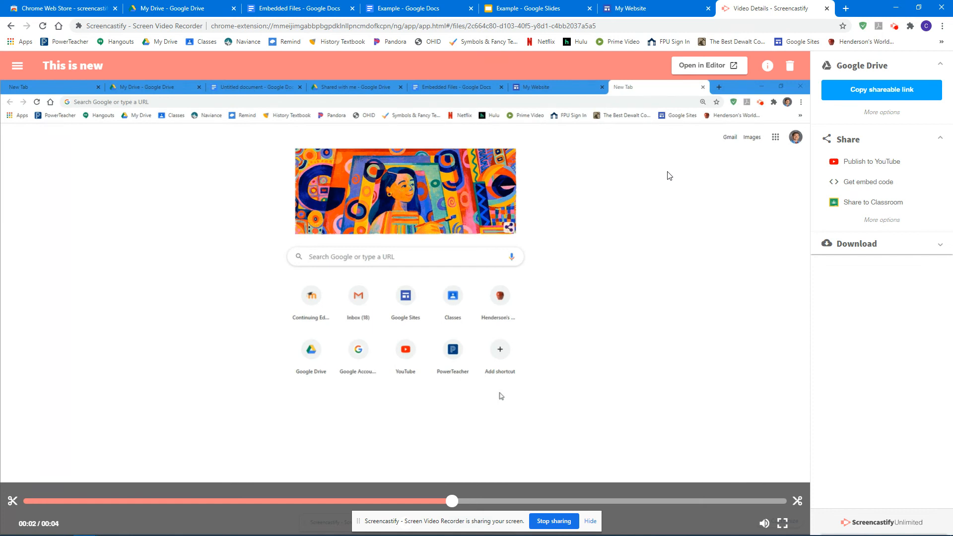
left_click(862, 169)
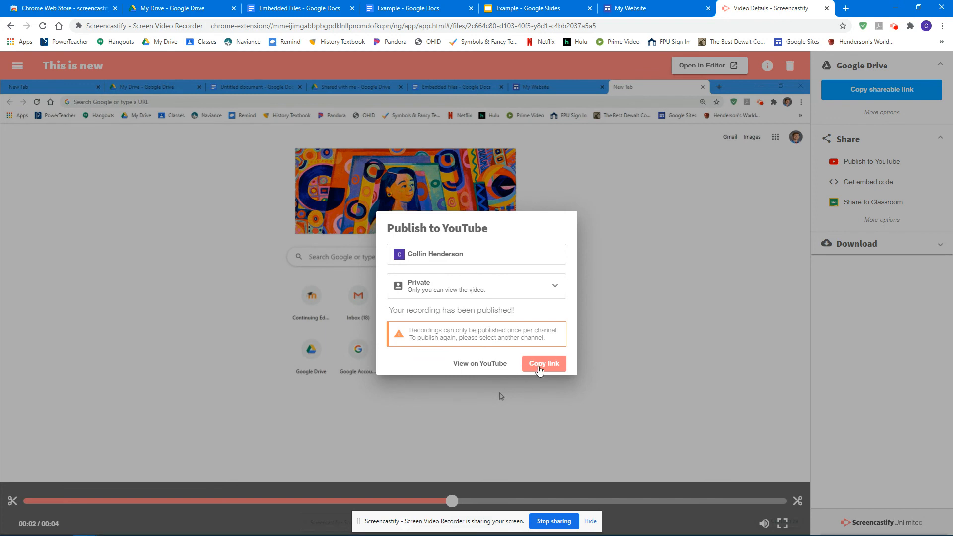
left_click(455, 256)
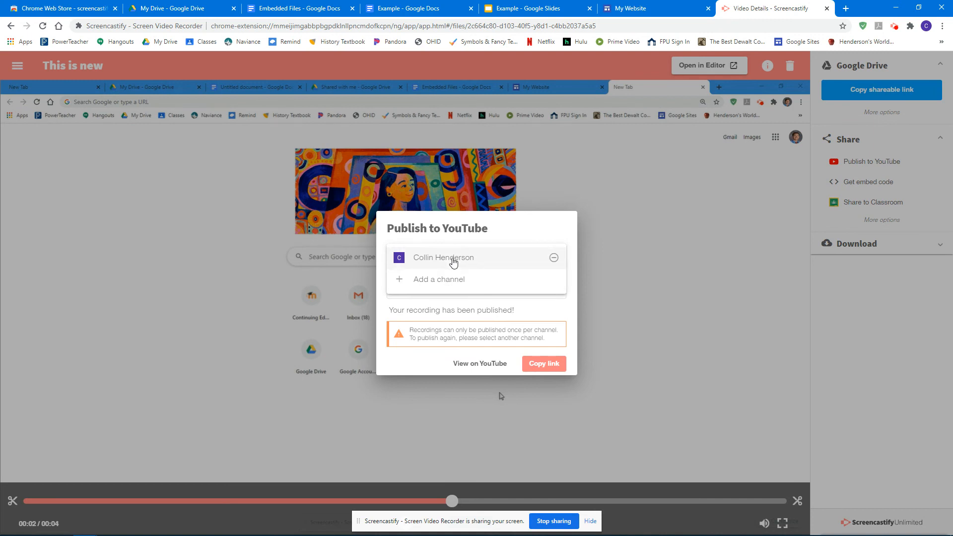
left_click(540, 235)
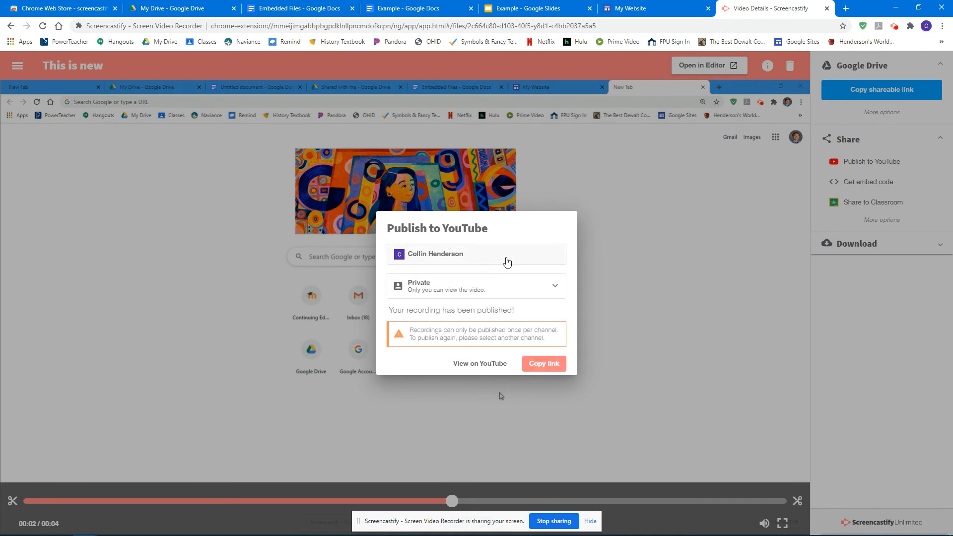
left_click(454, 296)
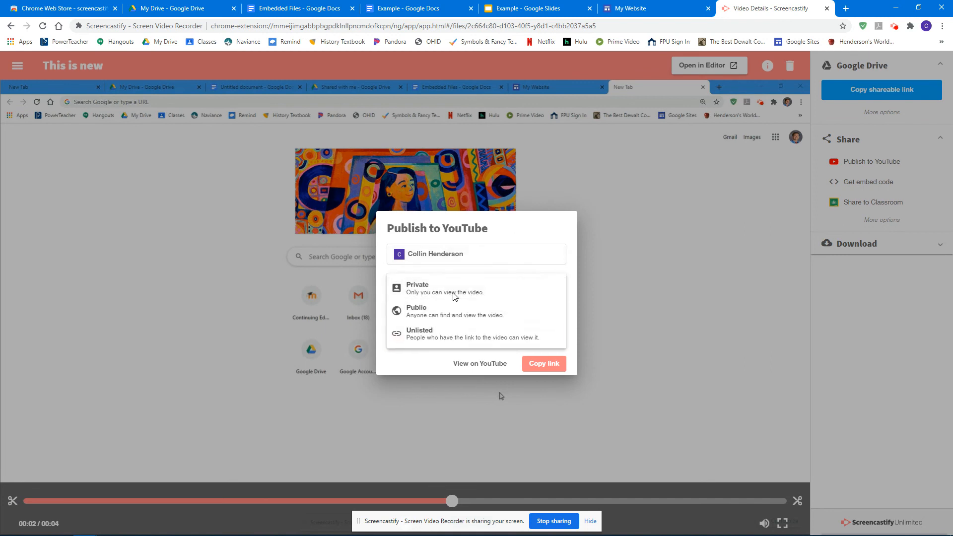
left_click(439, 318)
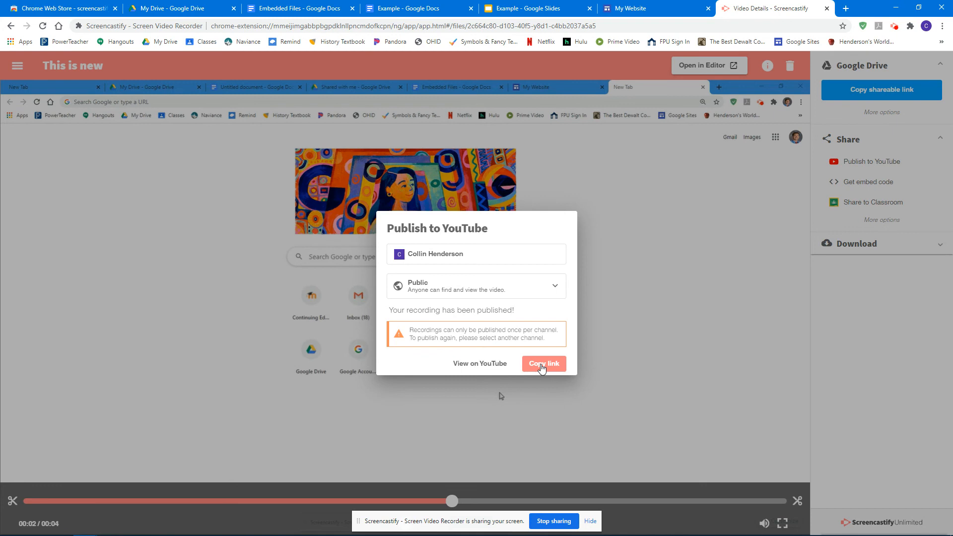
left_click(609, 330)
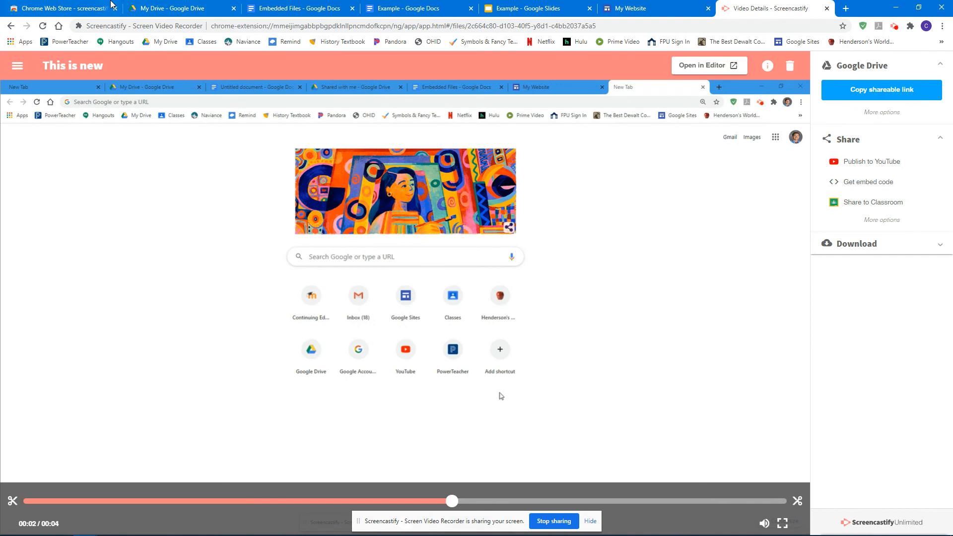
- Open YouTube in place of the Chrome Web Store, view the Shrek Vids! playlist and go to the channel's own uploaded videos
left_click(68, 10)
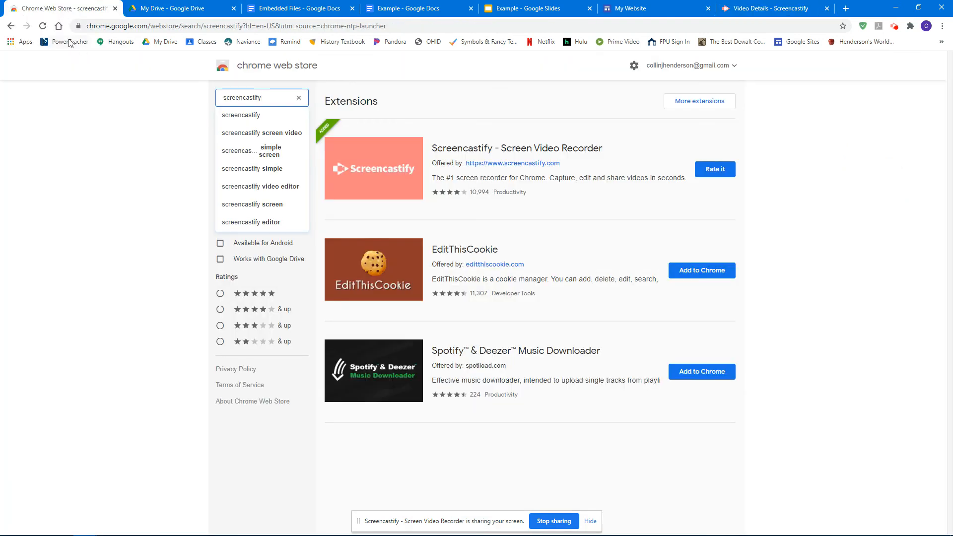
left_click(58, 25)
left_click(477, 320)
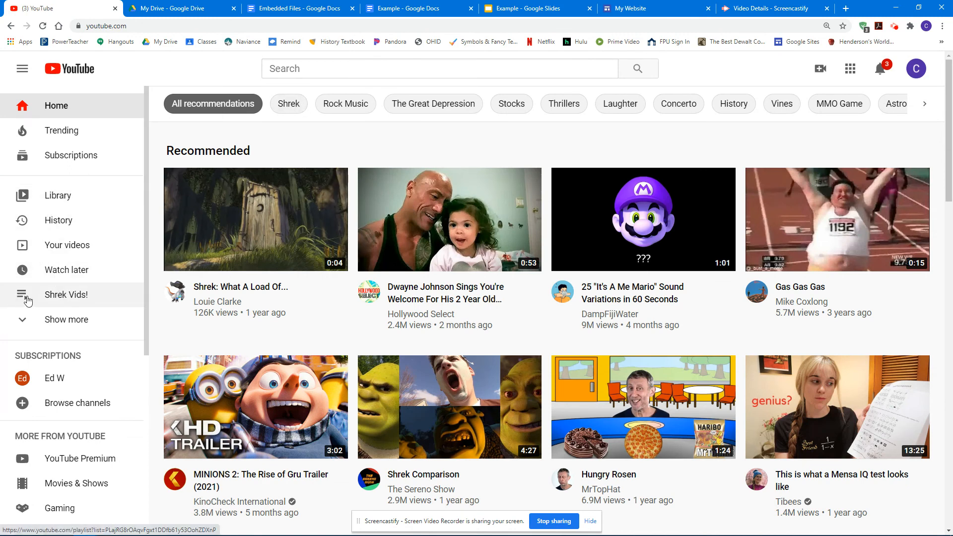
left_click(23, 319)
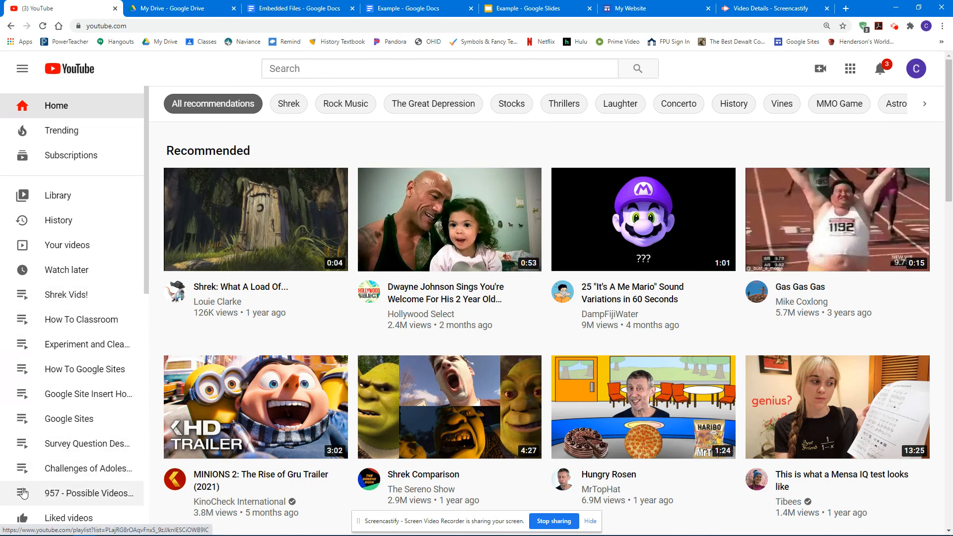
left_click(38, 295)
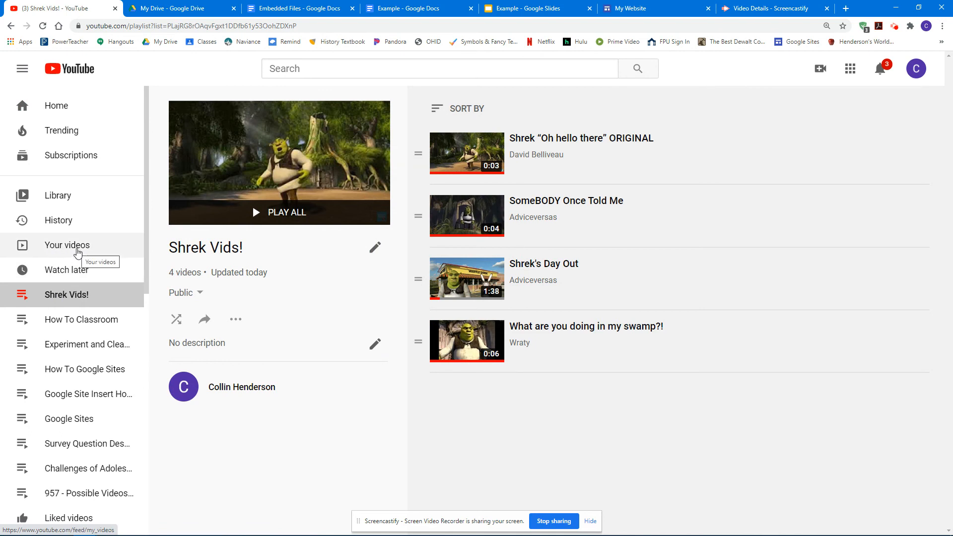
left_click(77, 253)
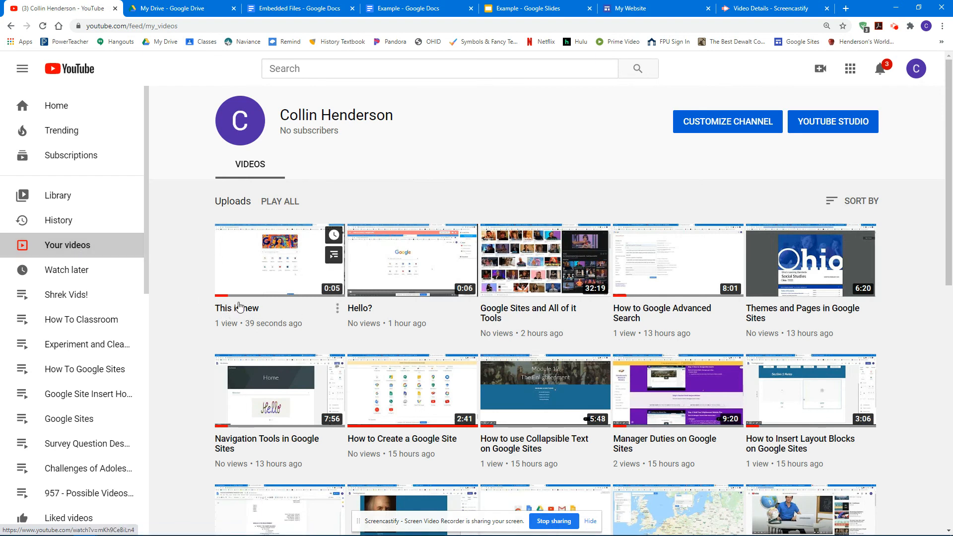
- Revisit the Screencastify publishing options, return to the YouTube uploads and examine the available actions for the This is new video
left_click(767, 9)
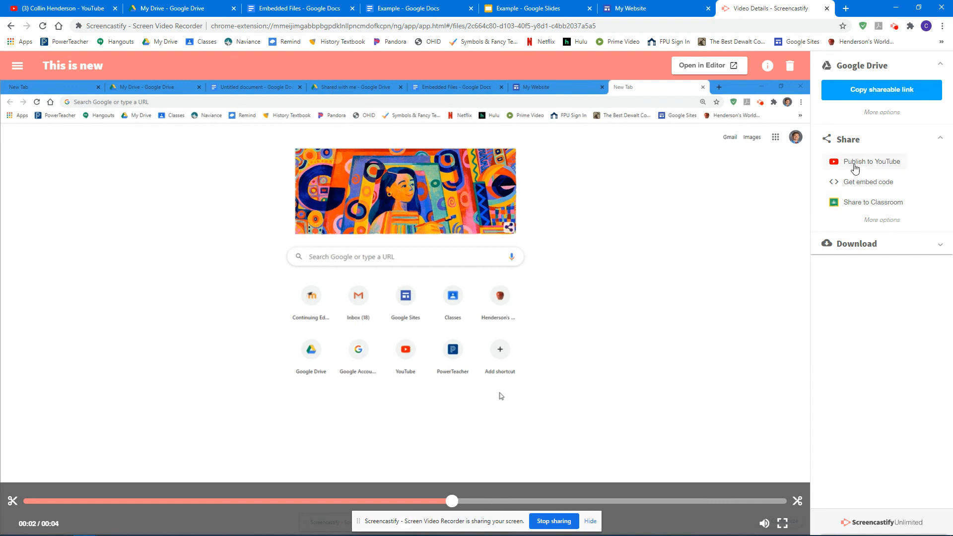
left_click(89, 9)
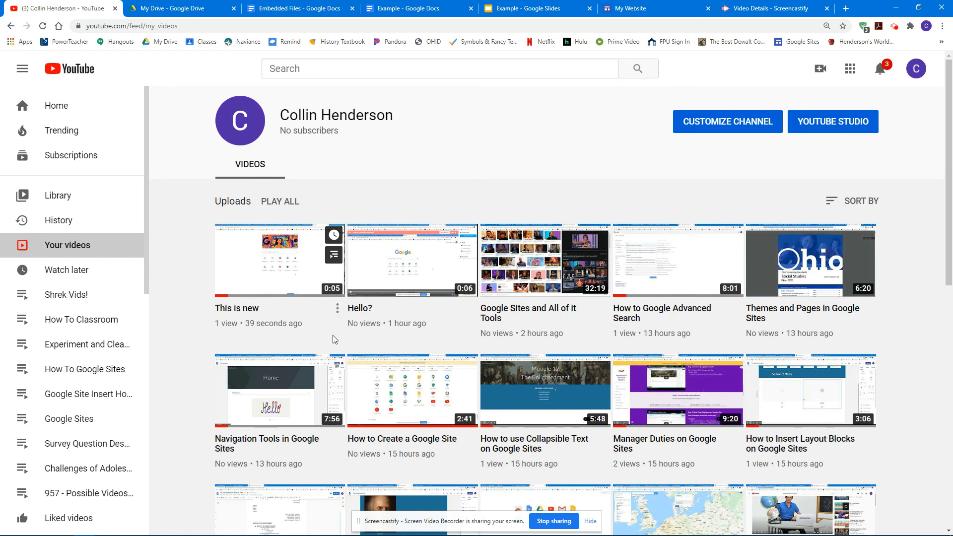
left_click(338, 308)
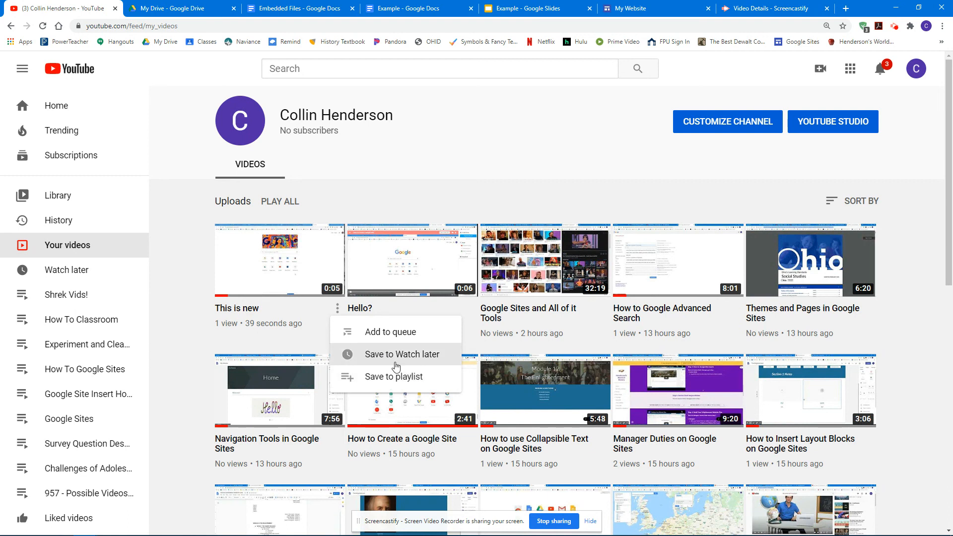
left_click(468, 171)
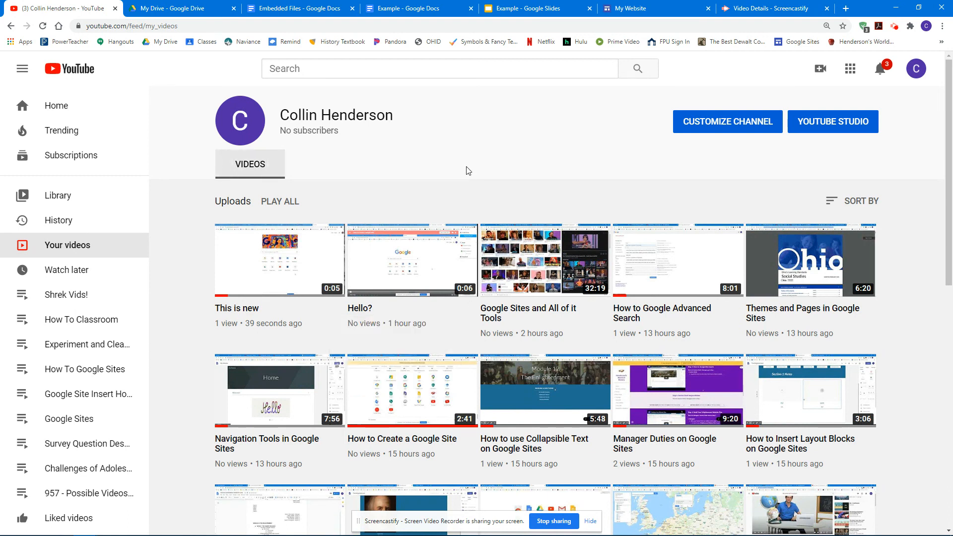
- Open the details of the This is new video for editing in YouTube Studio
left_click(835, 128)
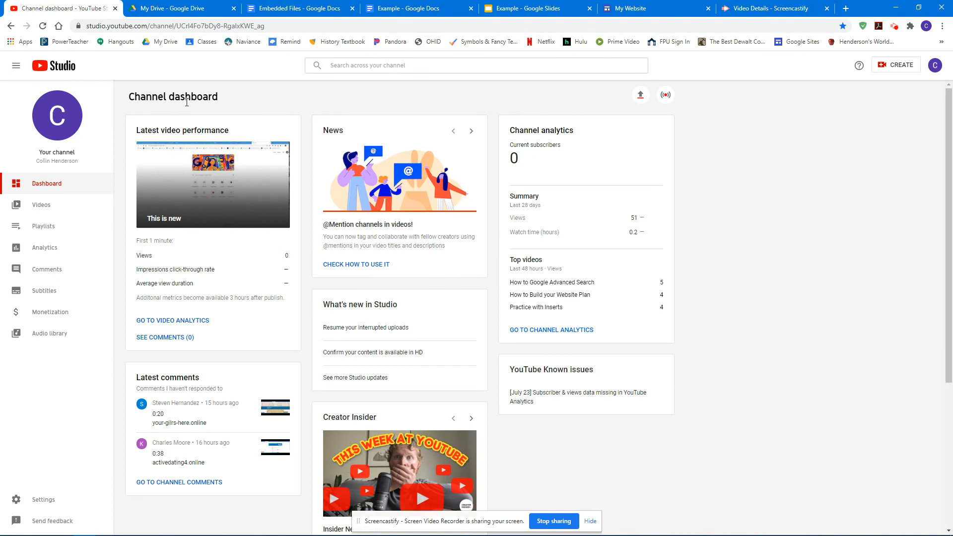
left_click(40, 211)
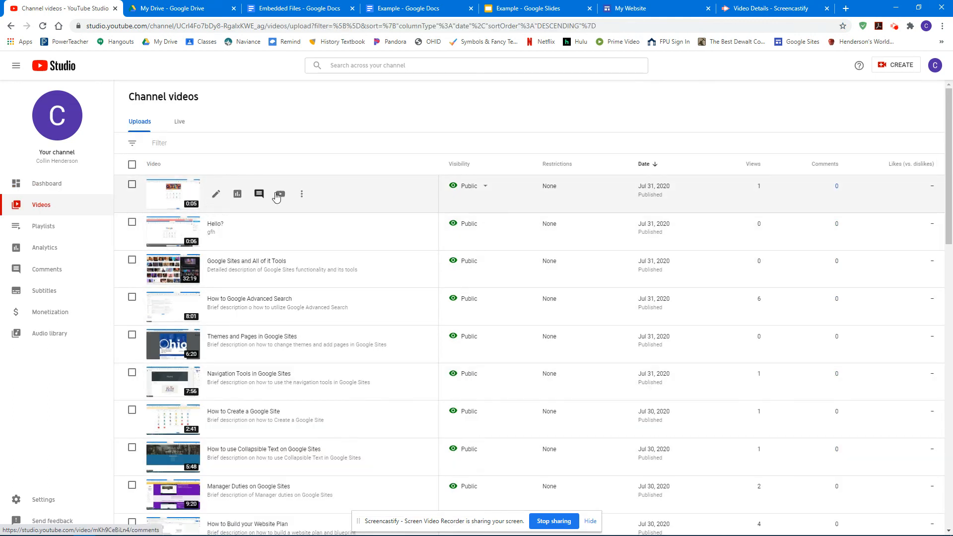
left_click(299, 196)
left_click(219, 193)
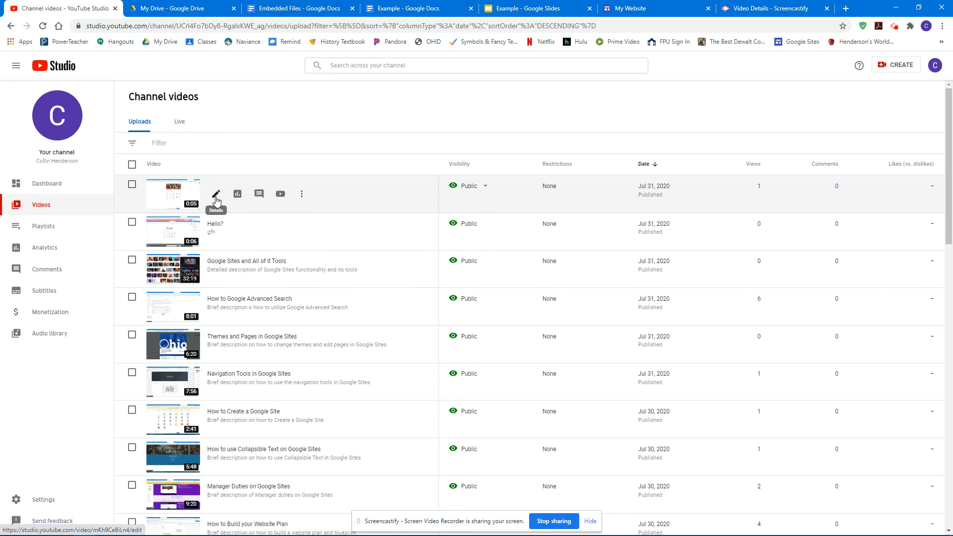
left_click(216, 199)
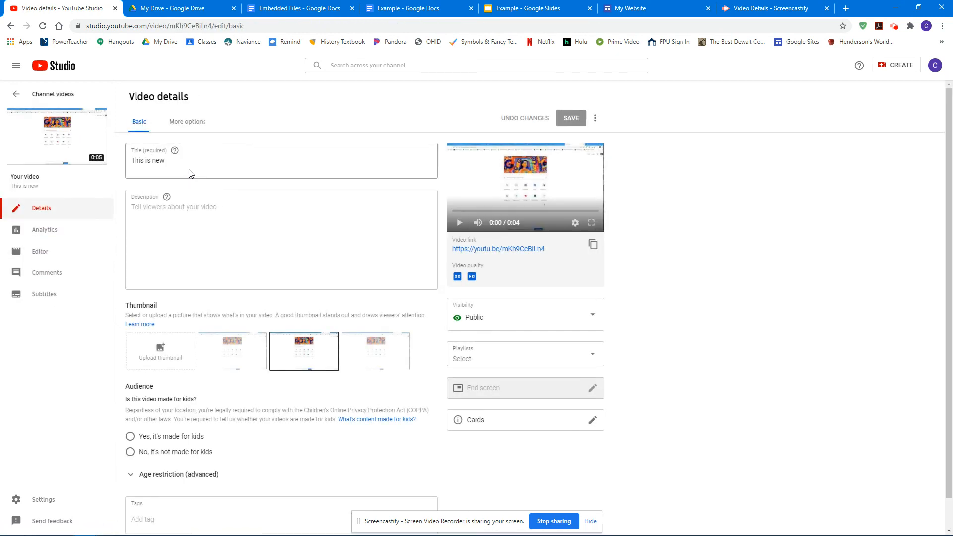
- Give the This is new video the description "example", mark it as not made for kids and save the changes
left_click(169, 209)
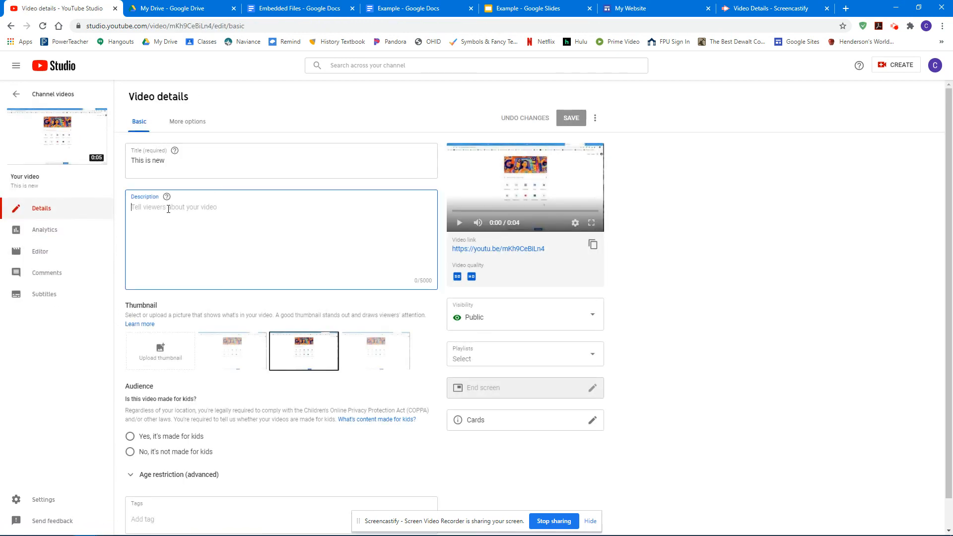
type("example")
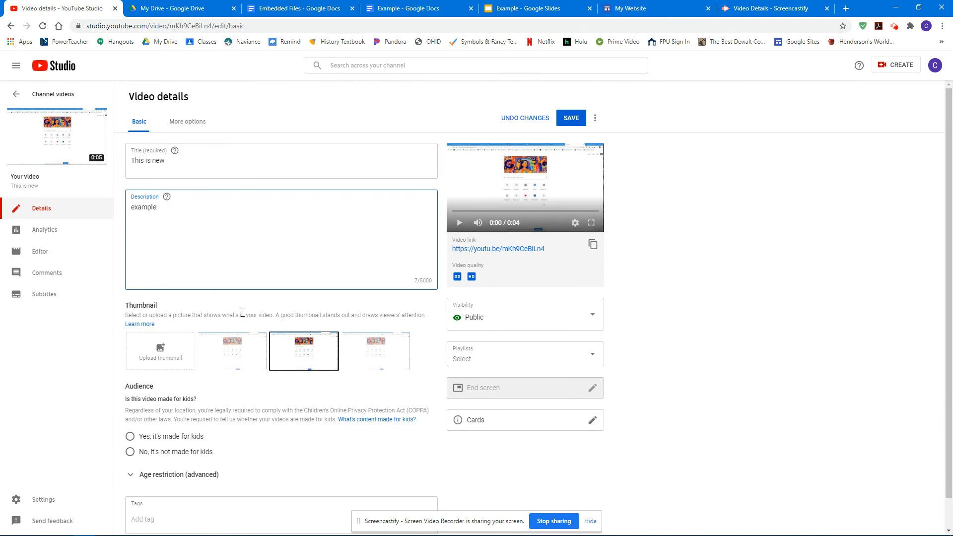
scroll(219, 292, "down", 1)
left_click(131, 421)
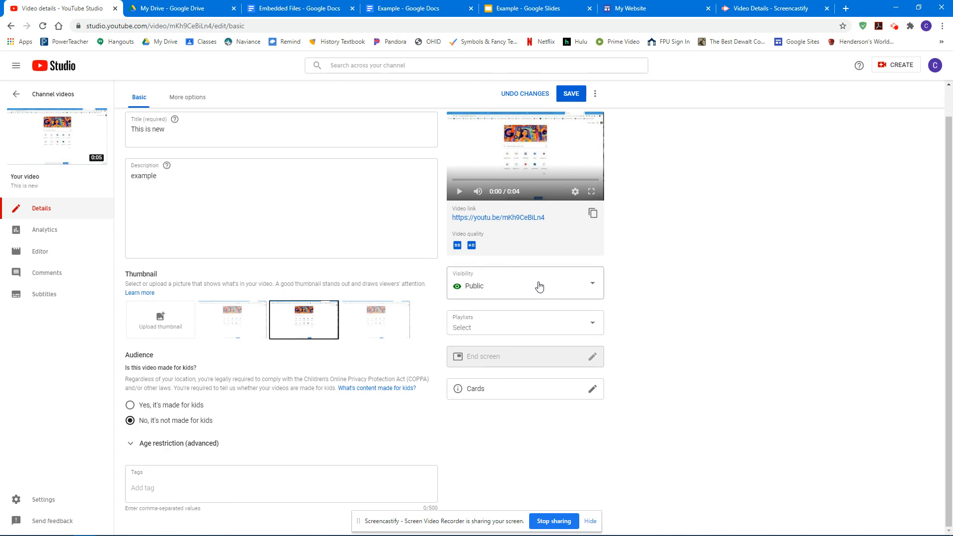
left_click(511, 328)
left_click(675, 328)
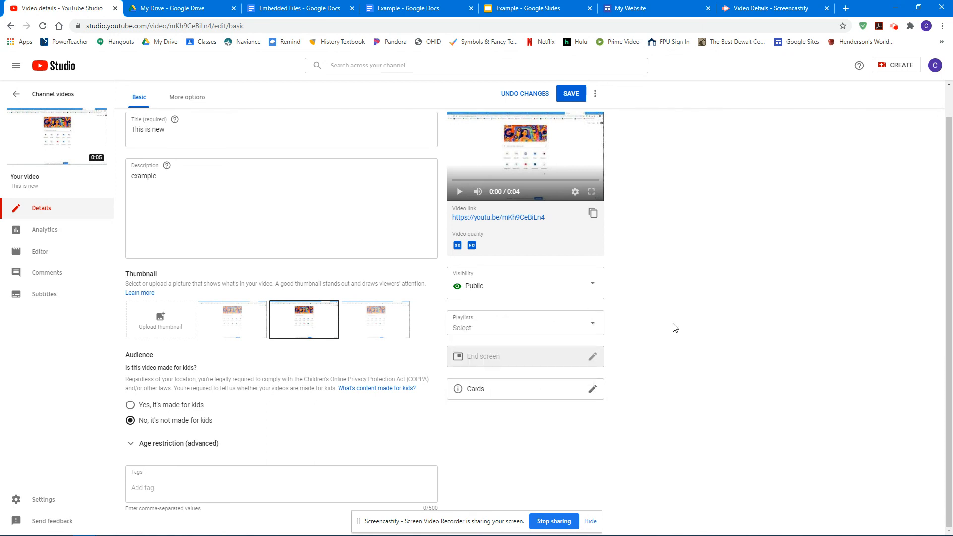
left_click(572, 95)
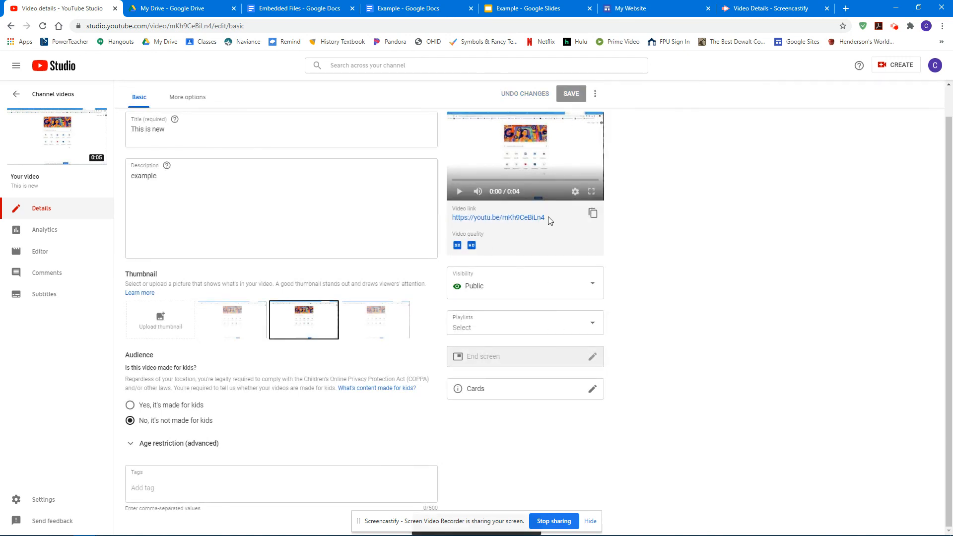
- Copy the video link of This is new and open it in a new browser tab
left_click(590, 219)
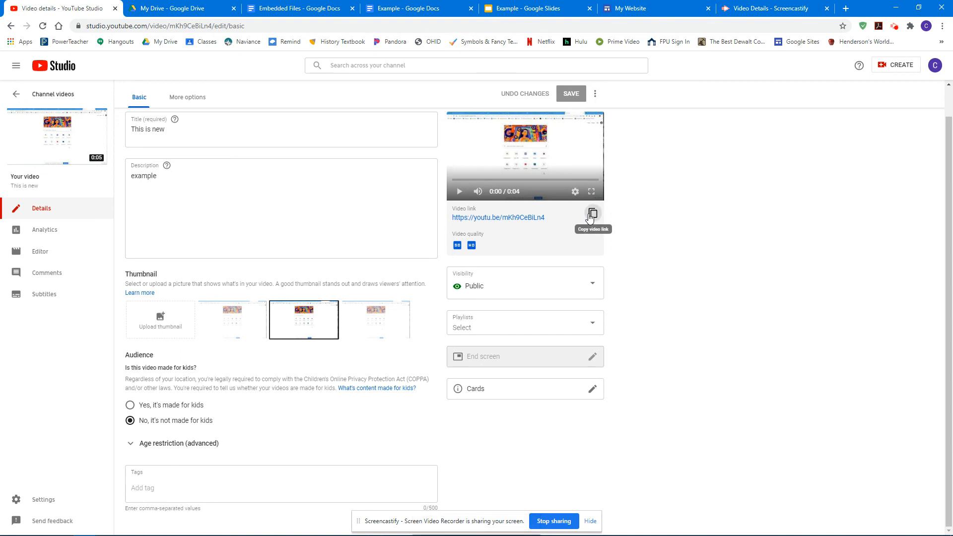
left_click(845, 9)
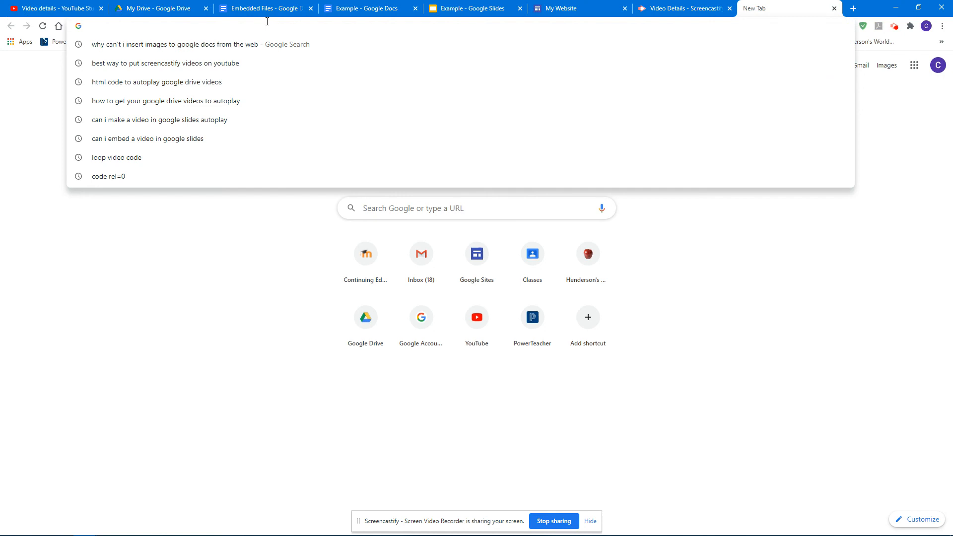
type("https://youtu.be/mKh9CeBiLn4")
key("Return")
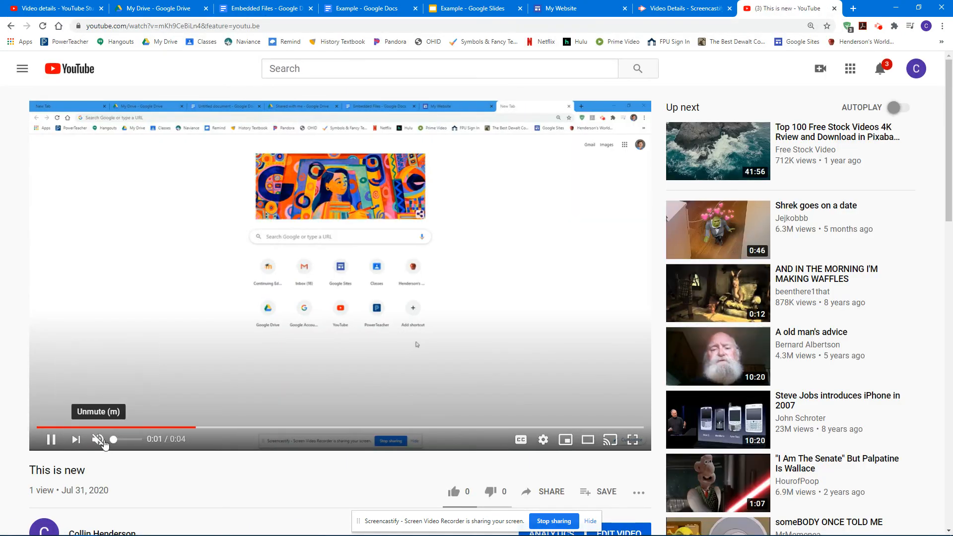
- Check the sound of the playing This is new video and close its browser tab
left_click(103, 441)
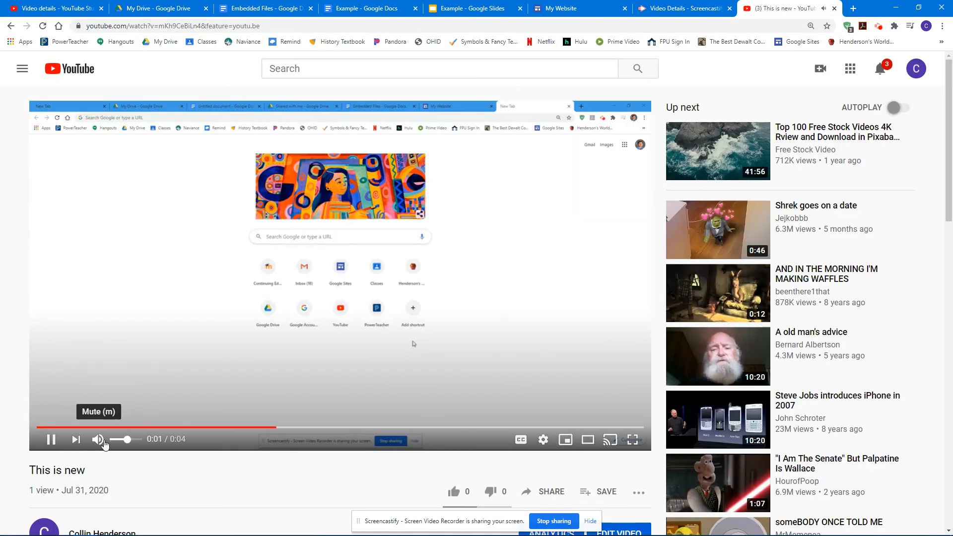
left_click(98, 440)
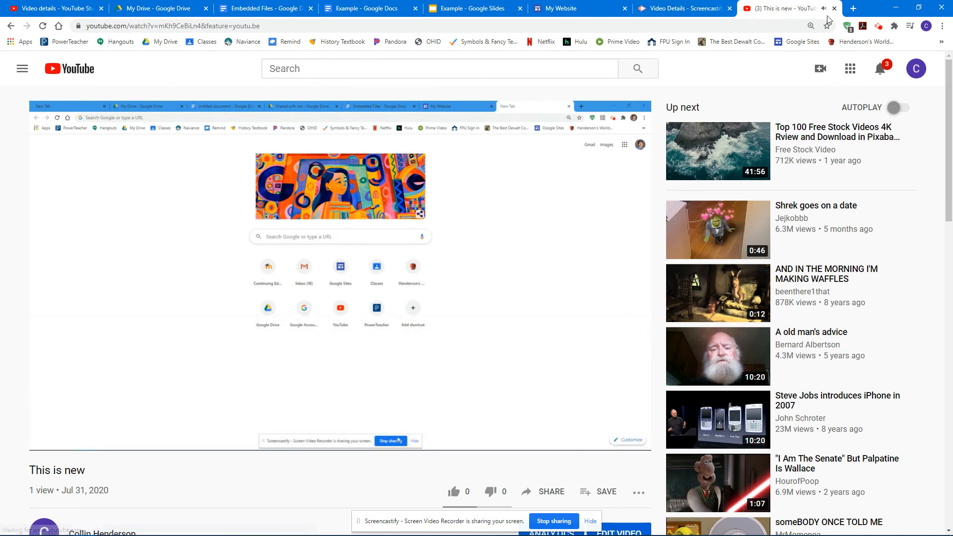
left_click(834, 9)
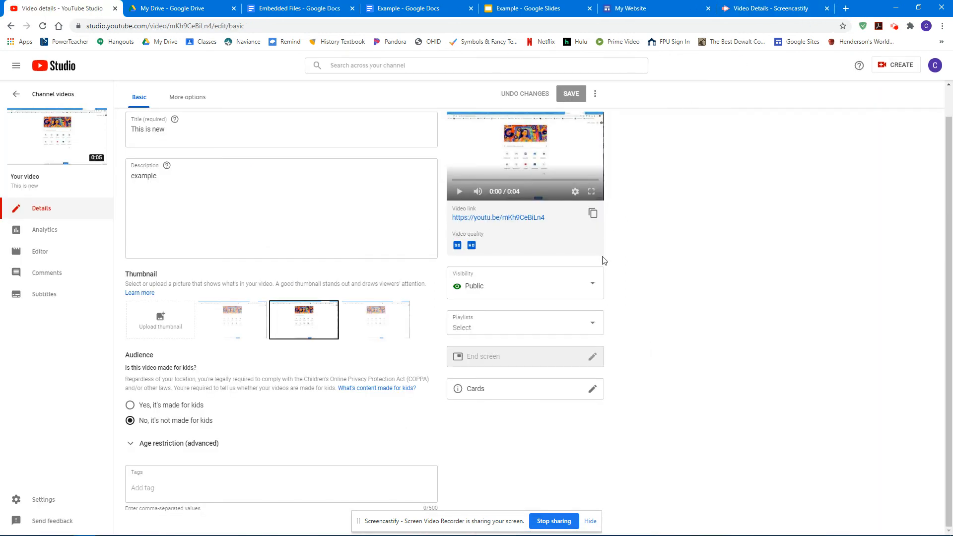
left_click(645, 8)
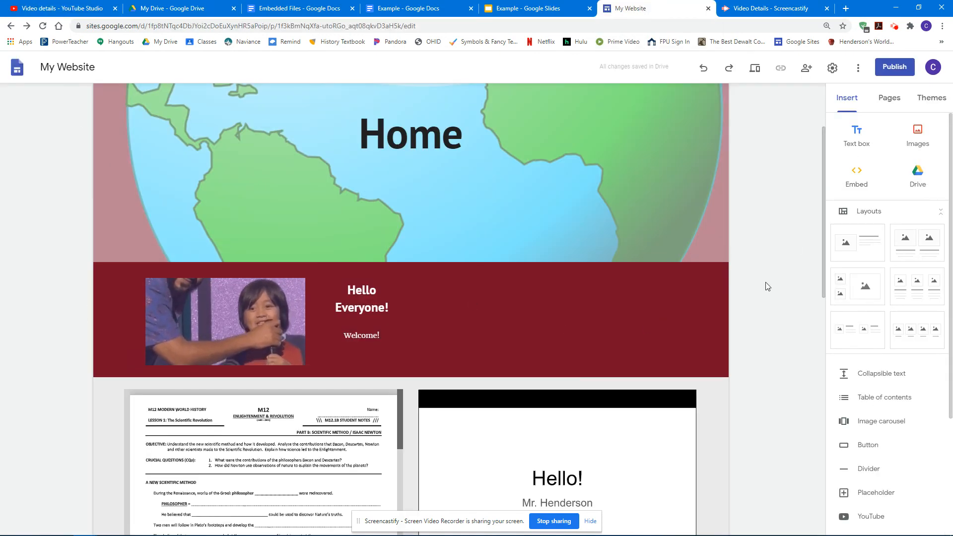
scroll(769, 323, "down", 5)
left_click(865, 518)
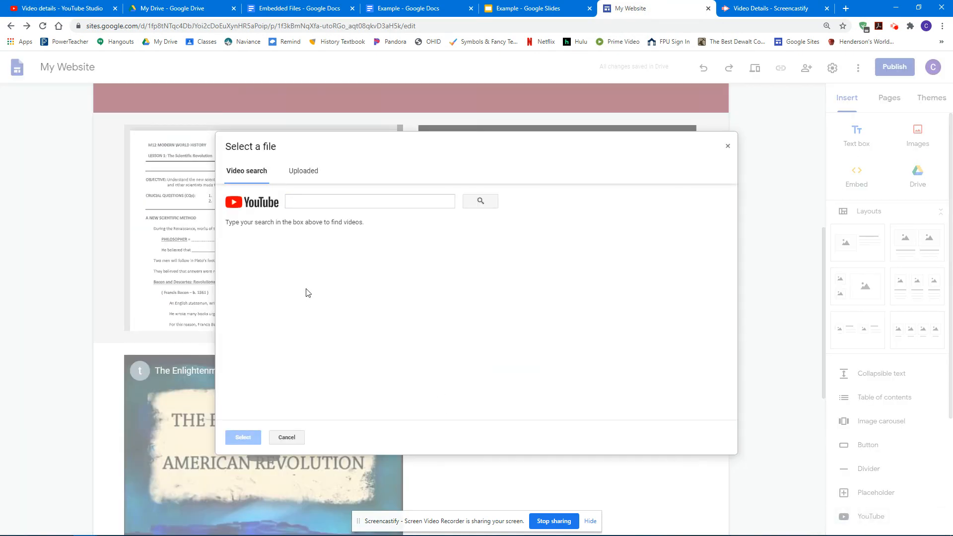
left_click(325, 197)
type("https://youtu.be/mKh9CeBiLn4")
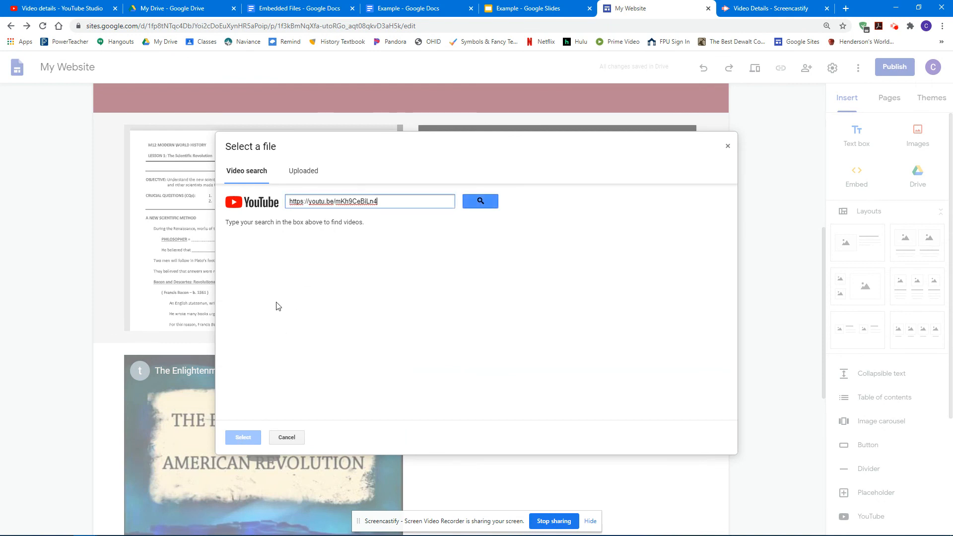
left_click(481, 201)
left_click(300, 248)
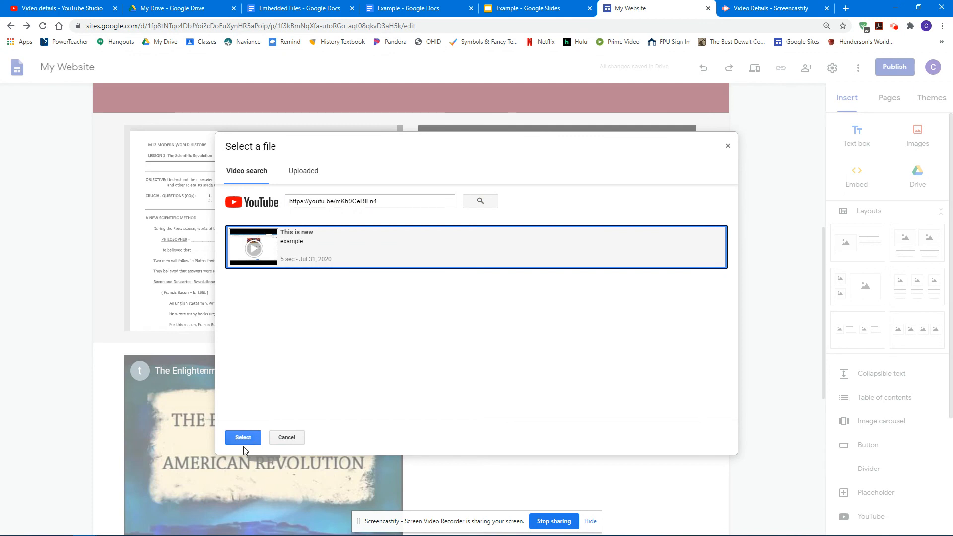
left_click(243, 439)
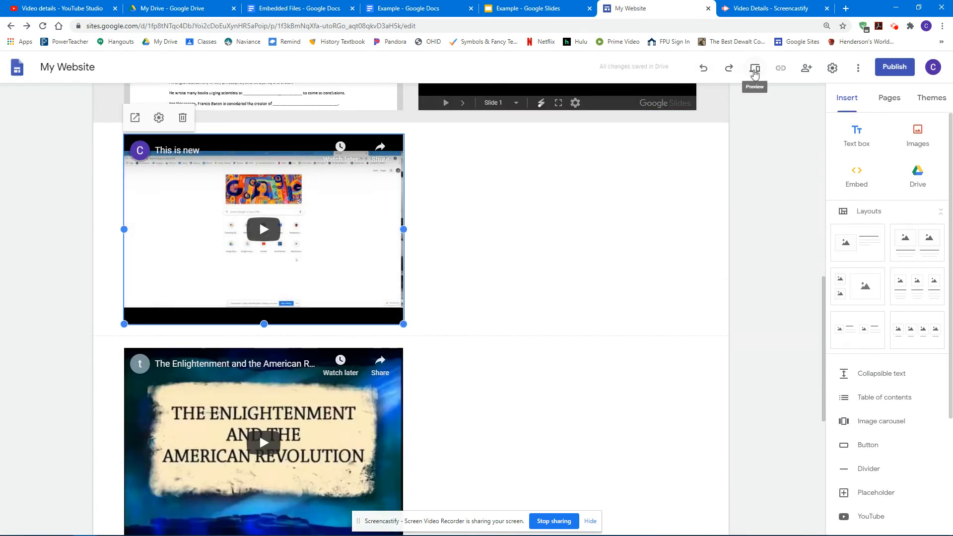
- Preview the website, play the embedded This is new video with sound, pause it and exit the preview
left_click(318, 329)
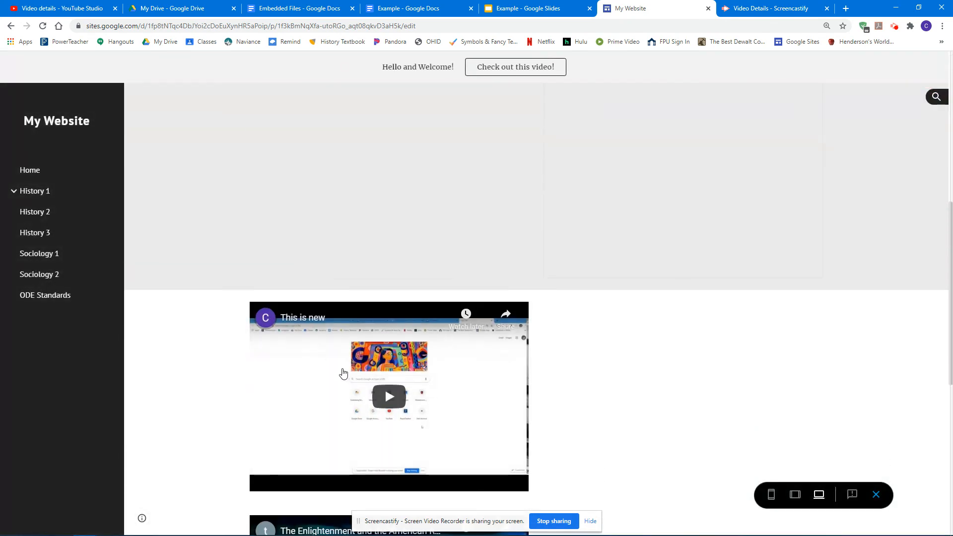
left_click(387, 394)
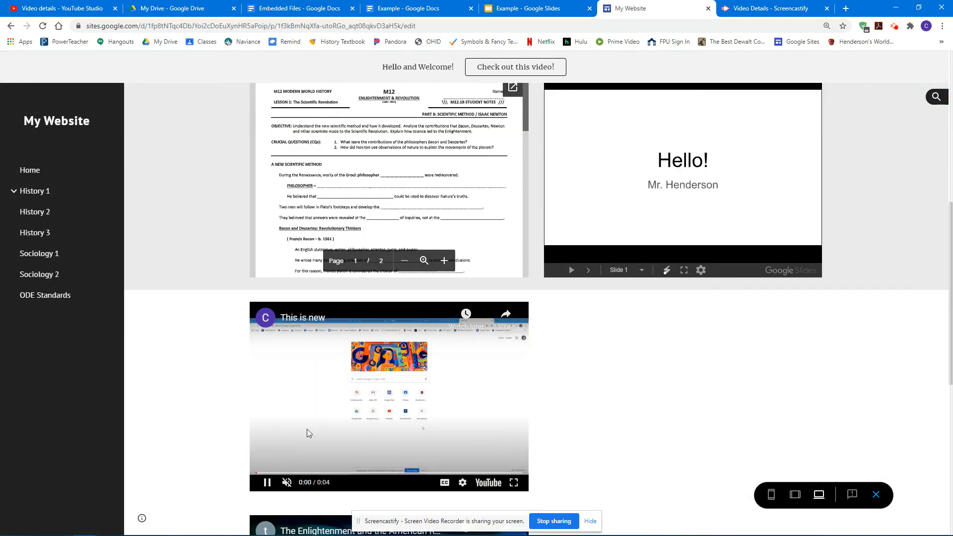
left_click(285, 483)
left_click(356, 430)
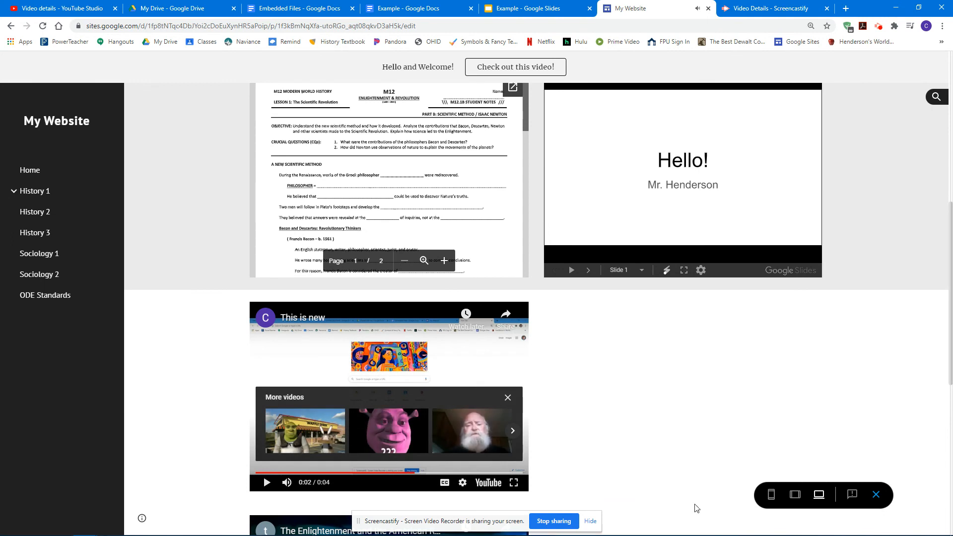
left_click(876, 495)
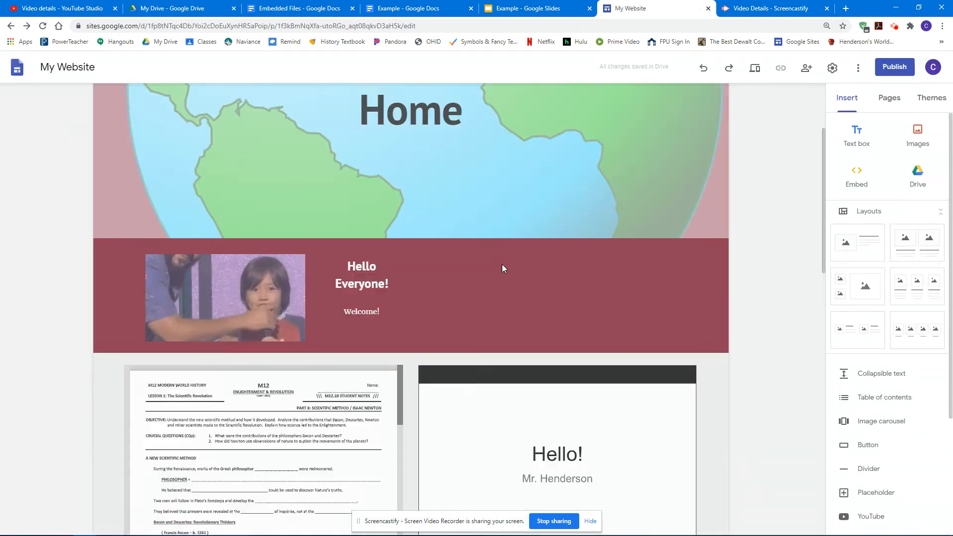